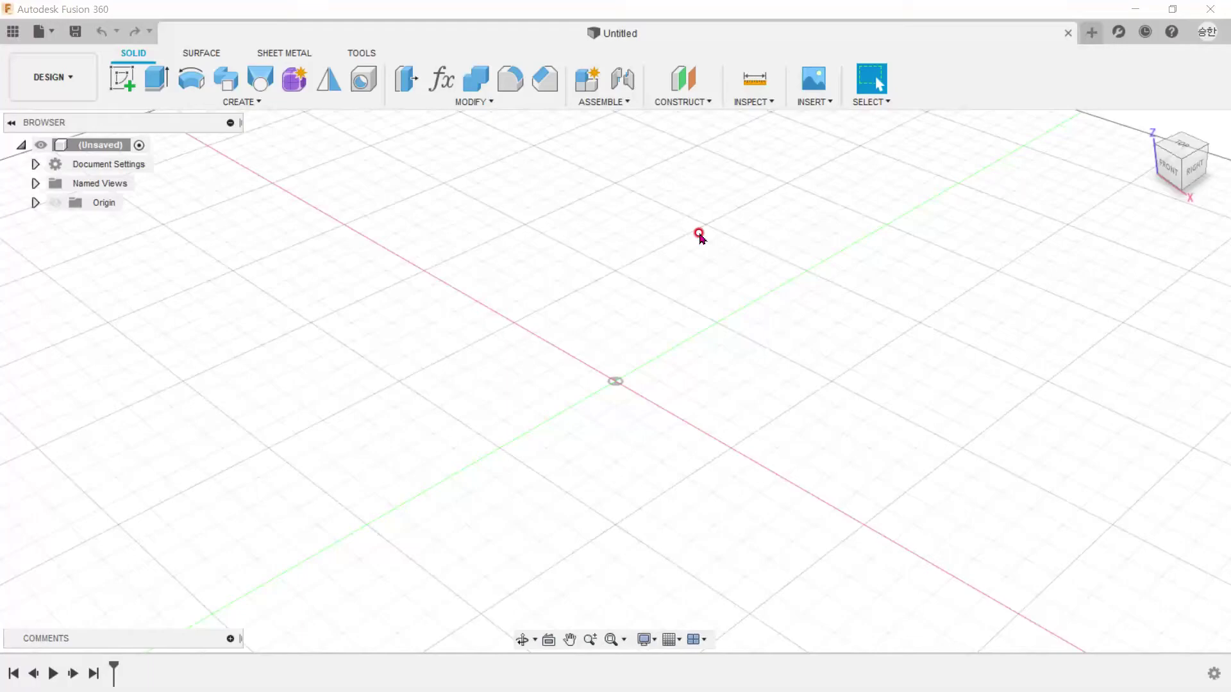
- Start a Front-plane sketch and draw a 63.76 mm horizontal line from the origin
{"action": "key", "text": "alt+Tab"}
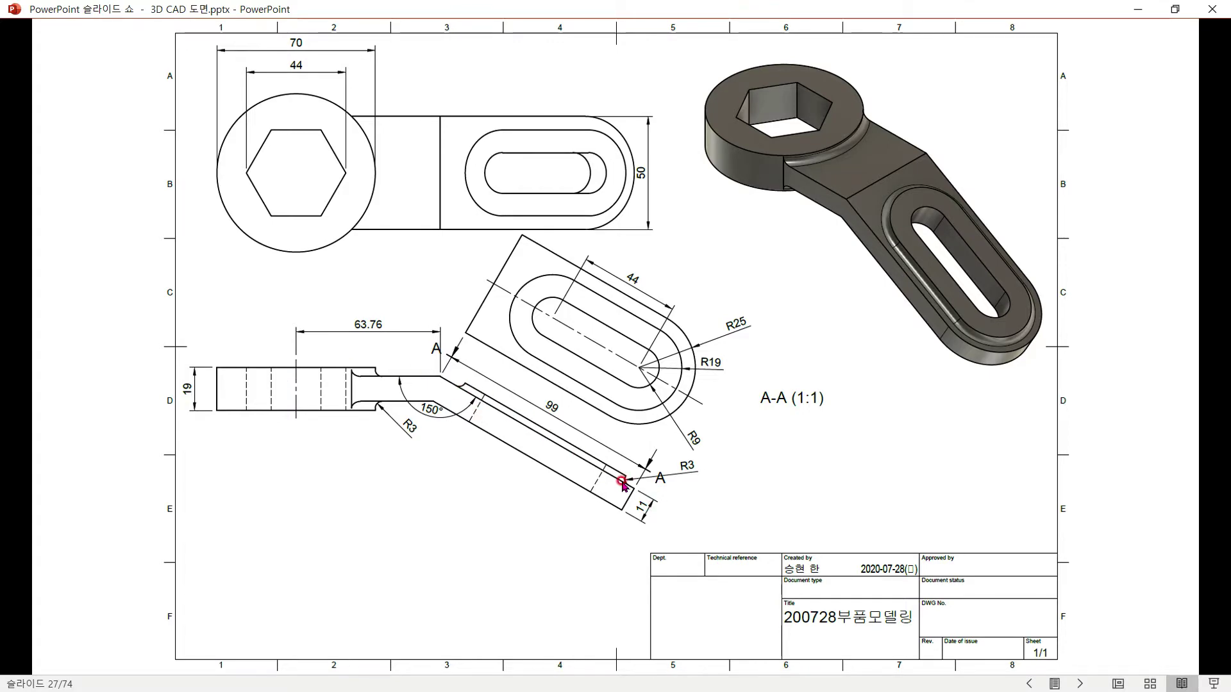
{"action": "key", "text": "alt+Tab"}
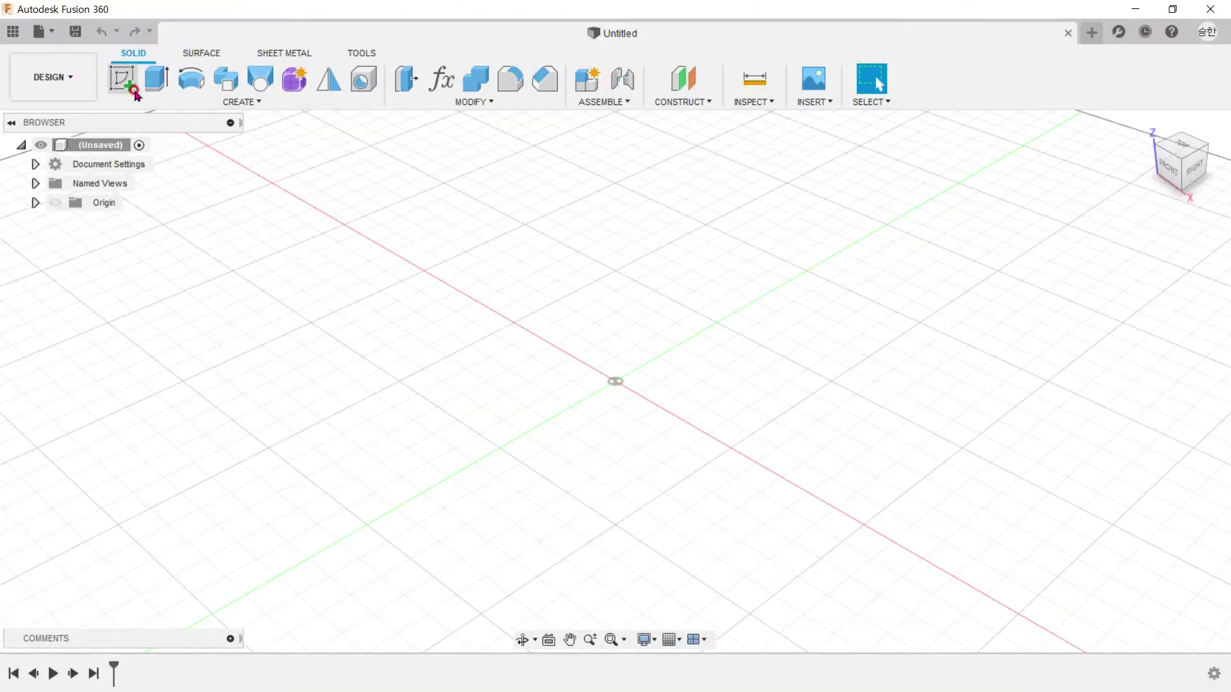
{"action": "left_click", "coordinate": [122, 78]}
{"action": "left_click", "coordinate": [643, 380]}
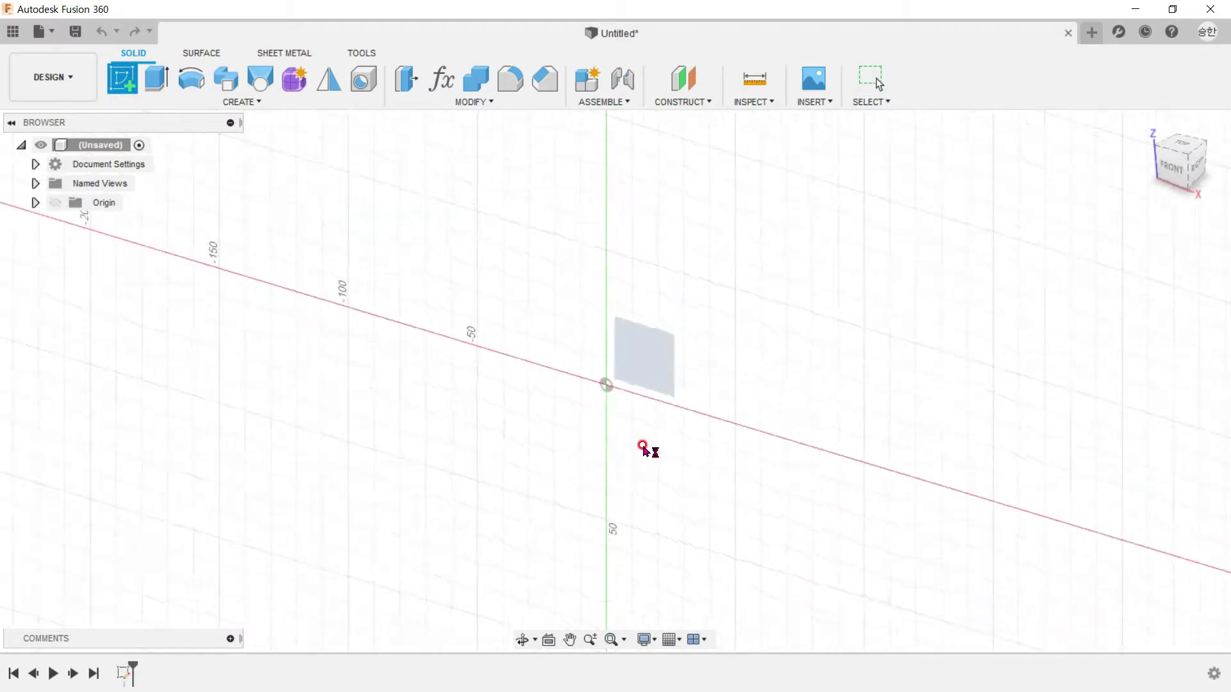
{"action": "key", "text": "l"}
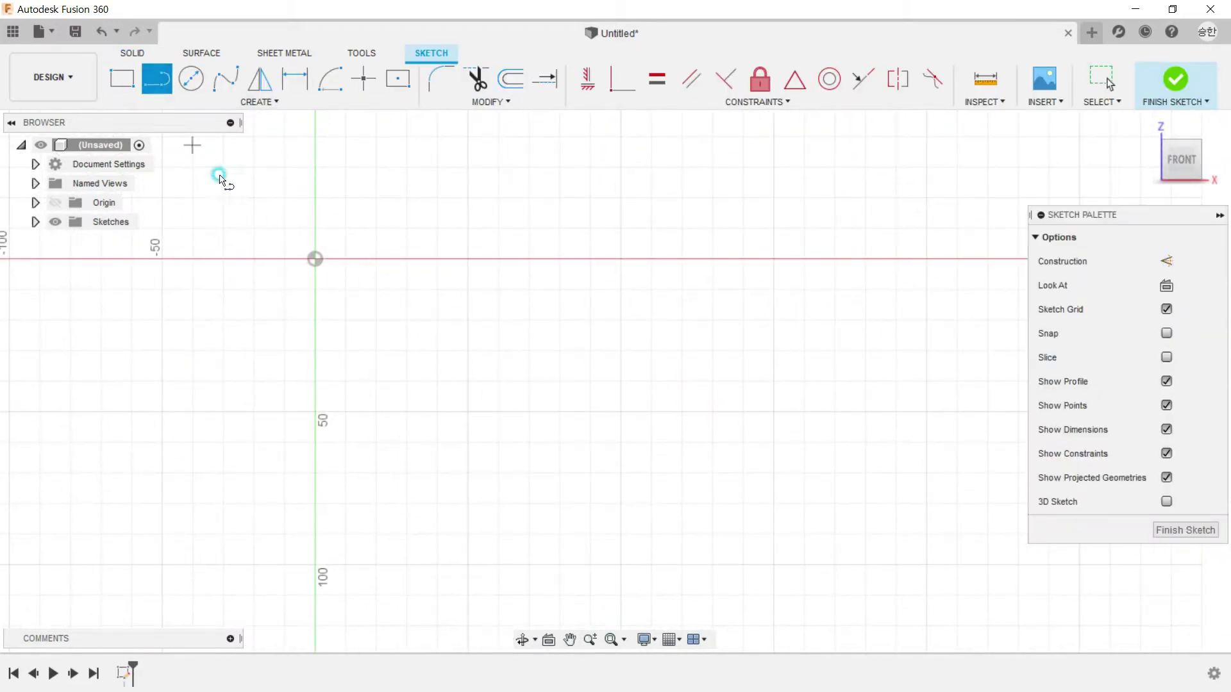
{"action": "left_click", "coordinate": [315, 259]}
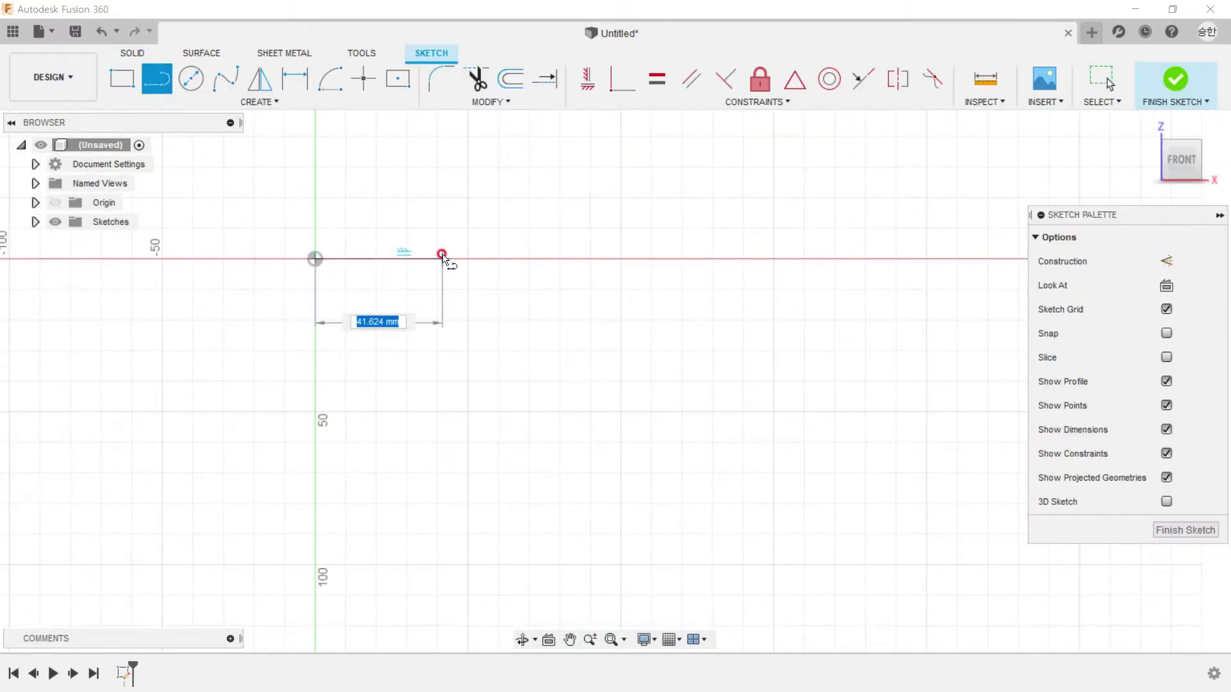
{"action": "type", "text": "63.7"}
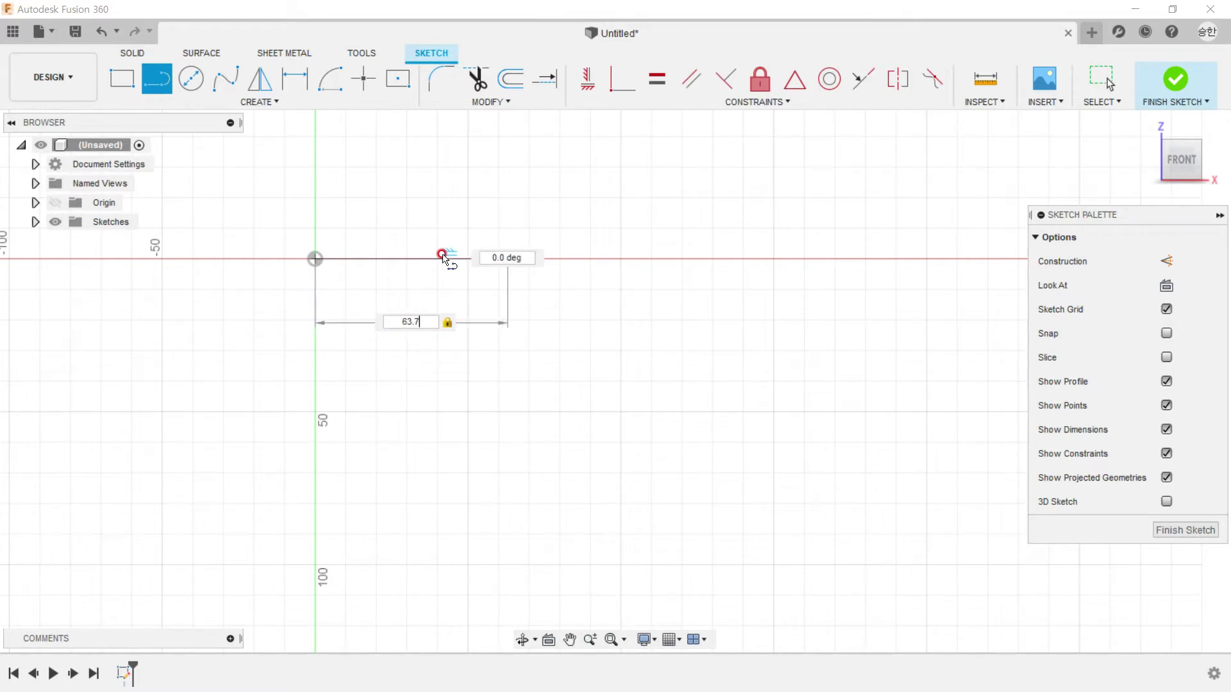
{"action": "type", "text": "6"}
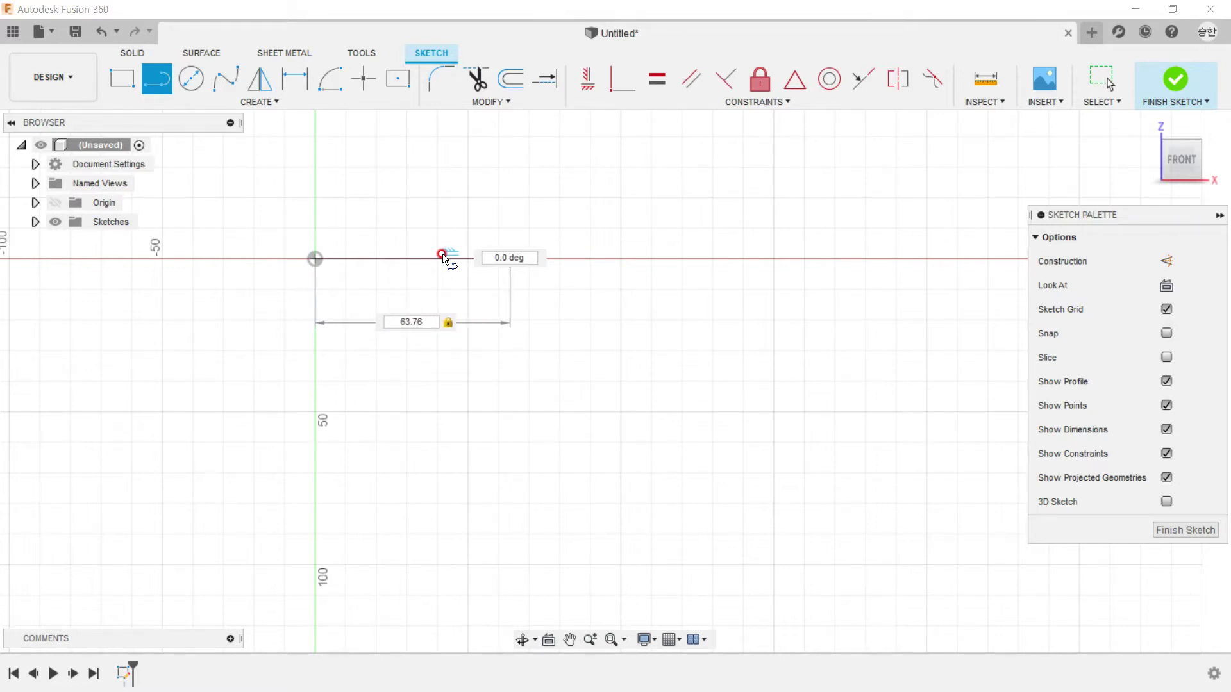
{"action": "key", "text": "Return"}
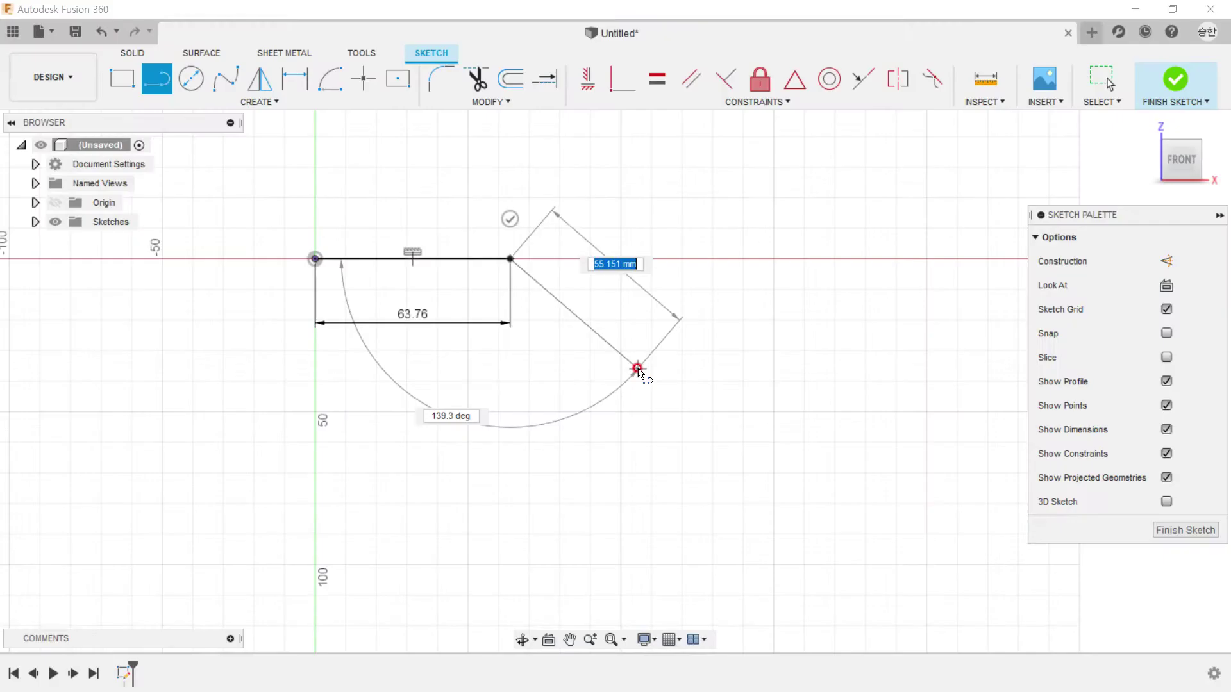
- Continue with a 99 mm line bending at 150° from the first segment's end
{"action": "type", "text": "99"}
{"action": "key", "text": "Tab"}
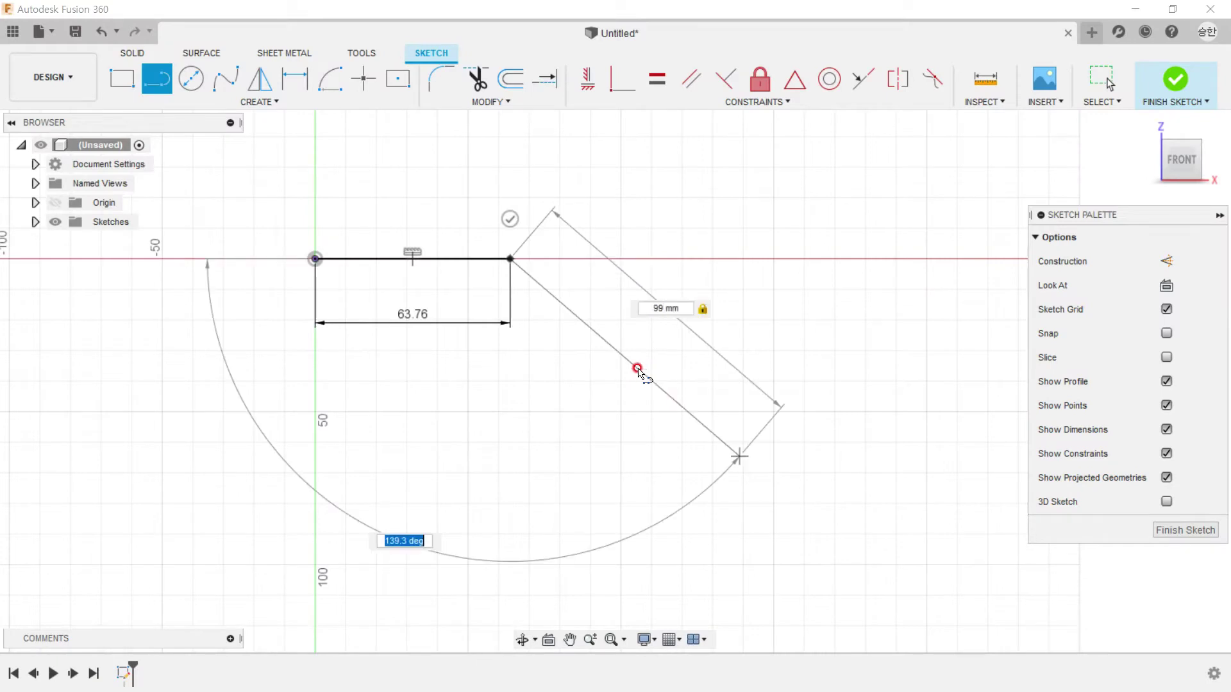
{"action": "type", "text": "150"}
{"action": "key", "text": "Tab"}
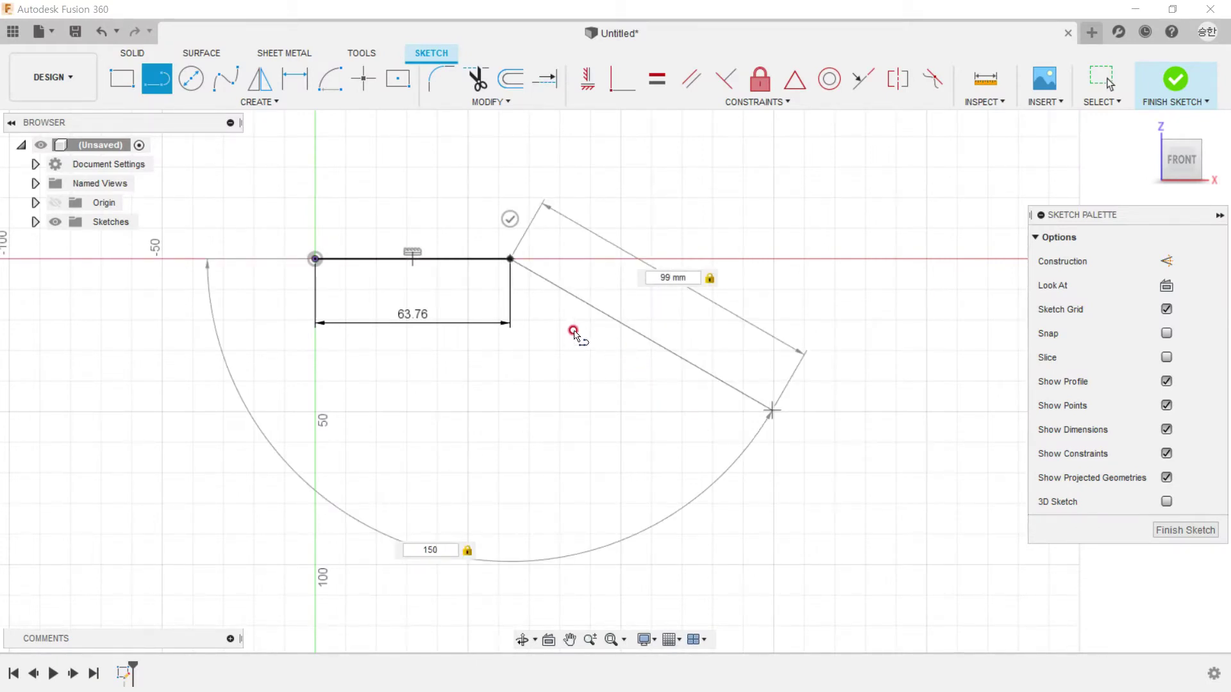
{"action": "key", "text": "Return"}
{"action": "left_click", "coordinate": [583, 438]}
{"action": "key", "text": "Escape"}
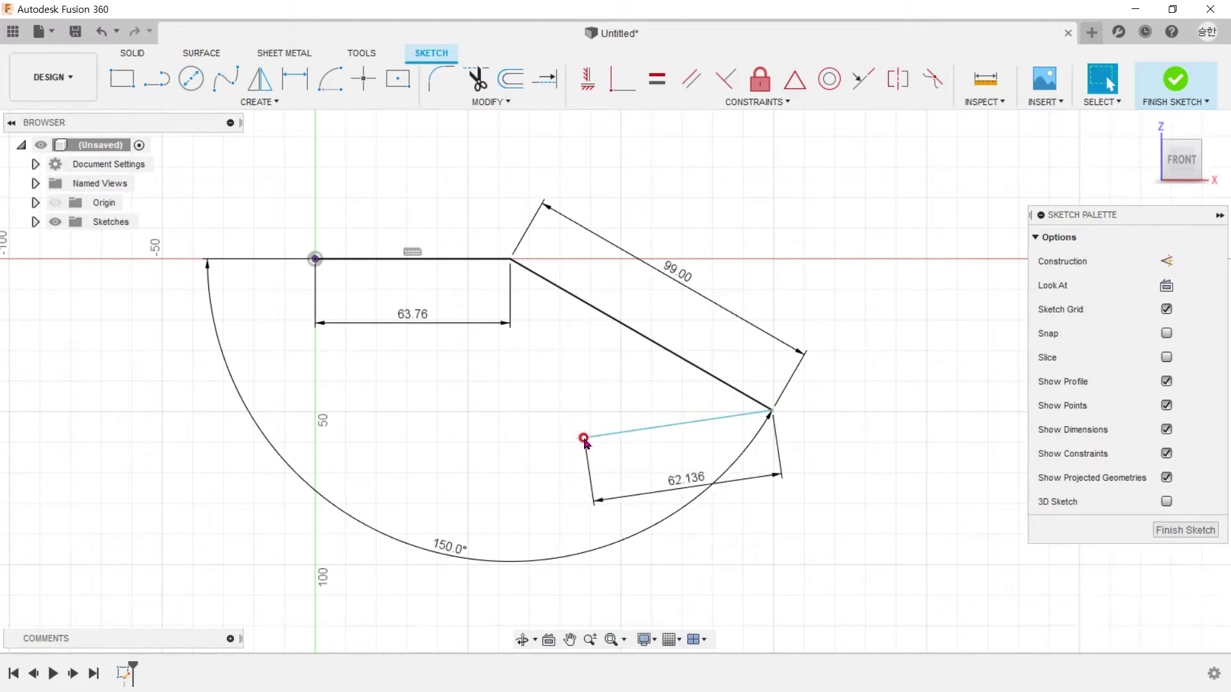
- Delete the stray extra line and place the 150° and 63.76 mm dimensions
{"action": "left_click", "coordinate": [637, 433]}
{"action": "key", "text": "Delete"}
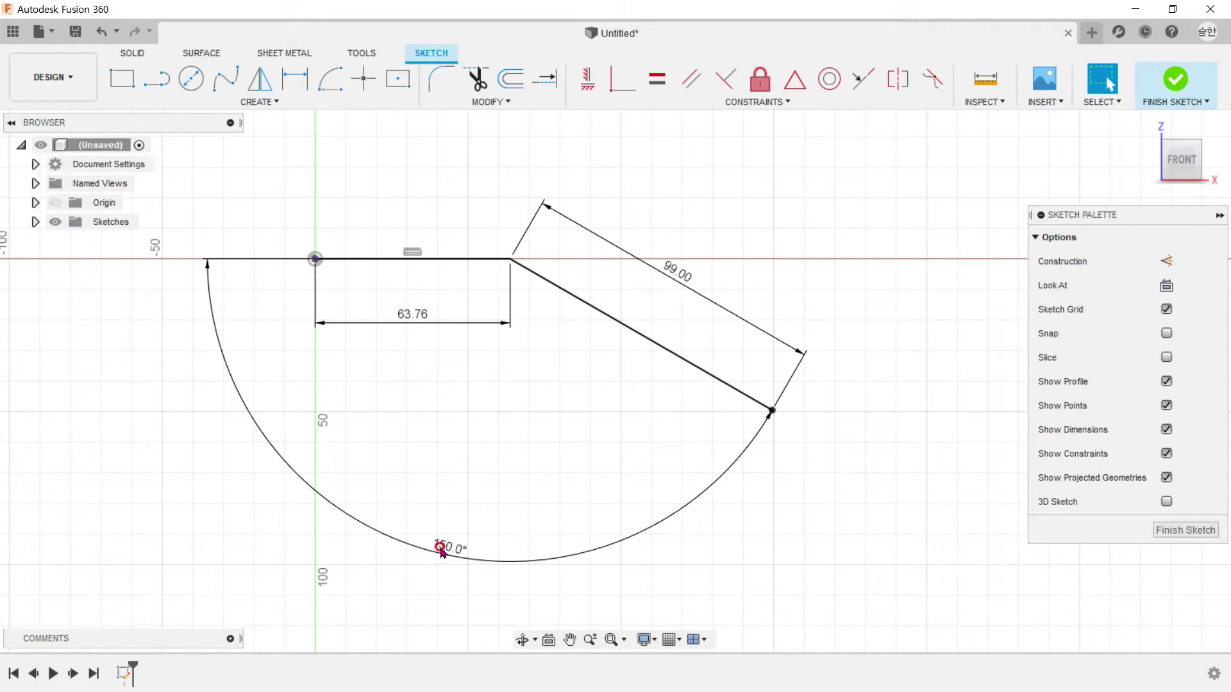
{"action": "left_click", "coordinate": [536, 288]}
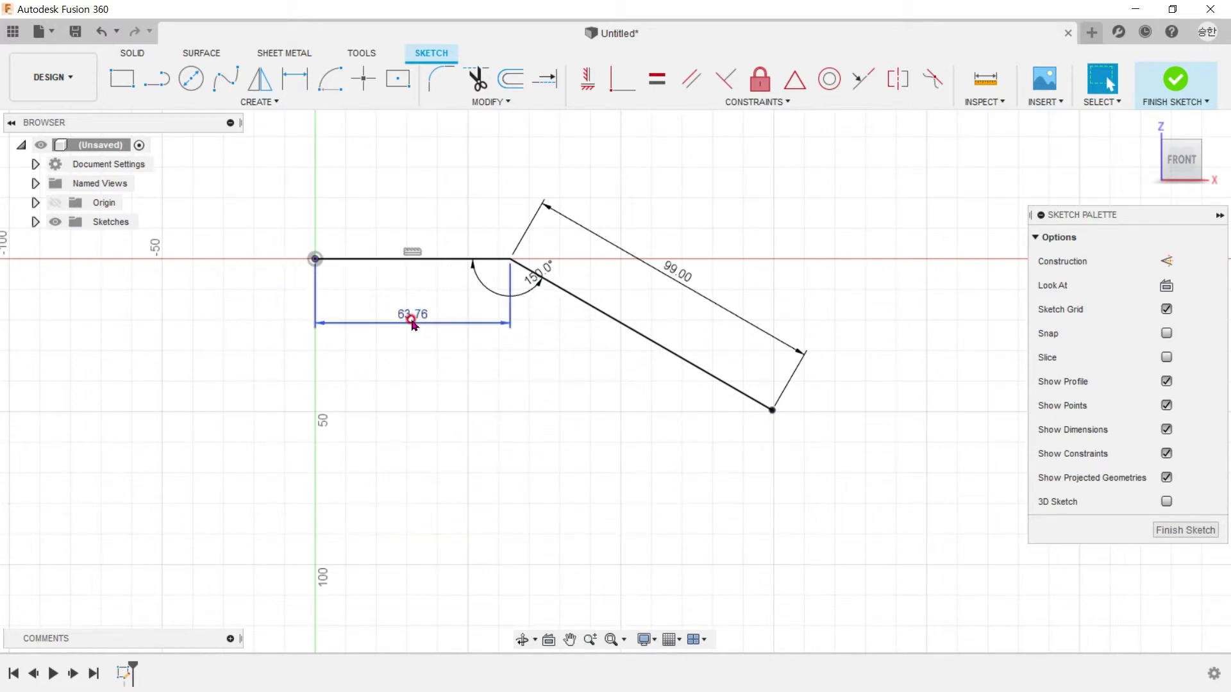
{"action": "left_click_drag", "start_coordinate": [412, 322], "coordinate": [424, 204]}
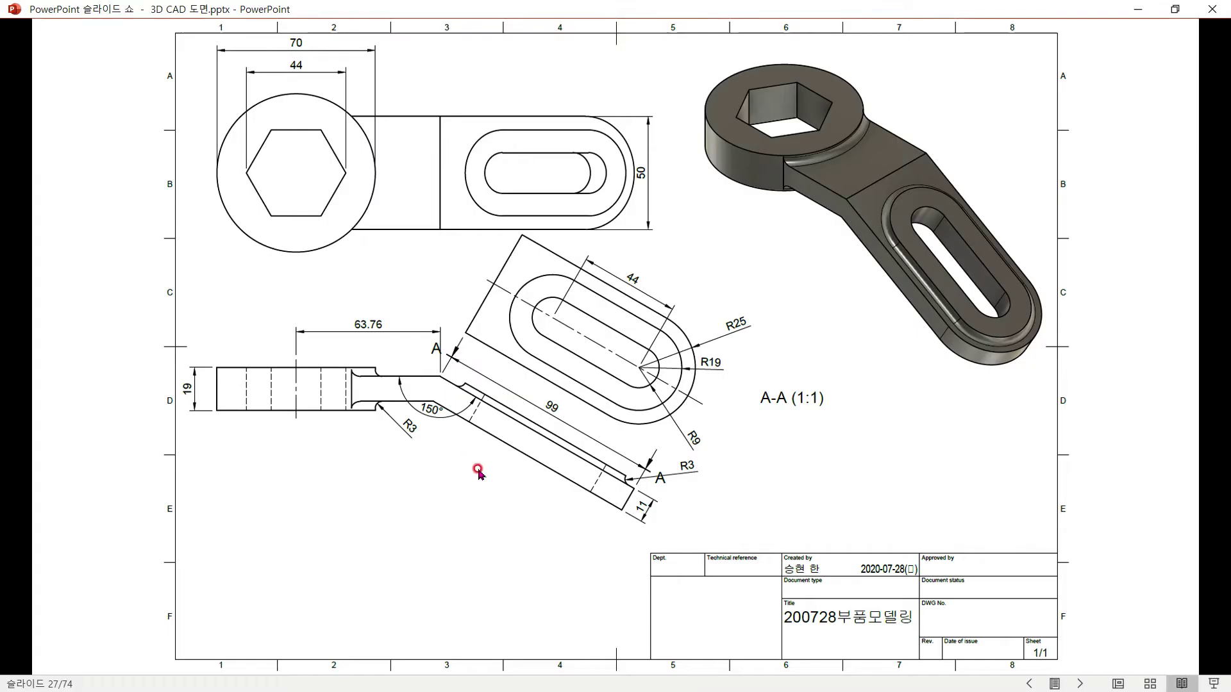
{"action": "key", "text": "alt+Tab"}
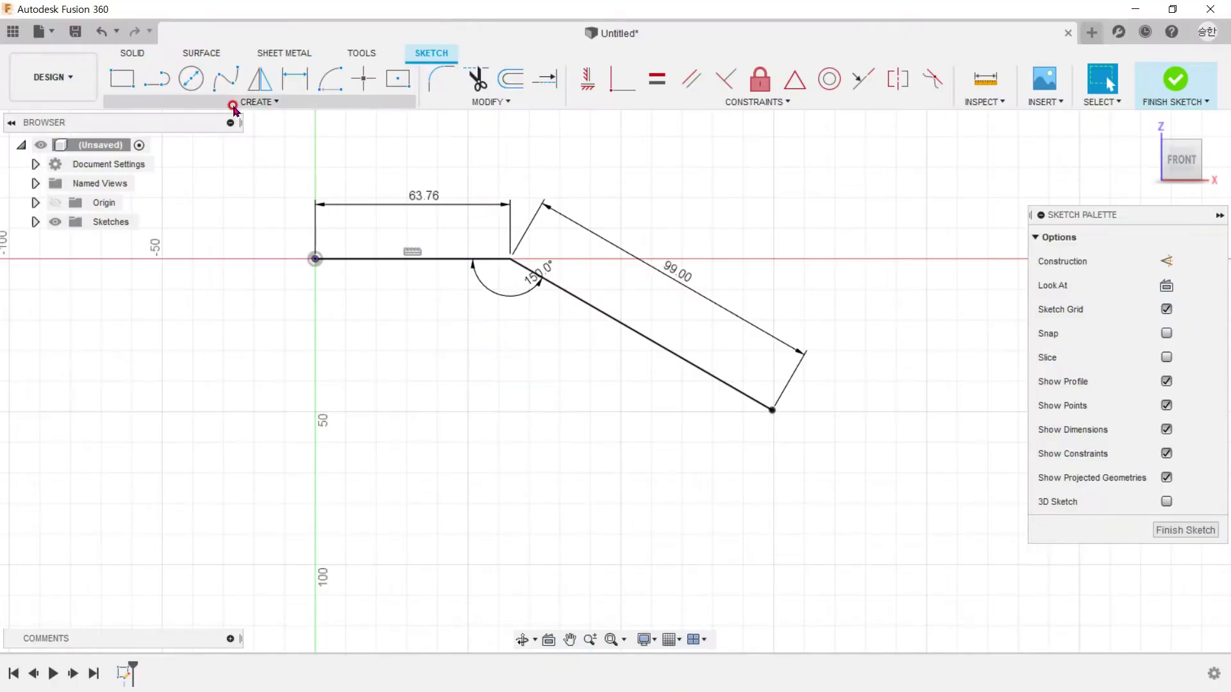
- Offset the bent line chain 11 mm below itself
{"action": "left_click", "coordinate": [511, 78]}
{"action": "left_click", "coordinate": [531, 271]}
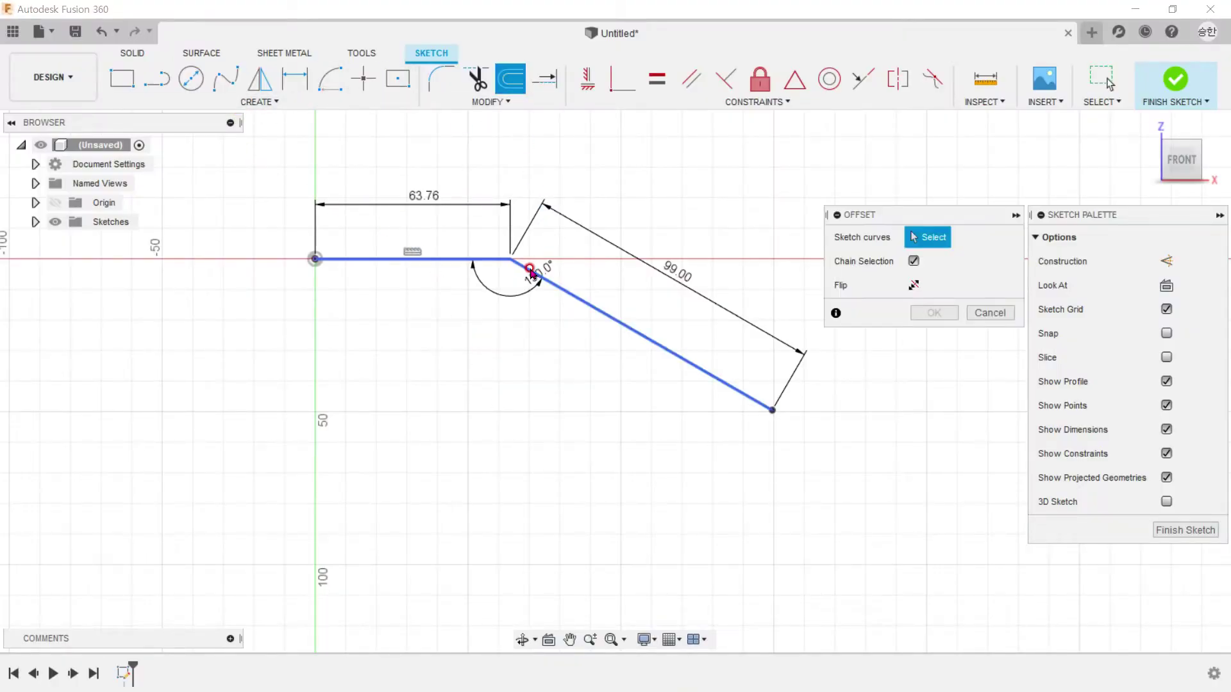
{"action": "left_click_drag", "start_coordinate": [529, 267], "coordinate": [503, 297]}
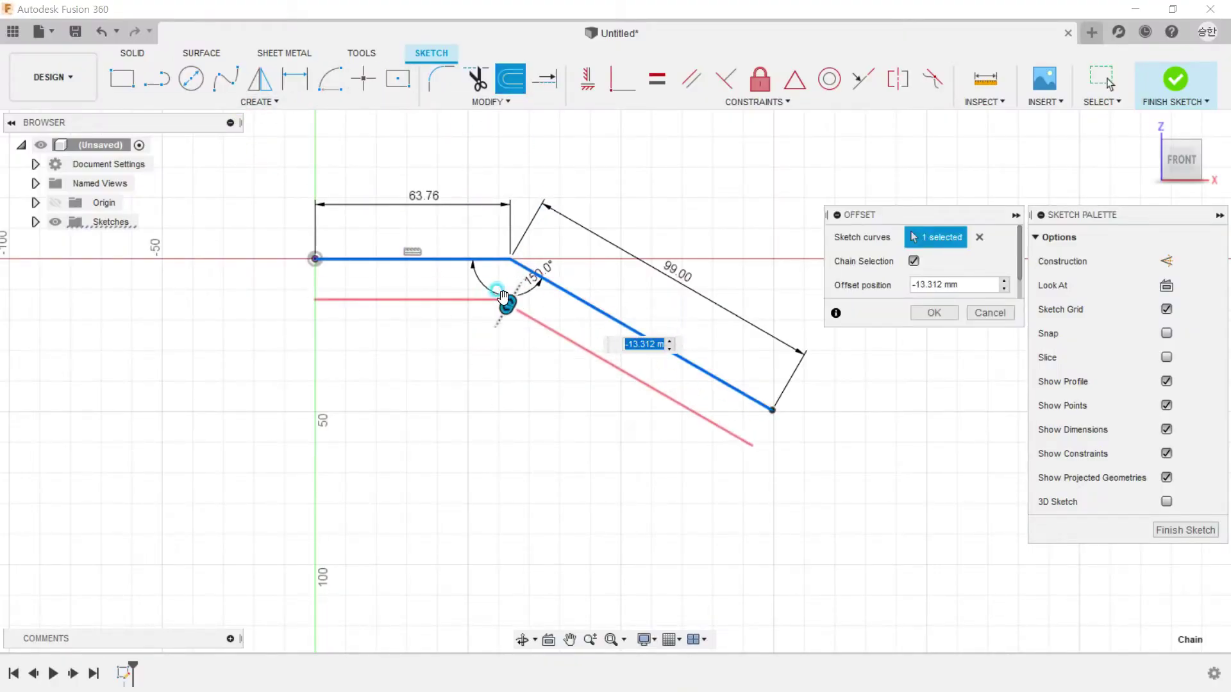
{"action": "type", "text": "-11"}
{"action": "key", "text": "Return"}
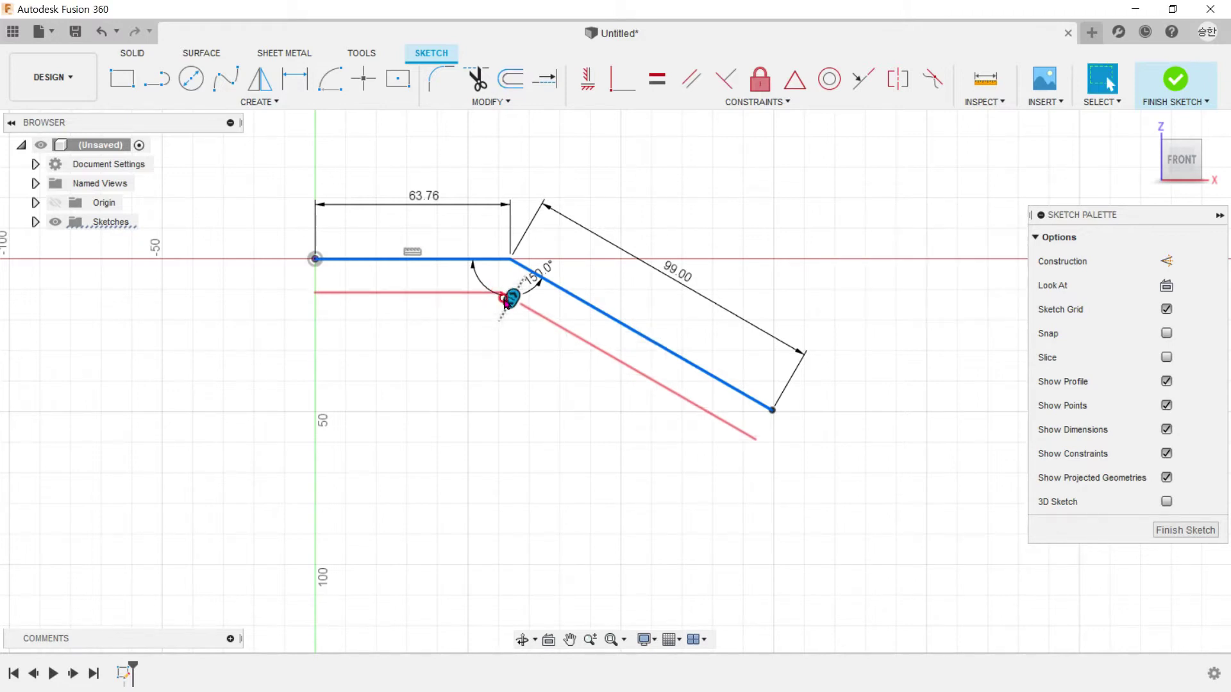
- Close both ends of the strip with lines and finish the sketch
{"action": "key", "text": "l"}
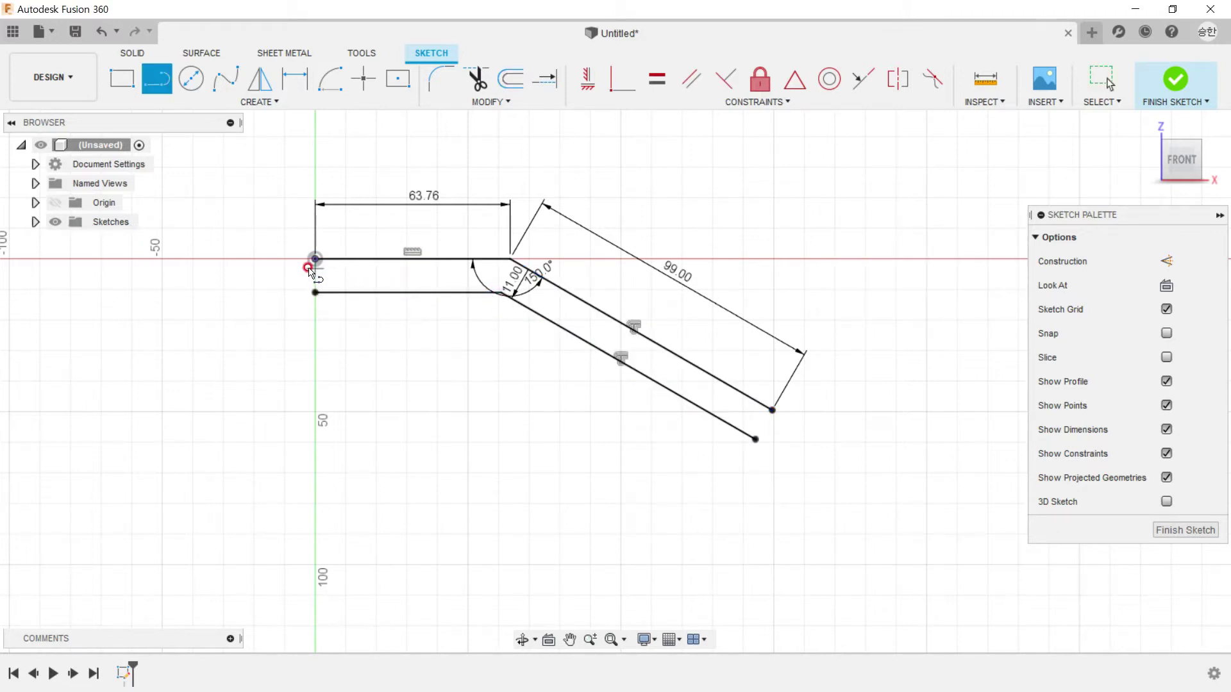
{"action": "left_click", "coordinate": [315, 259]}
{"action": "left_click", "coordinate": [315, 292]}
{"action": "left_click", "coordinate": [774, 412]}
{"action": "left_click", "coordinate": [756, 440]}
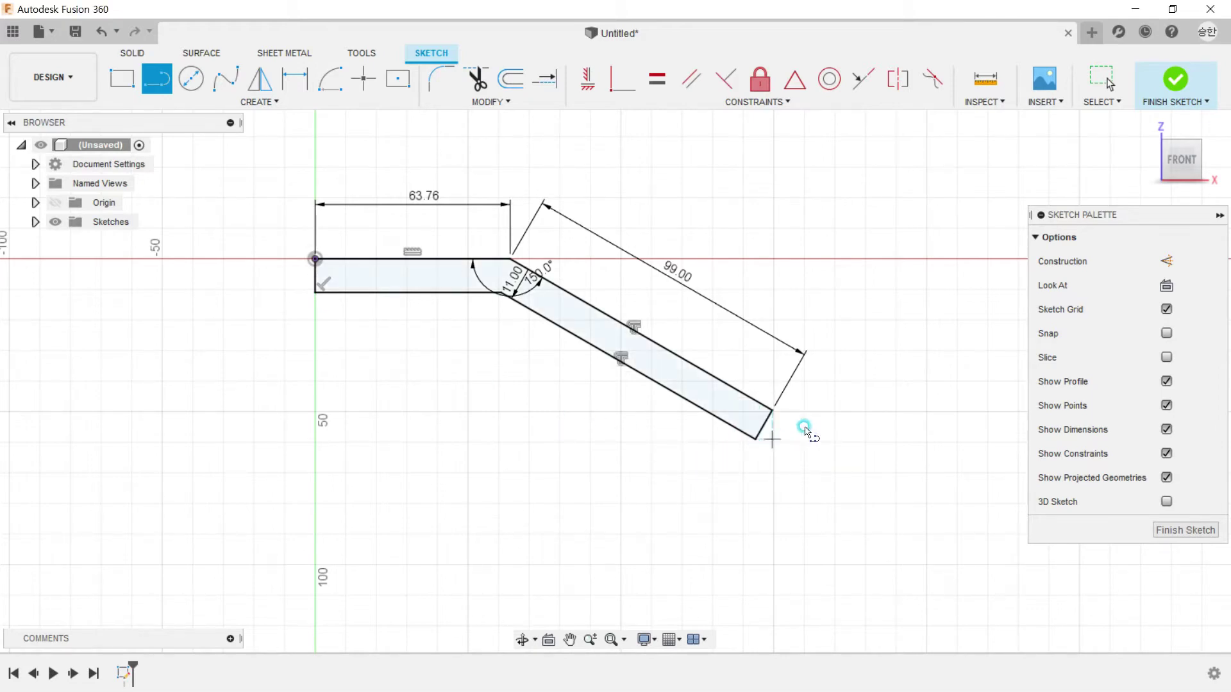
{"action": "left_click", "coordinate": [1176, 79]}
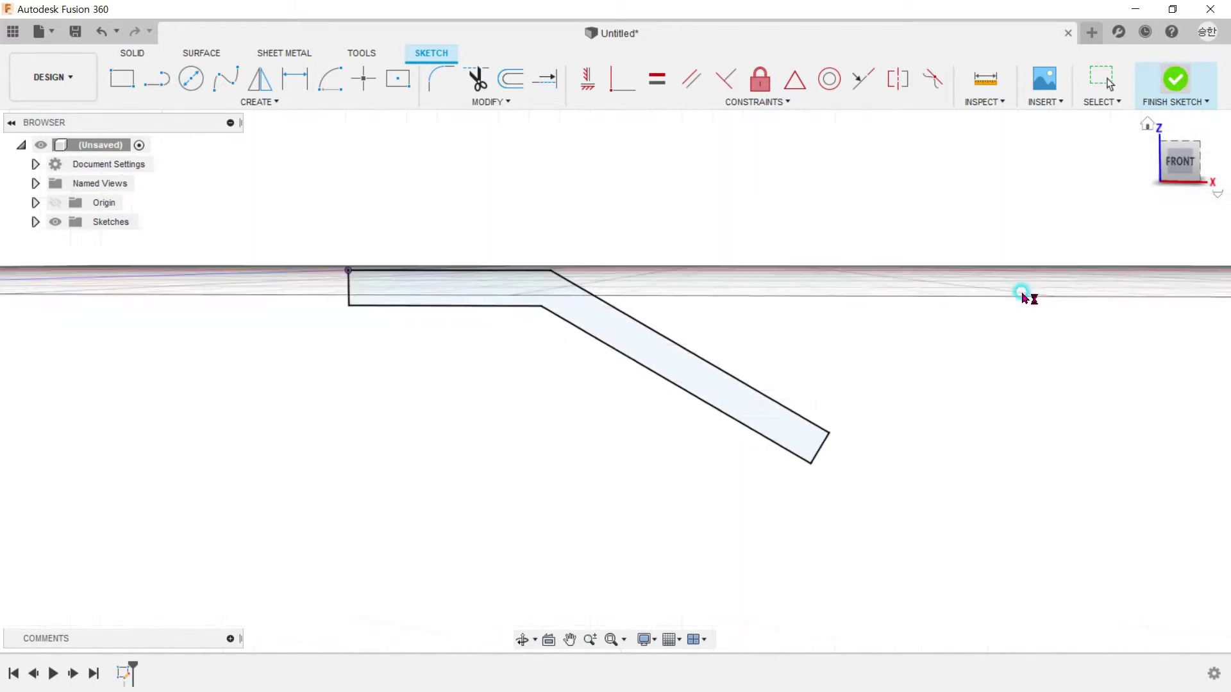
{"action": "key", "text": "alt+Tab"}
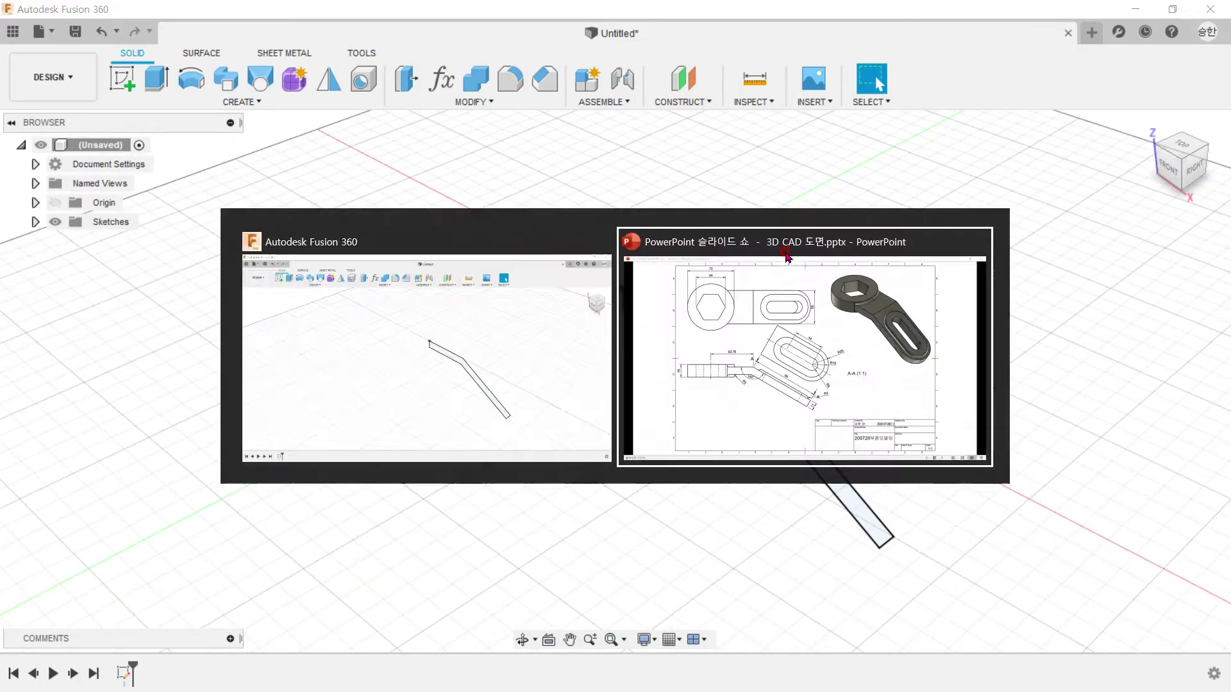
{"action": "key", "text": "alt+Tab"}
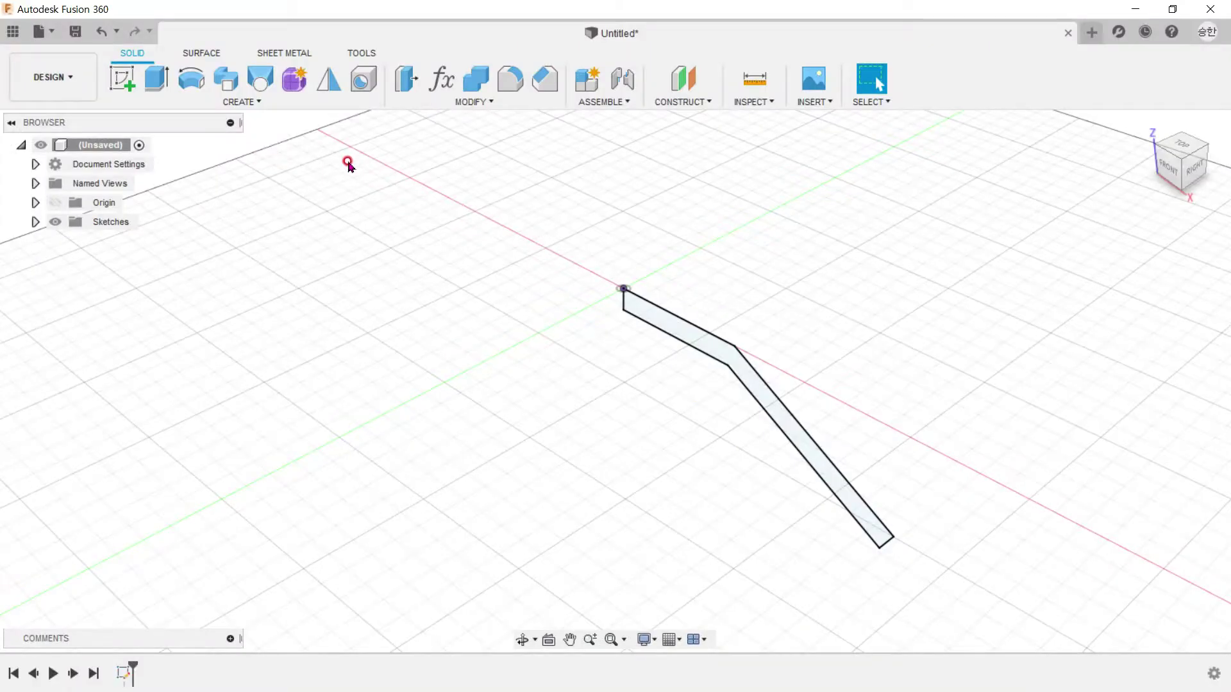
- Extrude the strip profile symmetrically to a 50 mm total thickness as a new body
{"action": "left_click", "coordinate": [156, 78]}
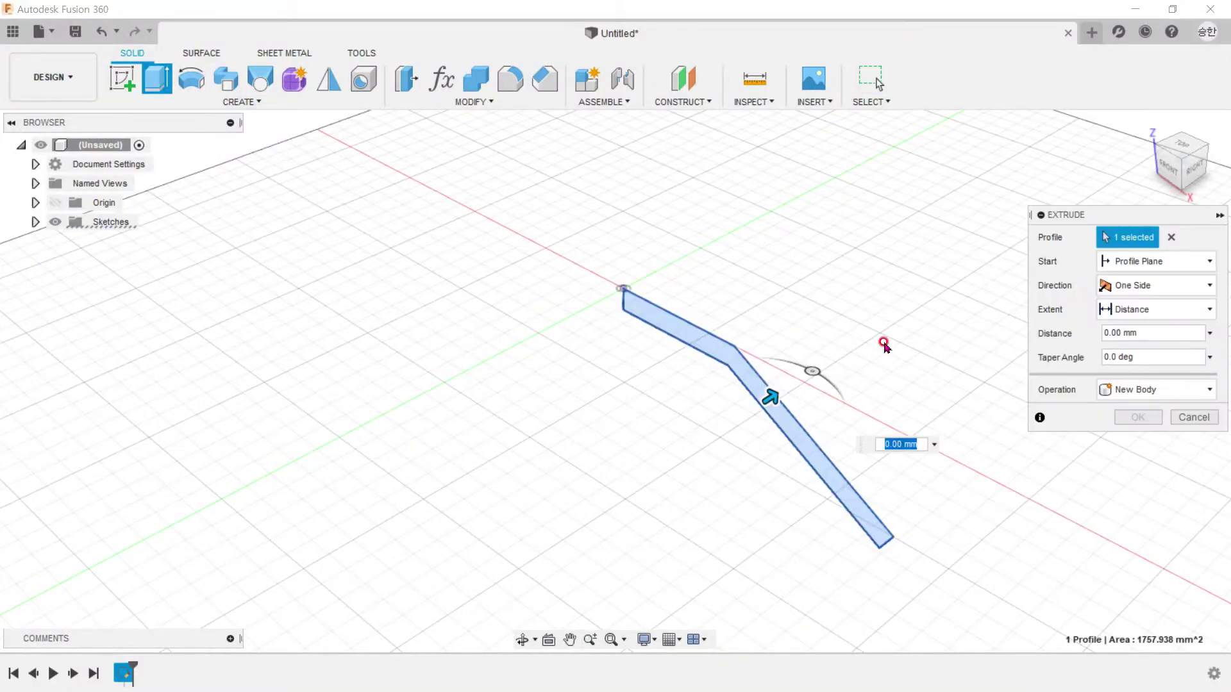
{"action": "left_click", "coordinate": [1165, 287]}
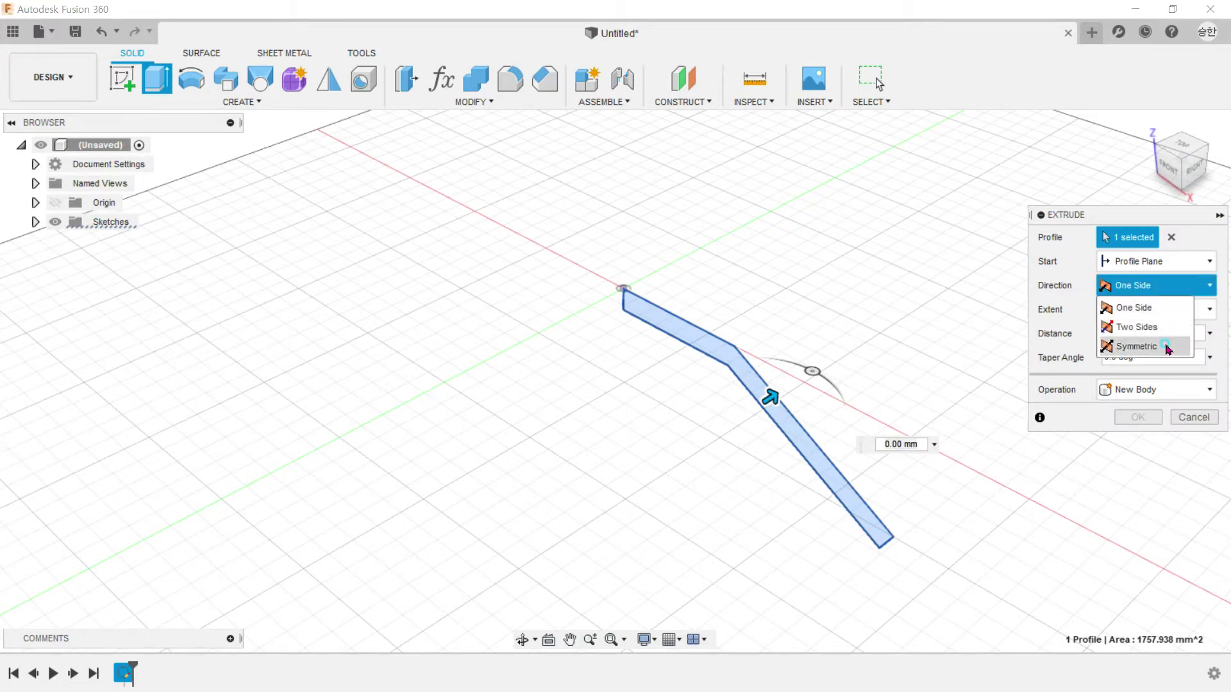
{"action": "left_click", "coordinate": [1138, 346]}
{"action": "left_click", "coordinate": [1123, 357]}
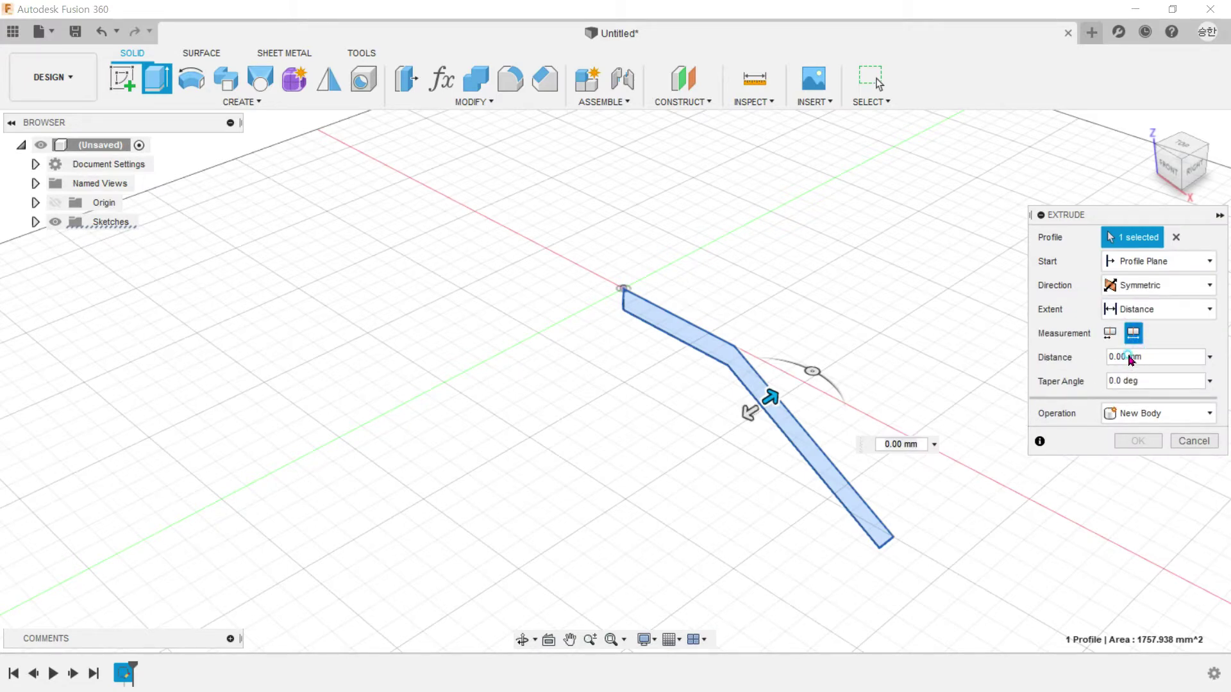
{"action": "left_click_drag", "start_coordinate": [1130, 359], "coordinate": [1022, 356]}
{"action": "type", "text": "50"}
{"action": "key", "text": "Return"}
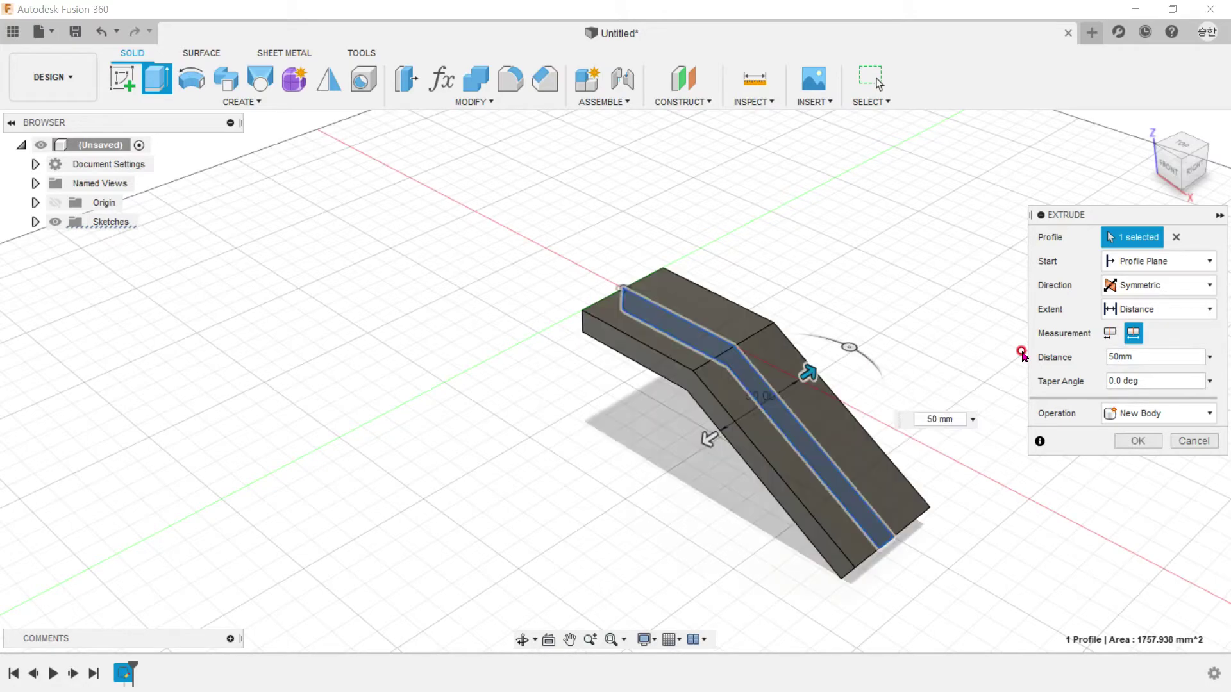
{"action": "left_click", "coordinate": [1135, 441]}
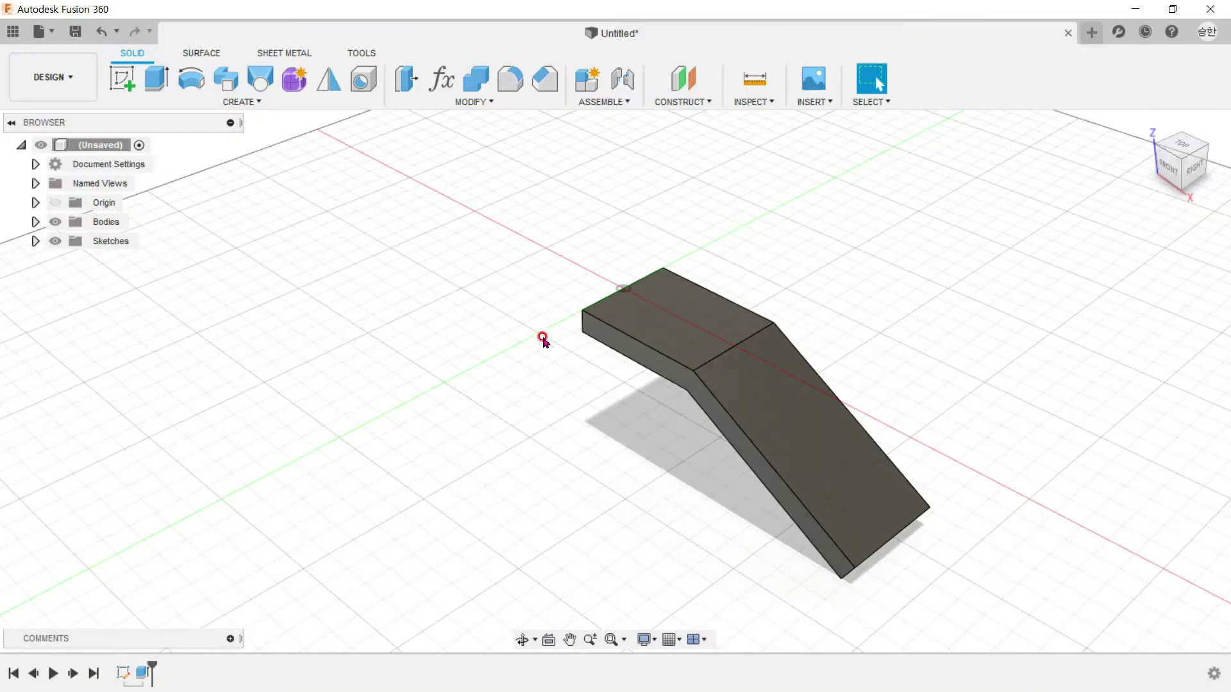
{"action": "middle_click_drag", "start_coordinate": [544, 340], "coordinate": [445, 220]}
- Fillet the two corner edges at the angled arm's far end with radius 10
{"action": "left_click", "coordinate": [510, 79]}
{"action": "middle_click_drag", "start_coordinate": [596, 383], "coordinate": [721, 418], "text": "shift"}
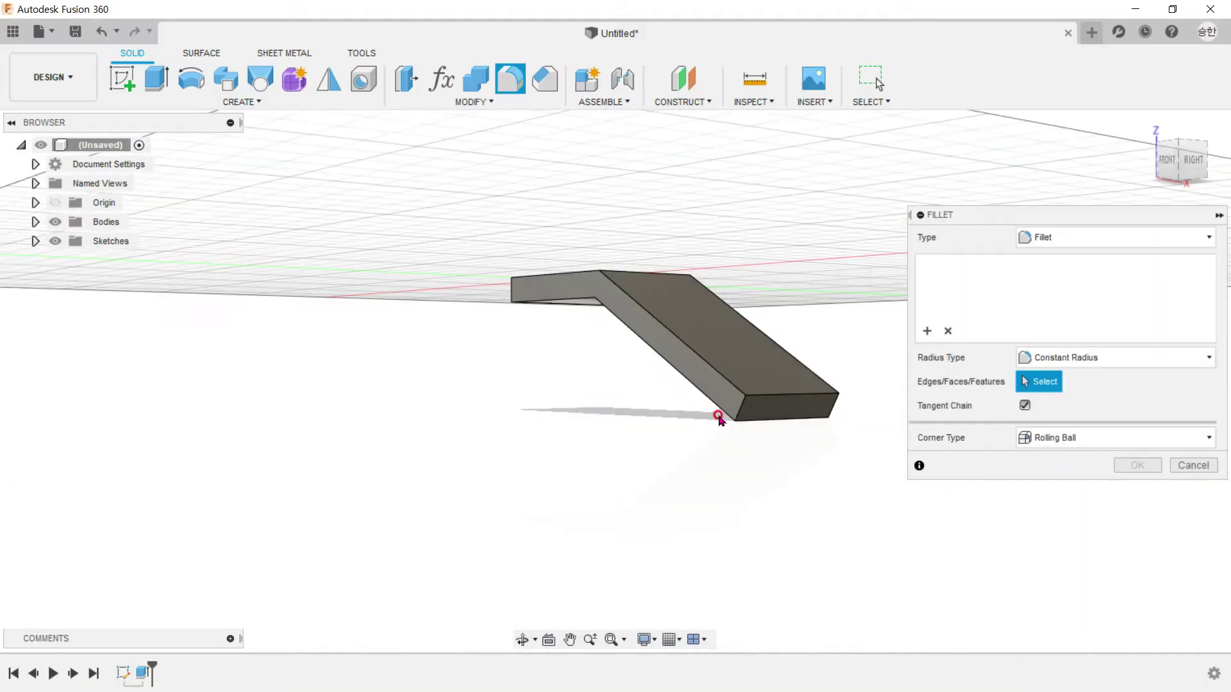
{"action": "left_click", "coordinate": [740, 408]}
{"action": "left_click", "coordinate": [839, 411]}
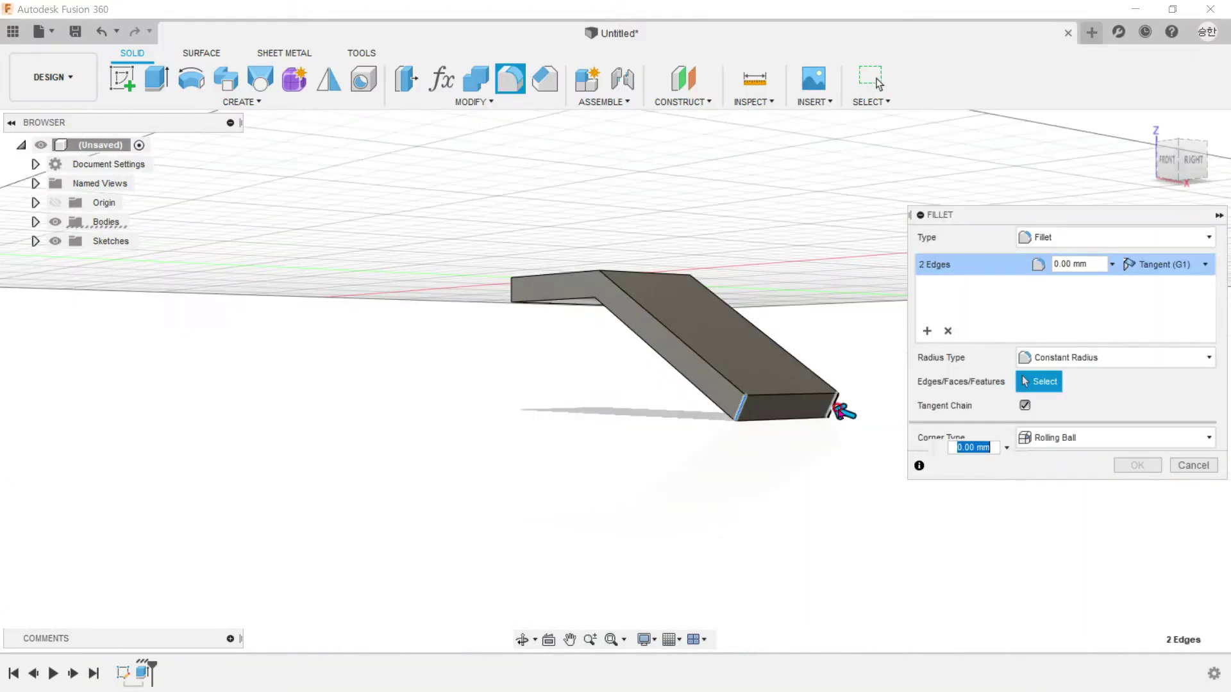
{"action": "type", "text": "10"}
{"action": "key", "text": "Return"}
{"action": "mouse_move", "coordinate": [405, 460]}
{"action": "middle_mouse_down", "text": "shift"}
{"action": "mouse_move", "coordinate": [549, 489]}
{"action": "mouse_move", "coordinate": [522, 502]}
{"action": "middle_mouse_up", "text": "shift"}
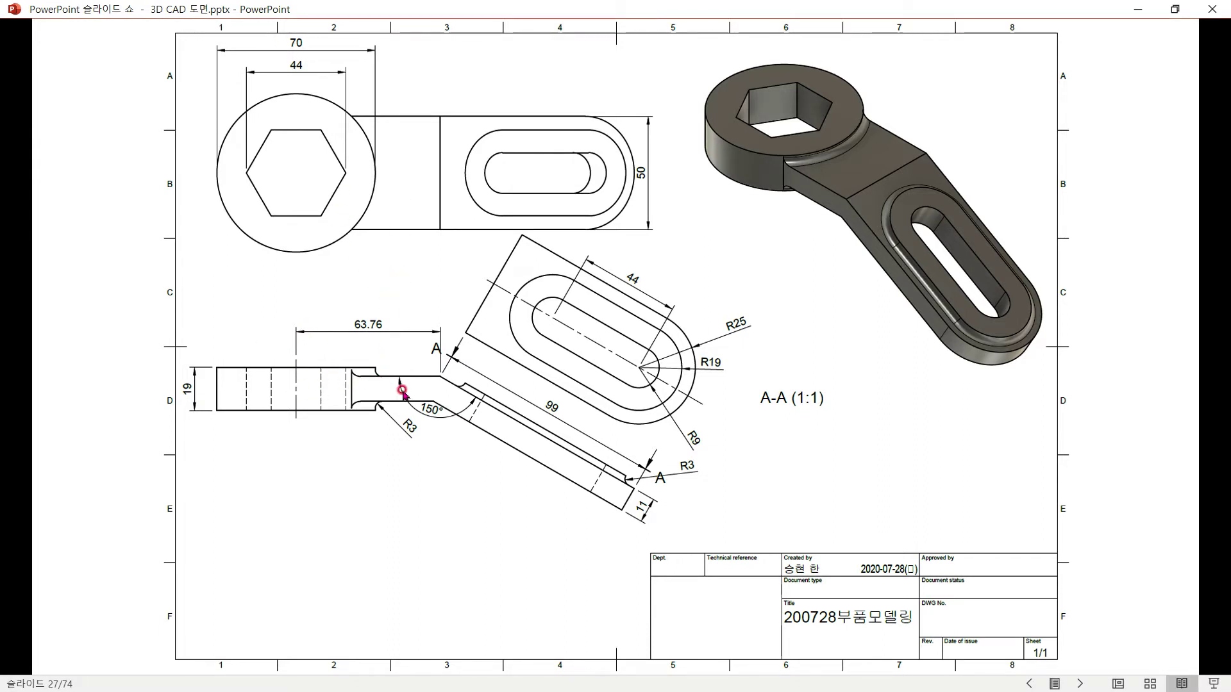
- Create a midplane construction plane between the plate's top and bottom faces
{"action": "key", "text": "alt+Tab"}
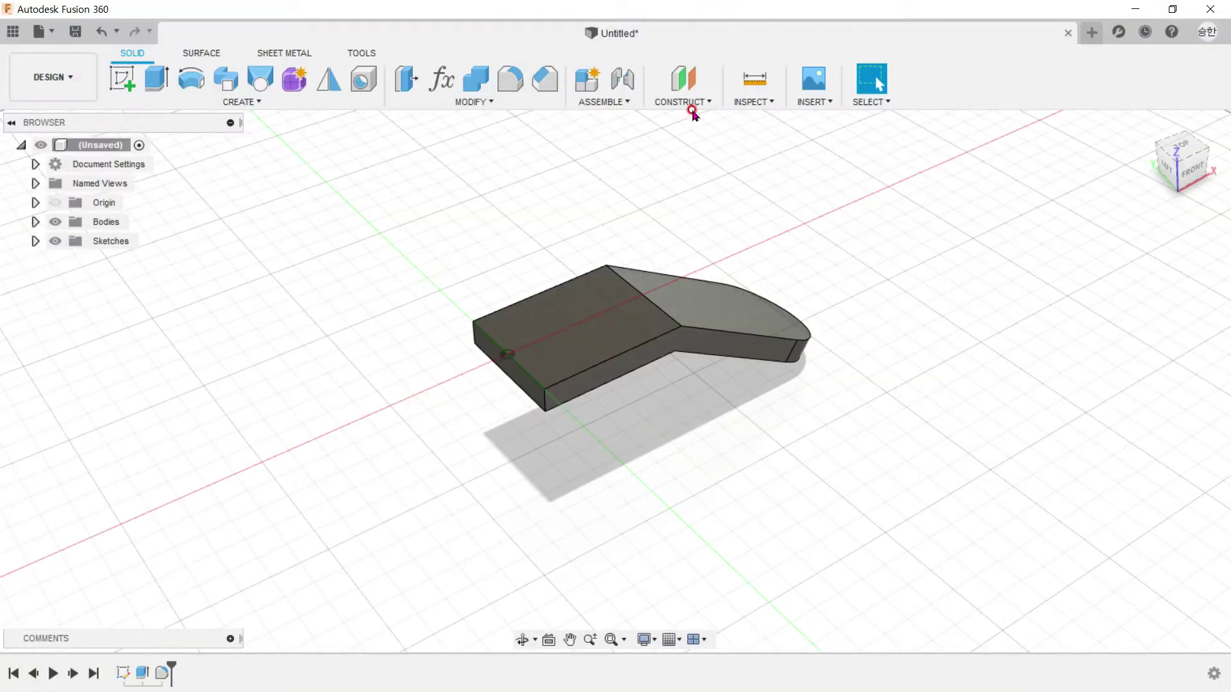
{"action": "left_click", "coordinate": [690, 104]}
{"action": "left_click", "coordinate": [691, 183]}
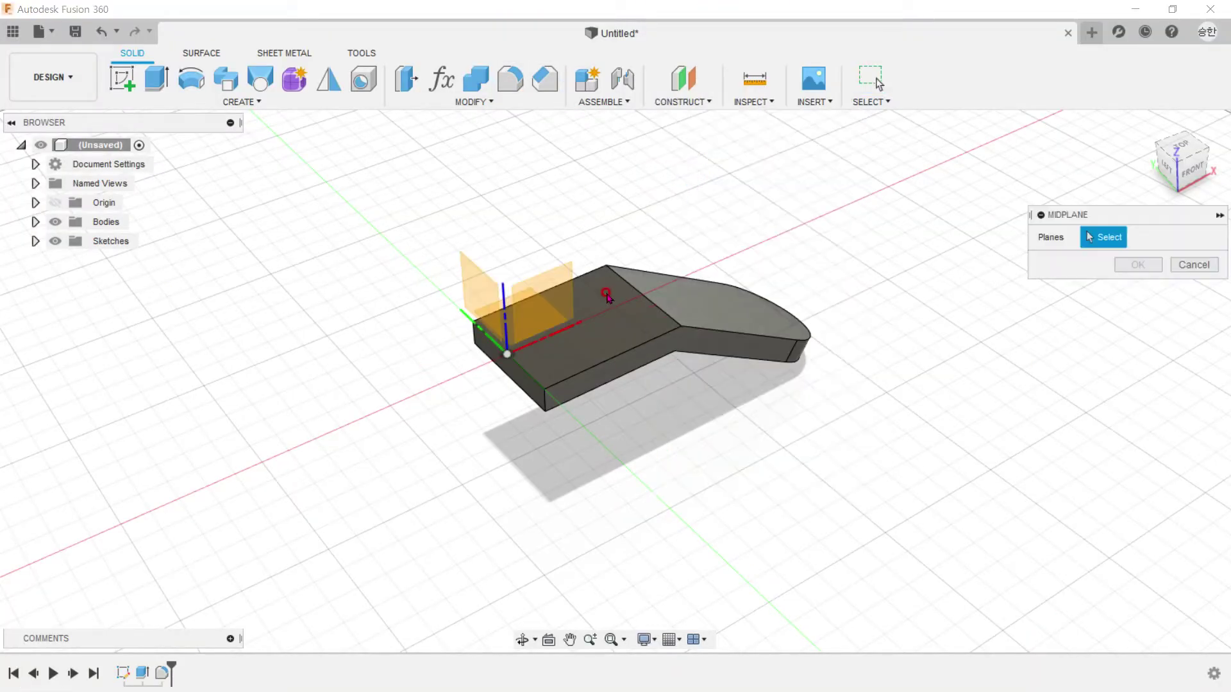
{"action": "mouse_move", "coordinate": [609, 344]}
{"action": "middle_mouse_down", "text": "shift"}
{"action": "mouse_move", "coordinate": [558, 303]}
{"action": "mouse_move", "coordinate": [580, 349]}
{"action": "mouse_move", "coordinate": [568, 293]}
{"action": "middle_mouse_up", "text": "shift"}
{"action": "left_click", "coordinate": [599, 277]}
{"action": "left_click", "coordinate": [545, 326]}
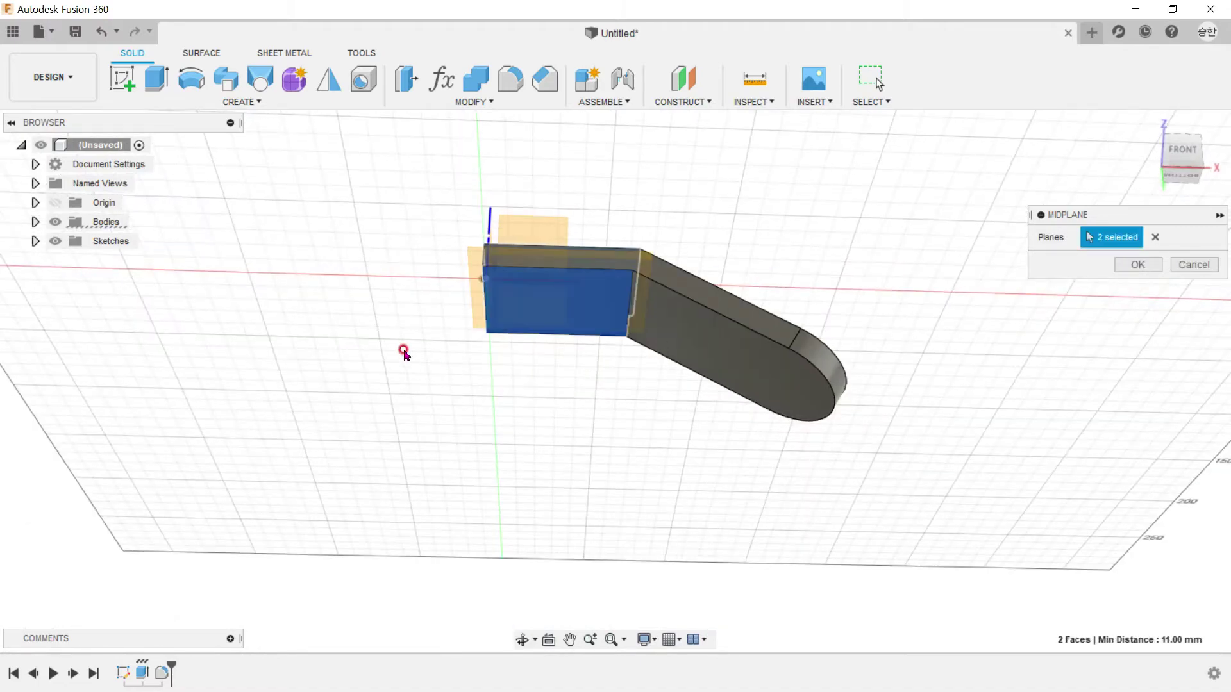
{"action": "middle_click_drag", "start_coordinate": [404, 349], "coordinate": [376, 379], "text": "shift"}
{"action": "left_click", "coordinate": [1138, 265]}
{"action": "mouse_move", "coordinate": [1138, 265]}
{"action": "middle_mouse_down", "text": "shift"}
{"action": "mouse_move", "coordinate": [480, 363]}
{"action": "mouse_move", "coordinate": [531, 371]}
{"action": "middle_mouse_up", "text": "shift"}
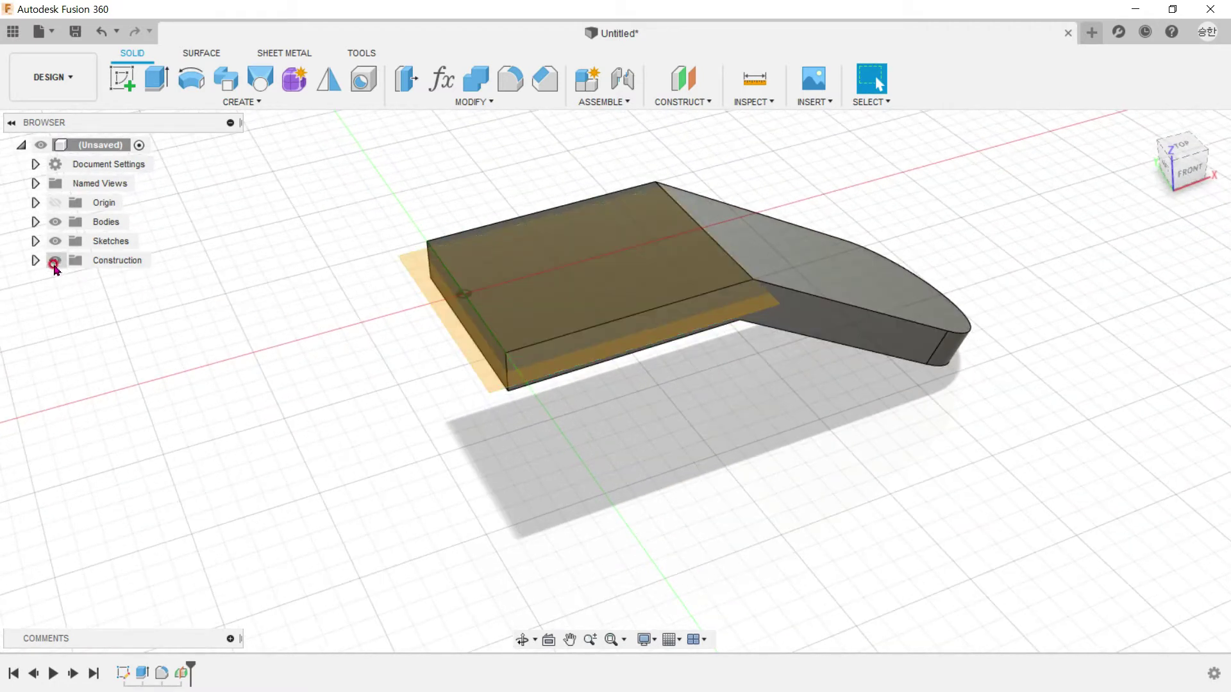
- Start a new sketch on Plane1
{"action": "left_click", "coordinate": [35, 260]}
{"action": "left_click", "coordinate": [112, 280]}
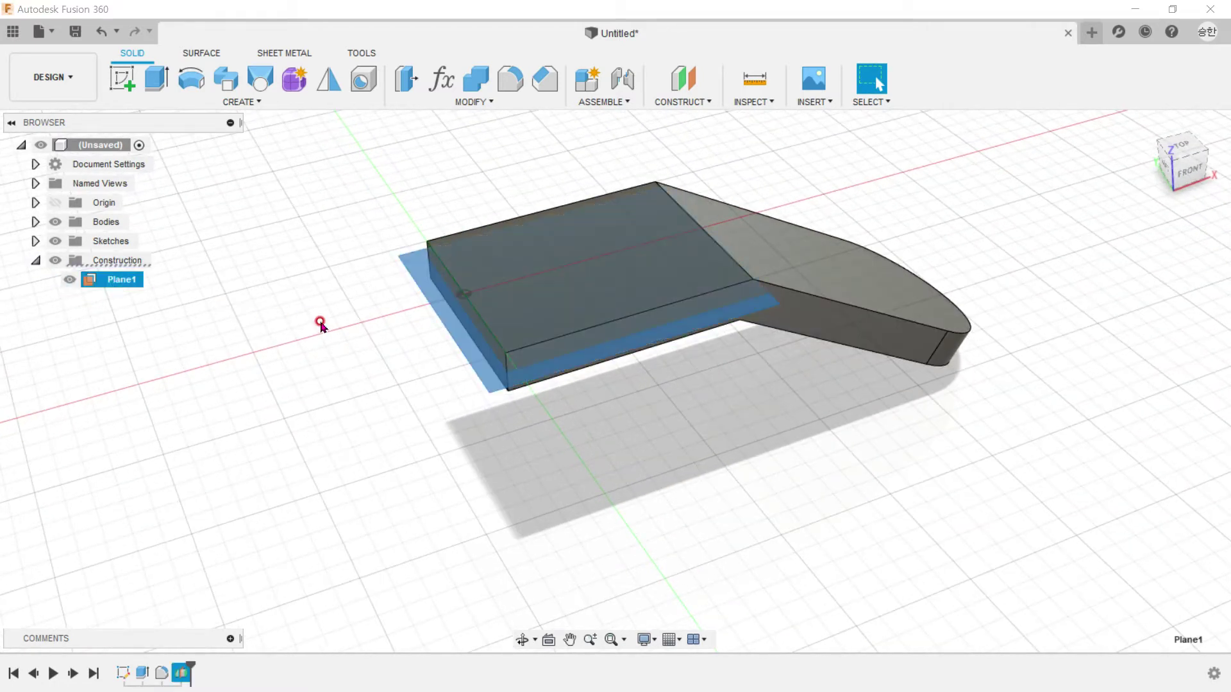
{"action": "left_click", "coordinate": [122, 78]}
{"action": "key", "text": "alt+Tab"}
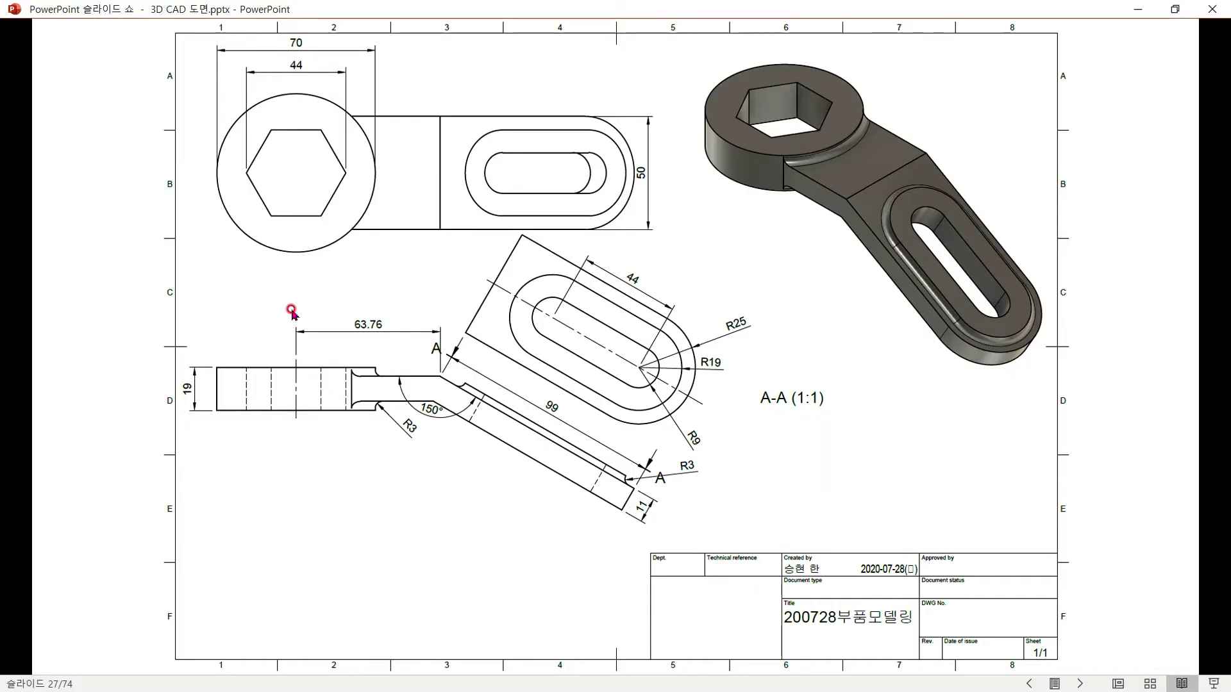
- Draw a 70 mm diameter circle centred on the plate end's midpoint
{"action": "key", "text": "alt+Tab"}
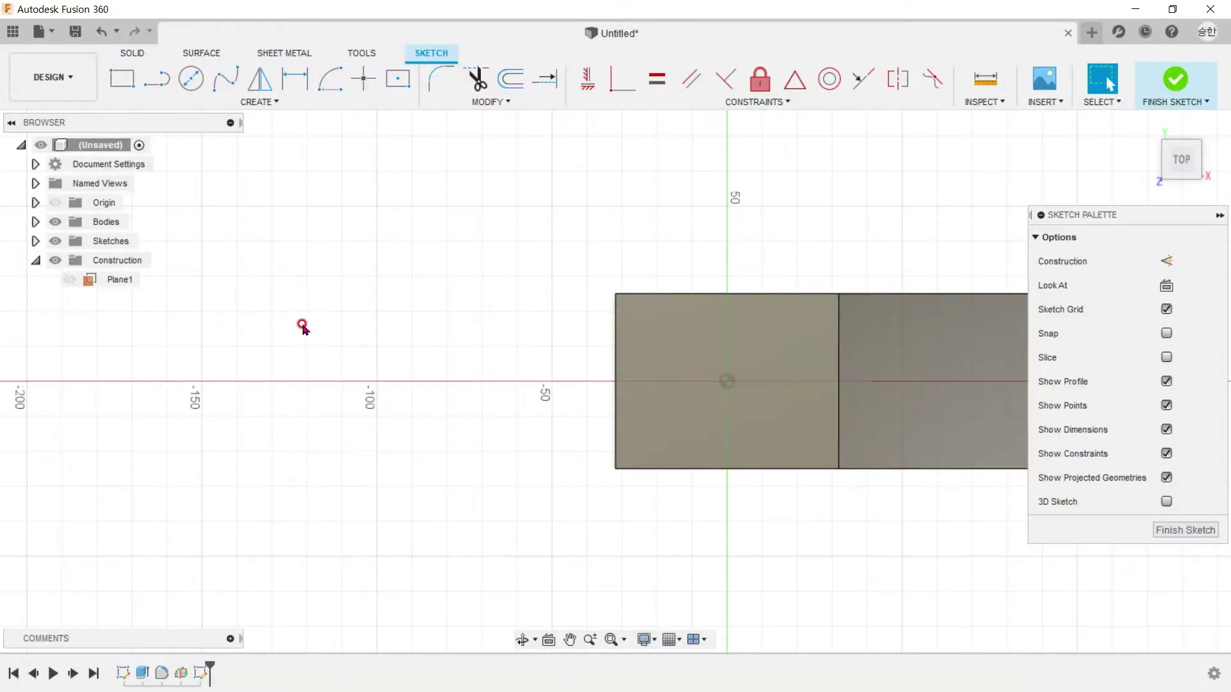
{"action": "key", "text": "alt+Tab"}
{"action": "key", "text": "alt+Tab"}
{"action": "left_click", "coordinate": [192, 80]}
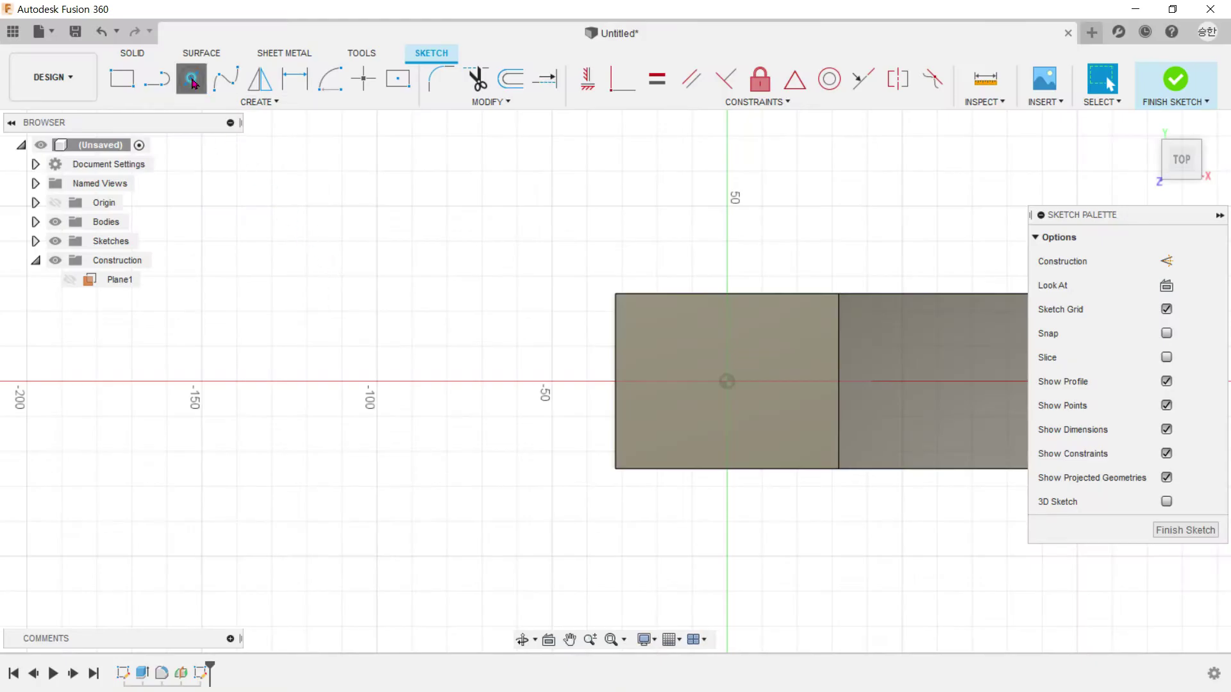
{"action": "left_click", "coordinate": [615, 382]}
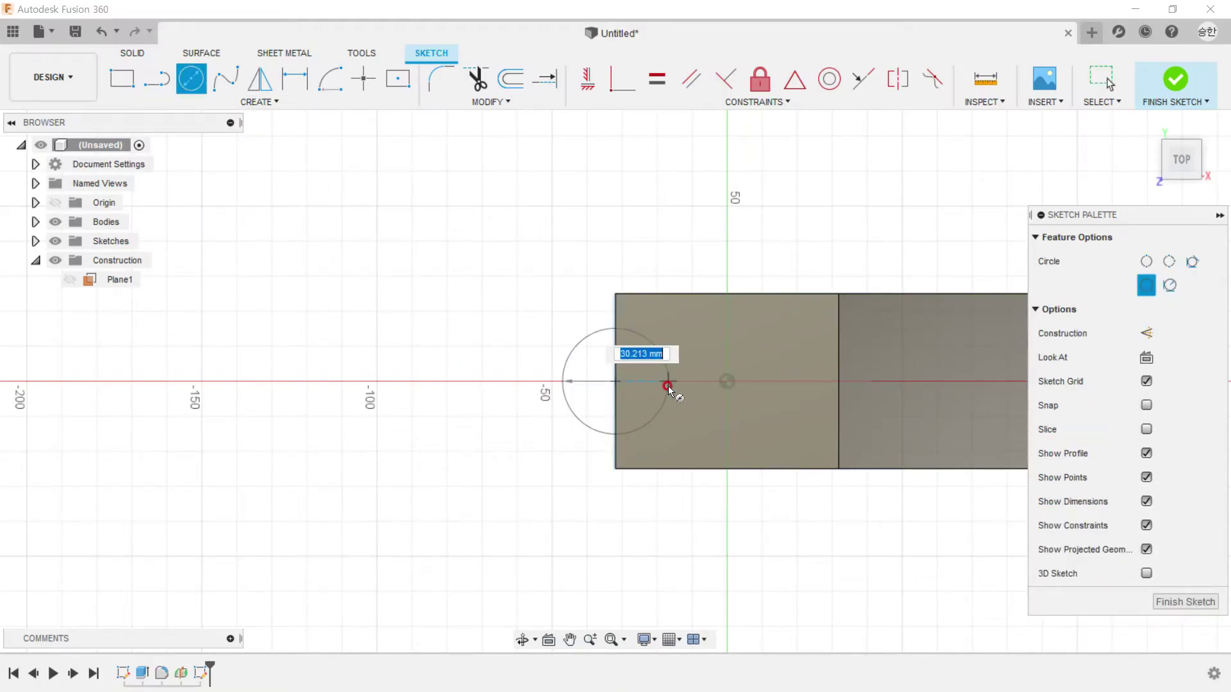
{"action": "type", "text": "70"}
{"action": "key", "text": "Return"}
{"action": "key", "text": "Escape"}
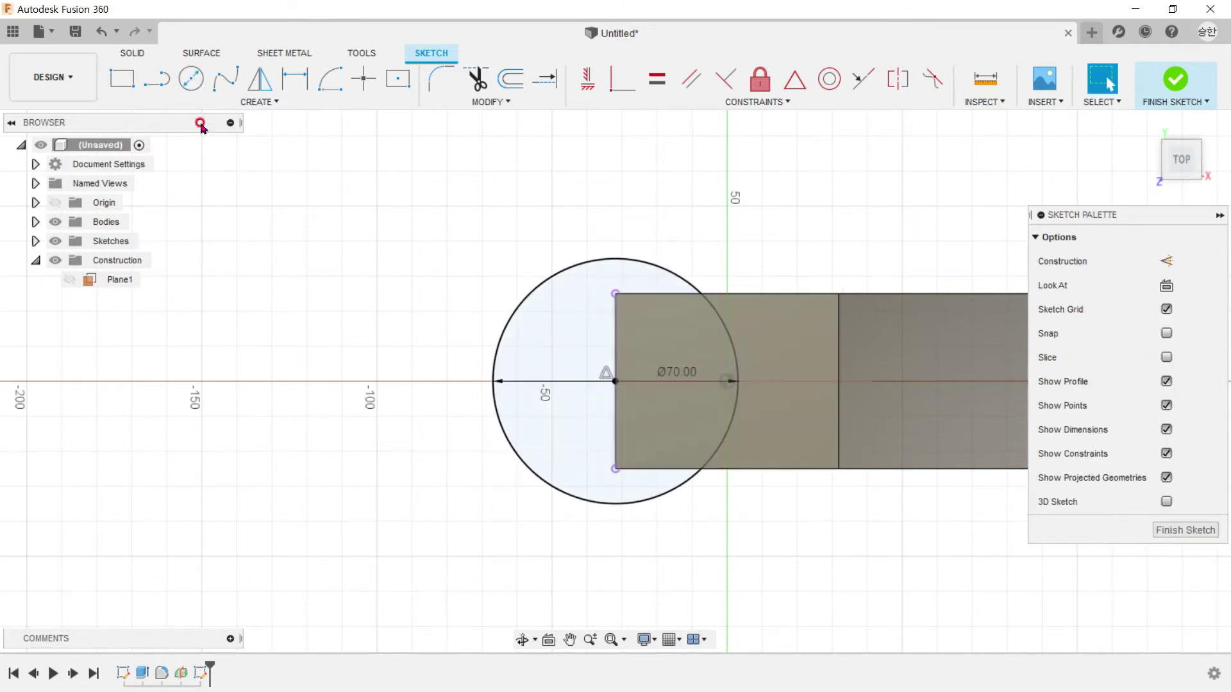
- Place an inscribed hexagon centred on the circle's centre
{"action": "left_click", "coordinate": [216, 104]}
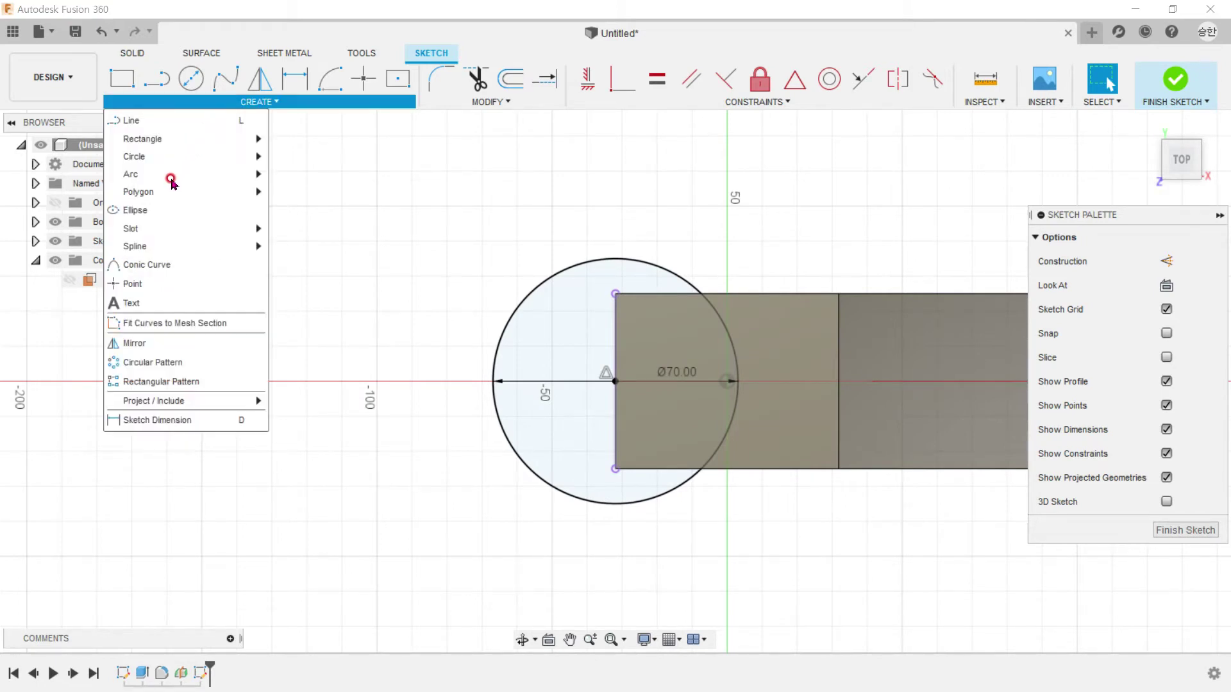
{"action": "mouse_move", "coordinate": [183, 192]}
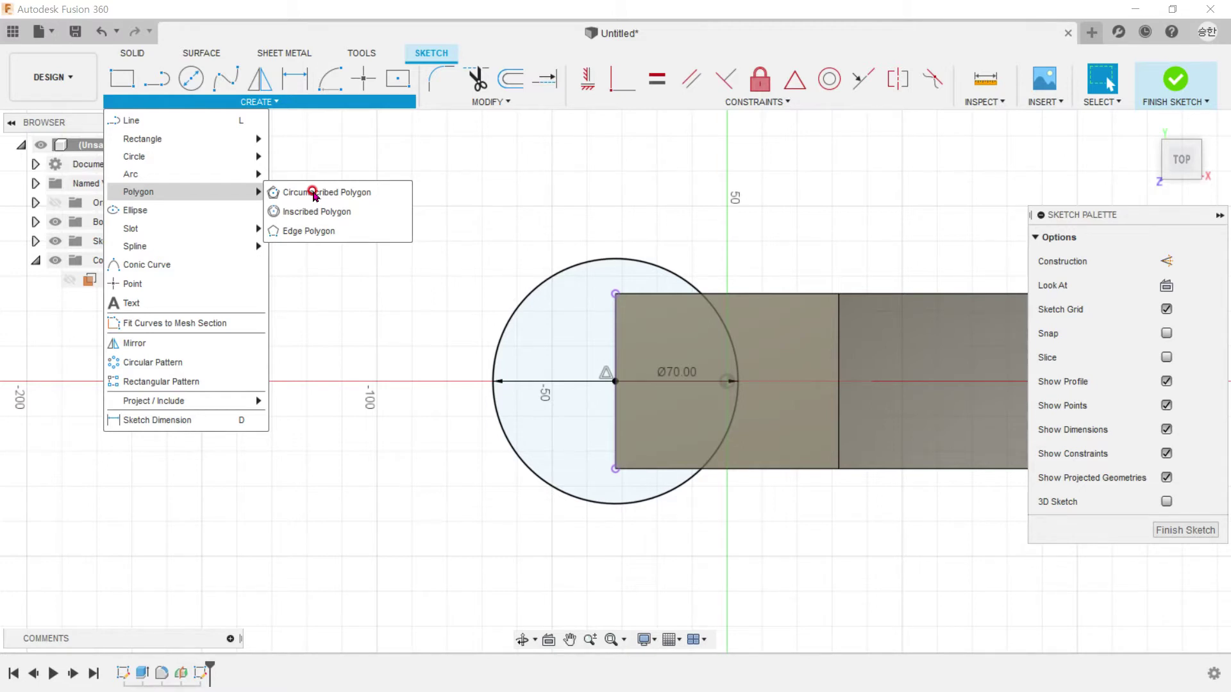
{"action": "left_click", "coordinate": [306, 213]}
{"action": "key", "text": "alt+Tab"}
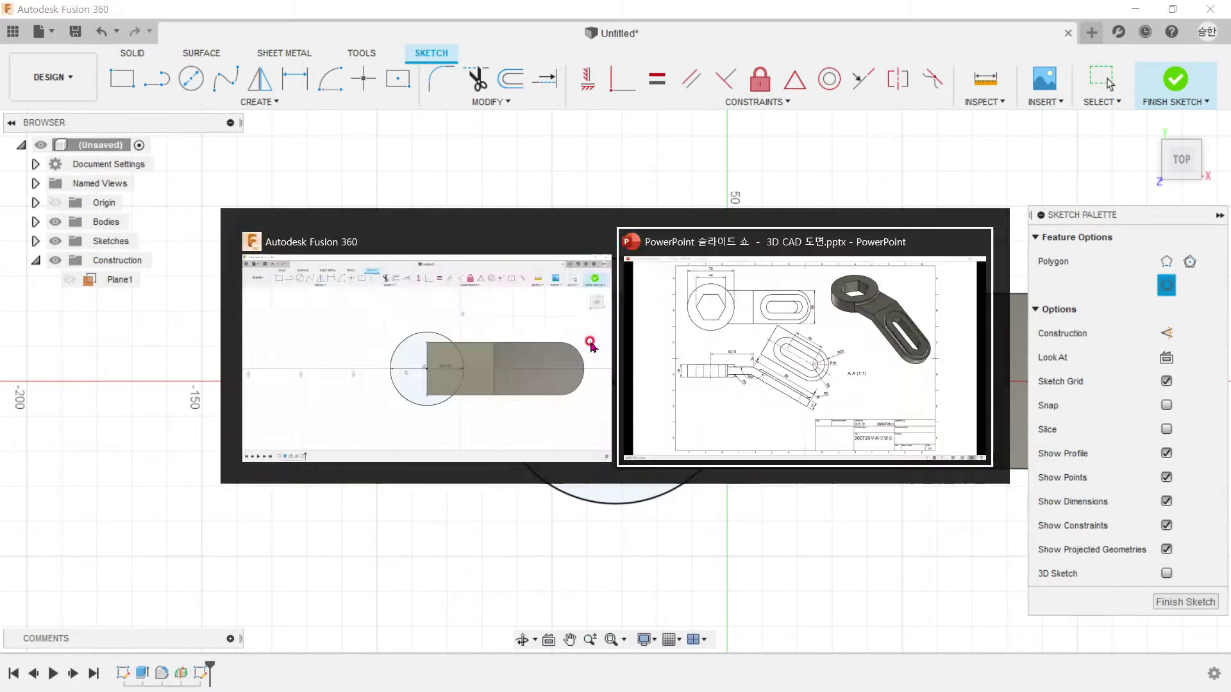
{"action": "key", "text": "alt+Tab"}
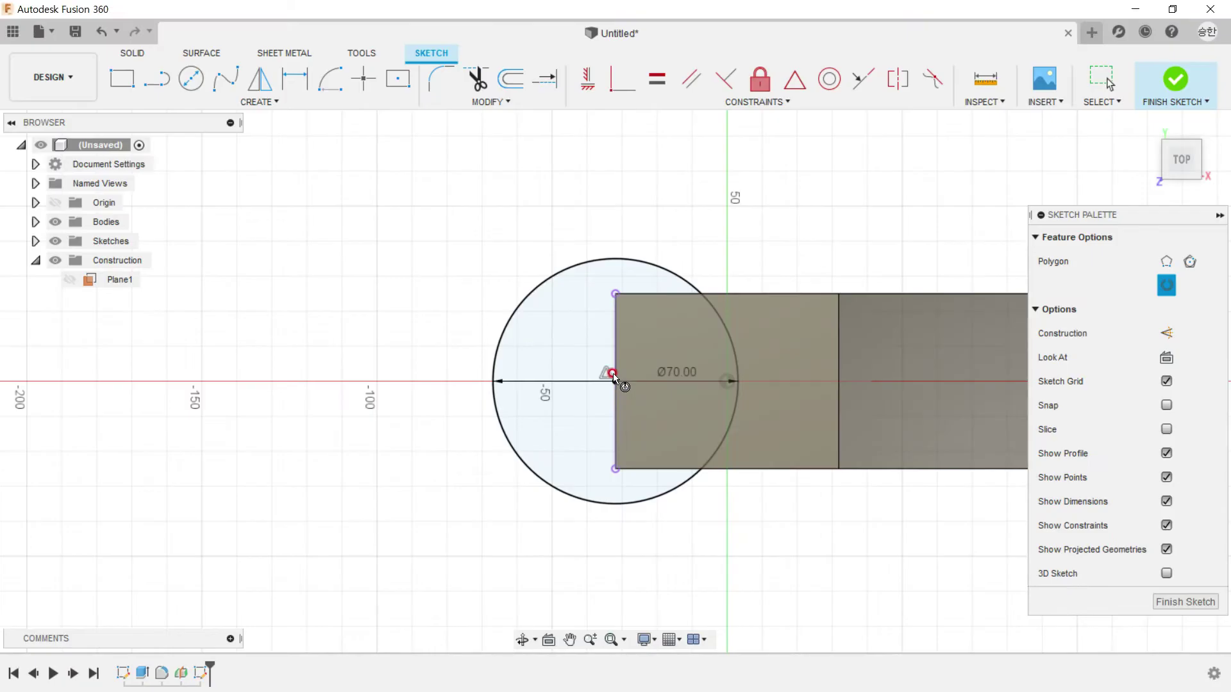
{"action": "left_click", "coordinate": [616, 380]}
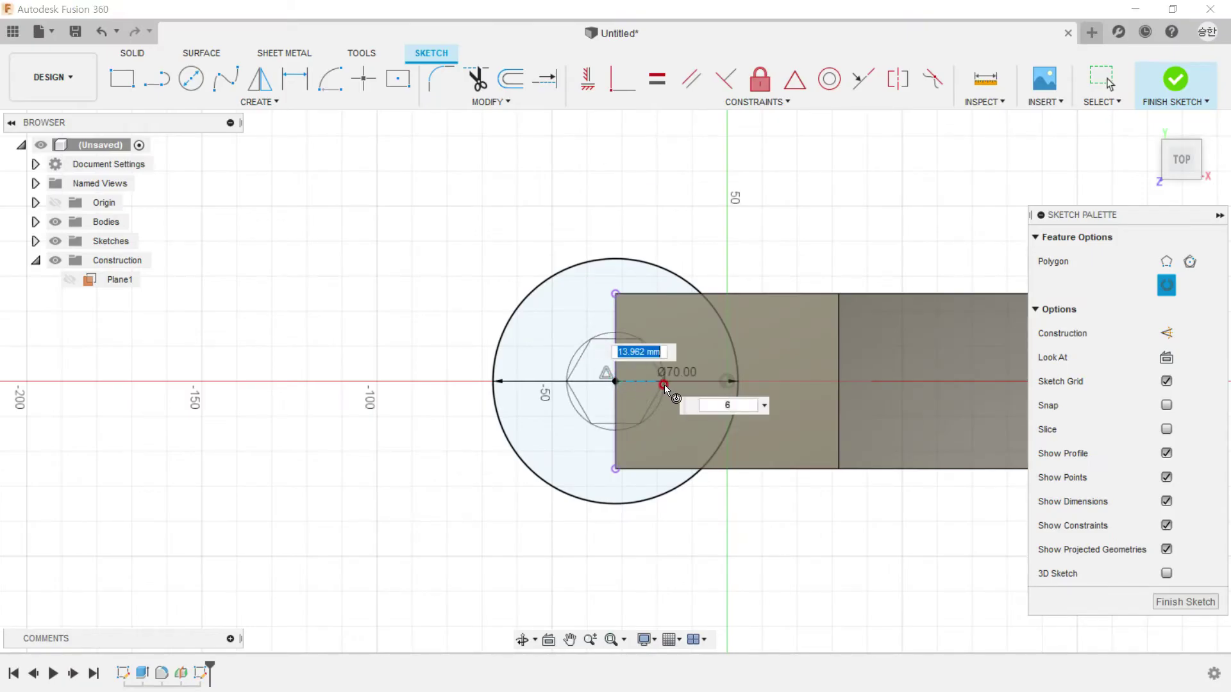
{"action": "left_click", "coordinate": [672, 384]}
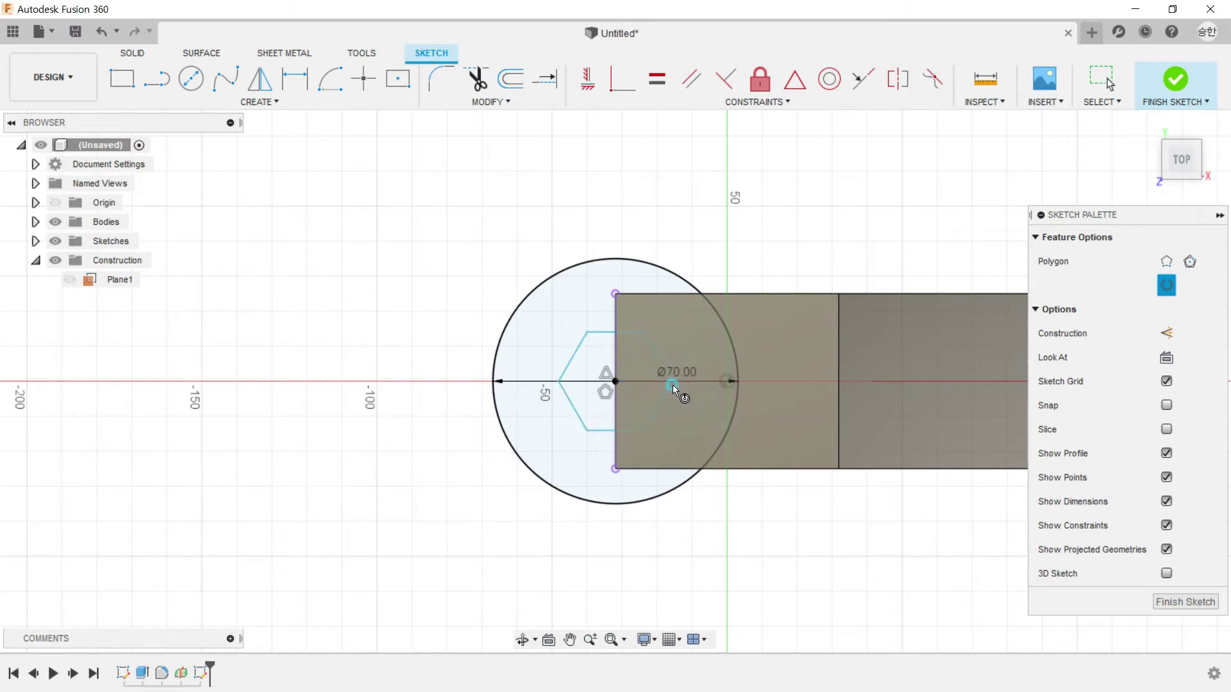
- Level the hexagon horizontally, dimension it 44 mm corner to corner, and finish the sketch
{"action": "left_click", "coordinate": [587, 78]}
{"action": "left_click", "coordinate": [614, 384]}
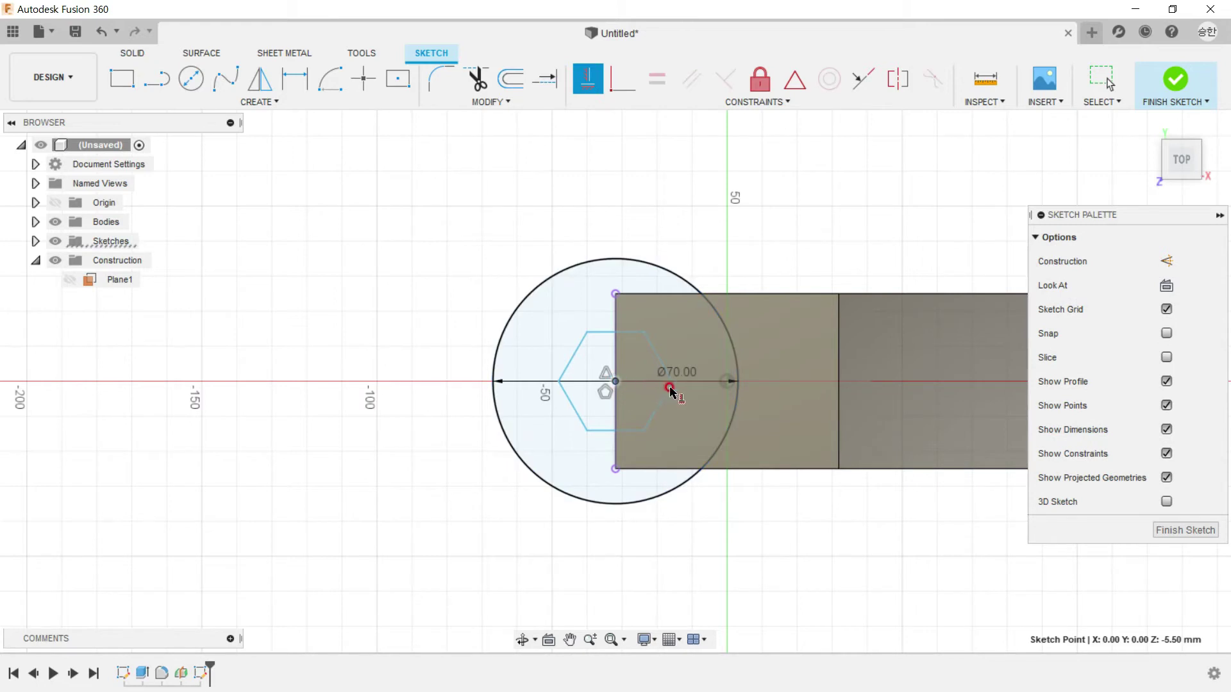
{"action": "left_click", "coordinate": [671, 382]}
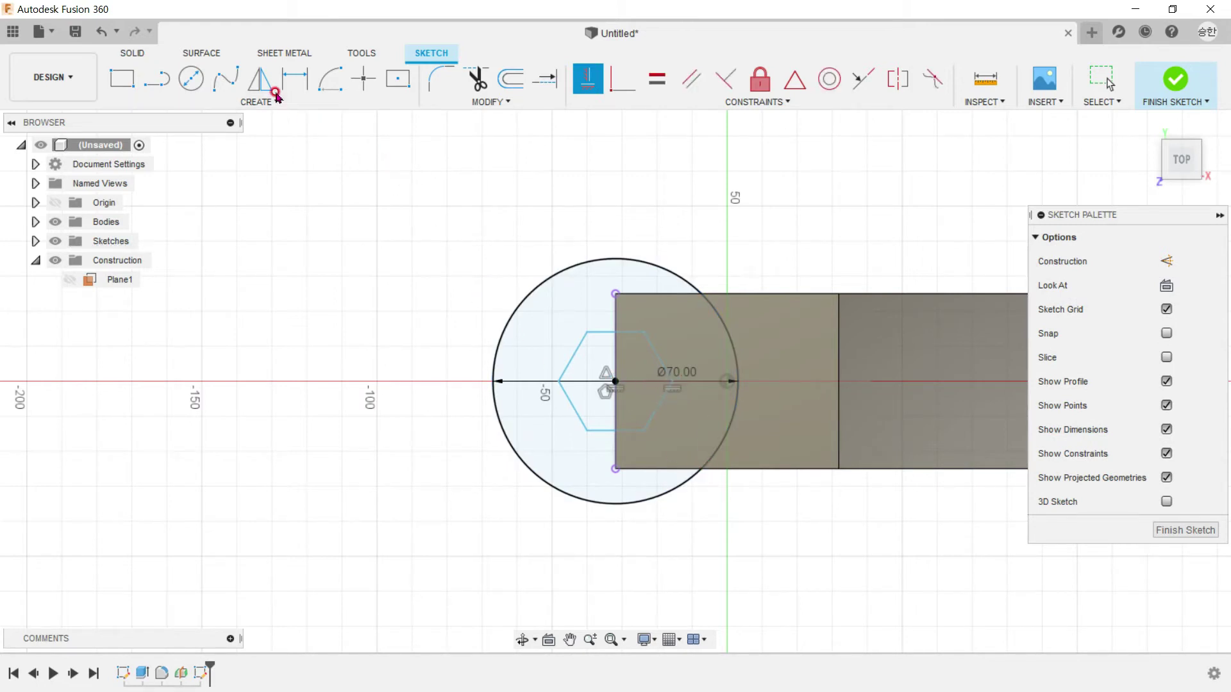
{"action": "left_click", "coordinate": [294, 78]}
{"action": "left_click", "coordinate": [558, 382]}
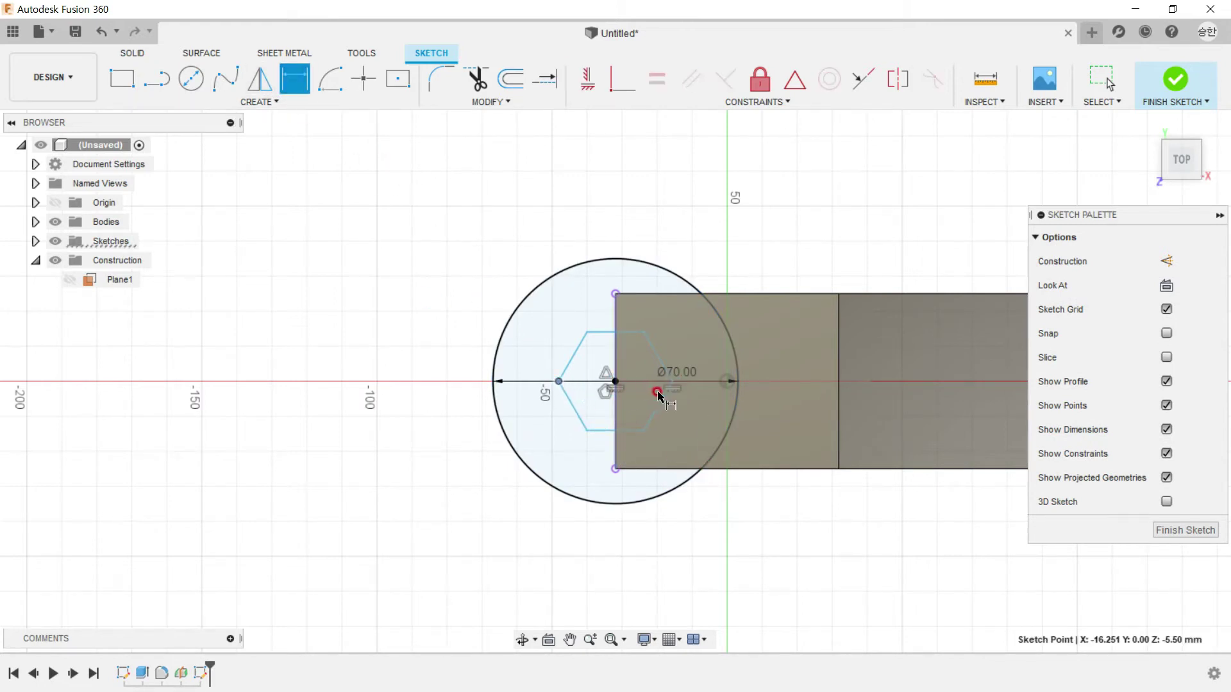
{"action": "left_click", "coordinate": [671, 381]}
{"action": "left_click", "coordinate": [595, 202]}
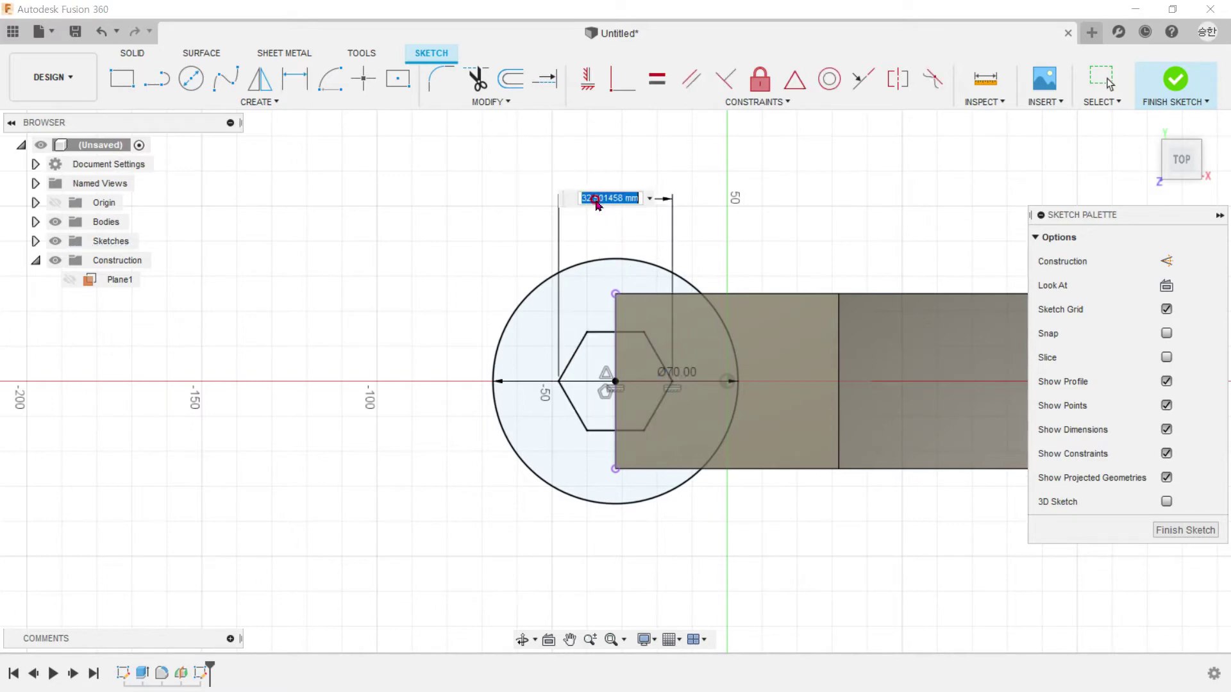
{"action": "type", "text": "44"}
{"action": "key", "text": "Return"}
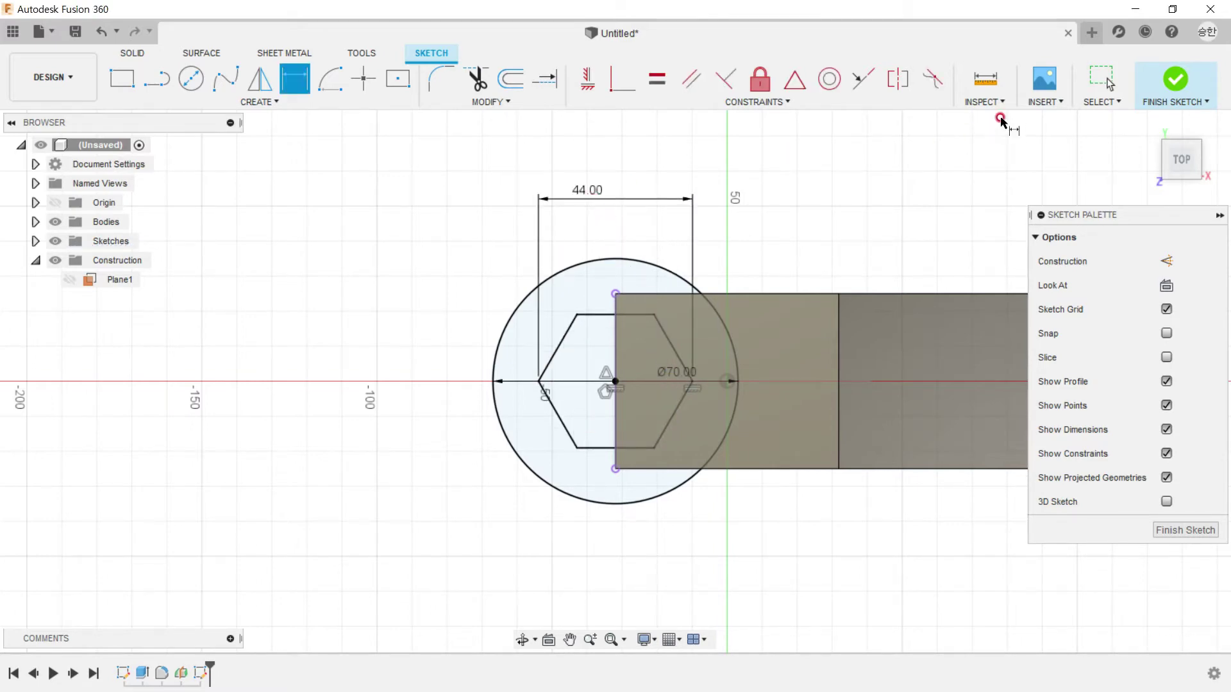
{"action": "left_click", "coordinate": [1175, 80]}
{"action": "key", "text": "alt+Tab"}
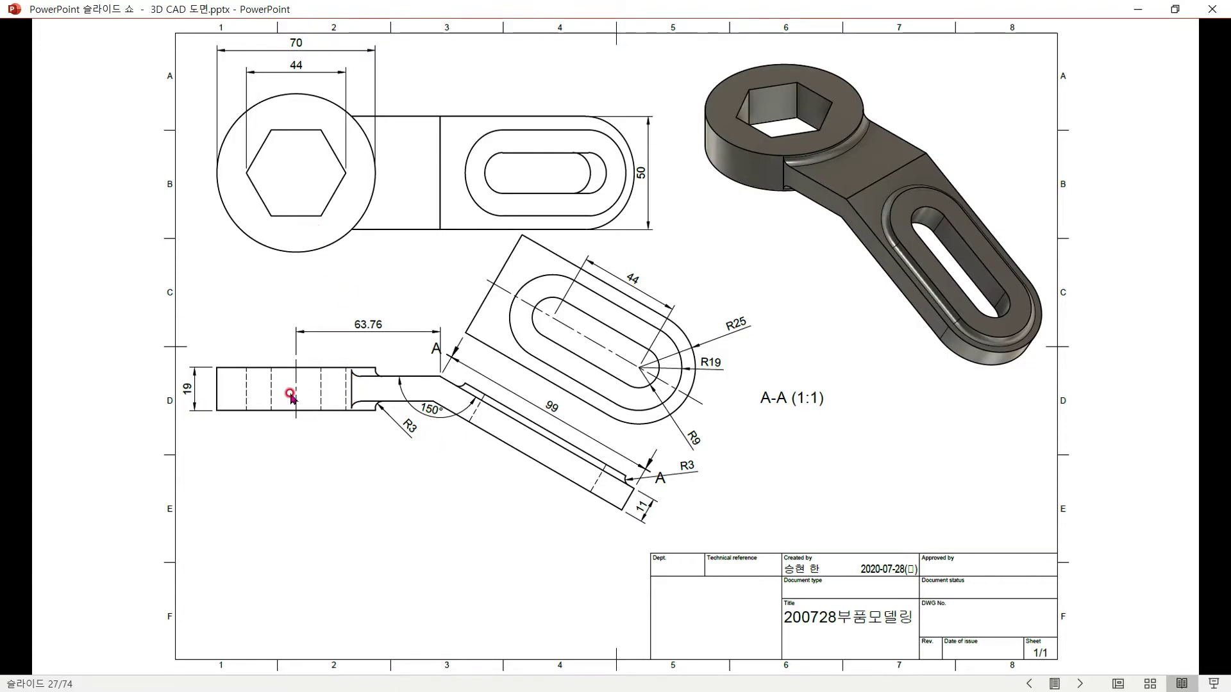
{"action": "key", "text": "alt+Tab"}
- Extrude the circle profiles 19 mm symmetrically, joined to the plate as a round boss
{"action": "left_click", "coordinate": [157, 78]}
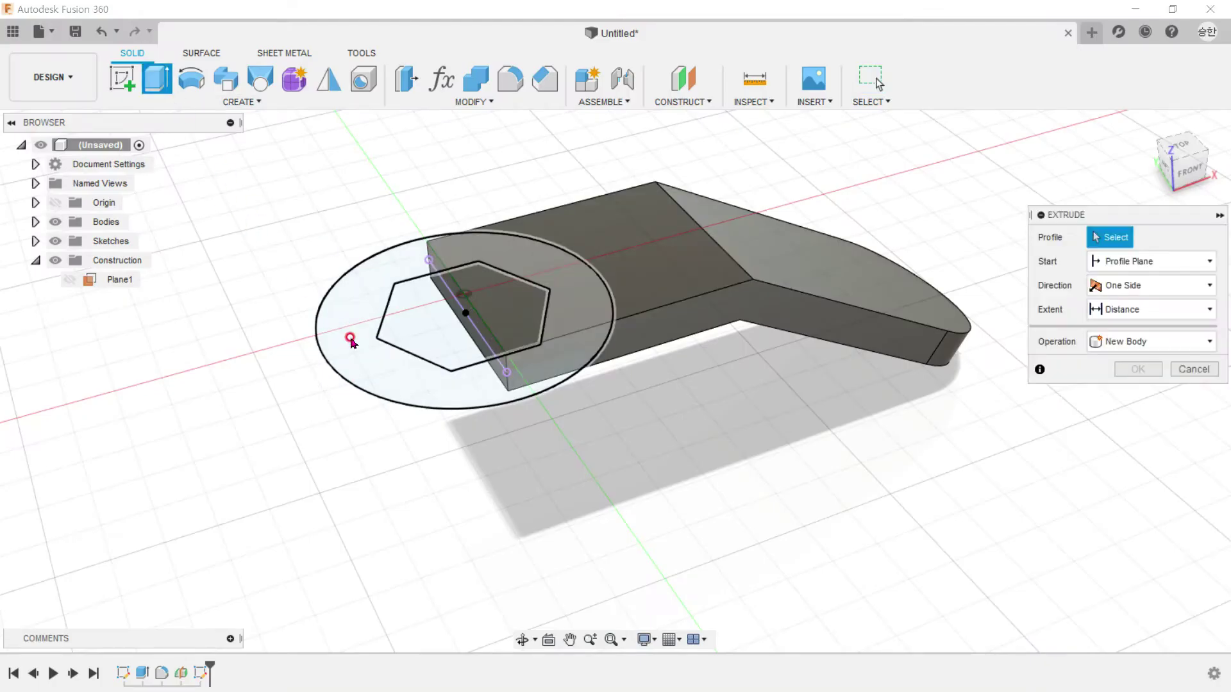
{"action": "left_click", "coordinate": [401, 333]}
{"action": "type", "text": "5.5"}
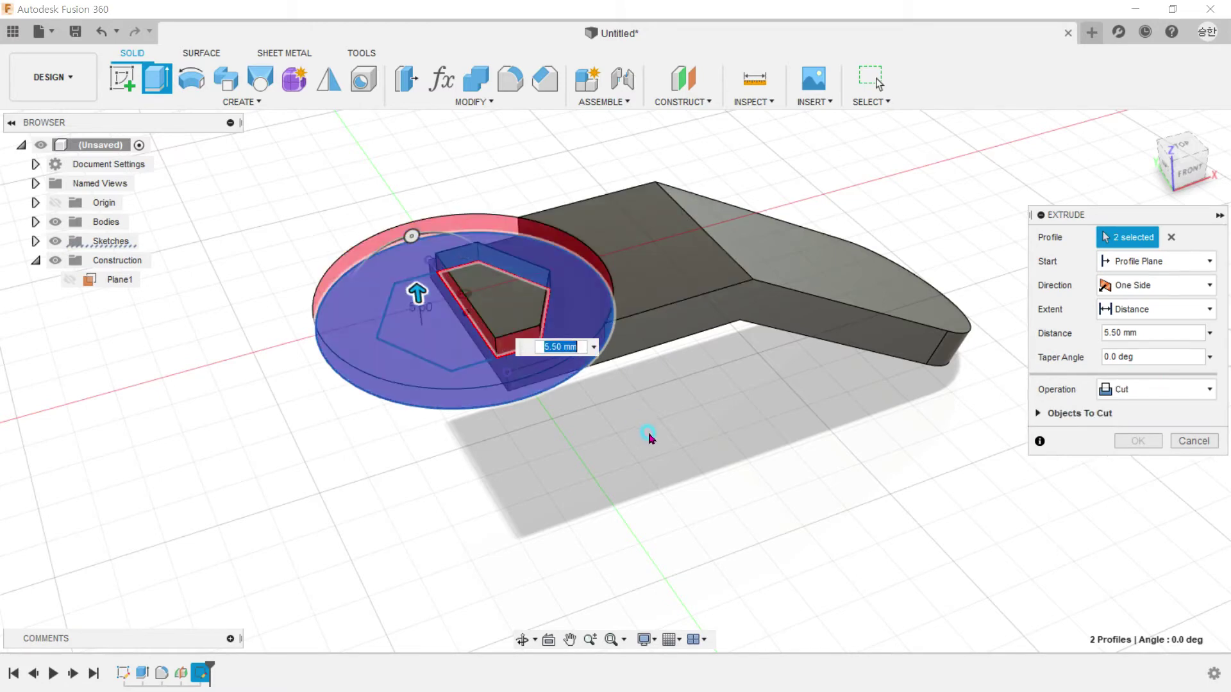
{"action": "left_click", "coordinate": [526, 321]}
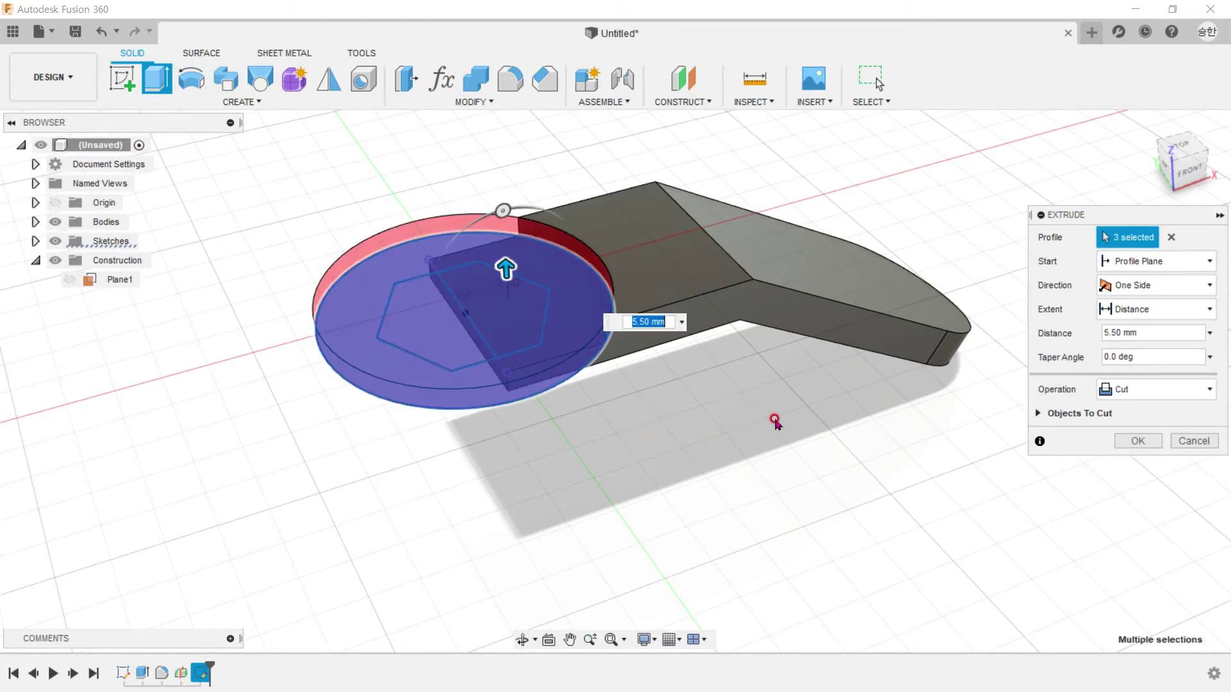
{"action": "left_click", "coordinate": [1145, 392]}
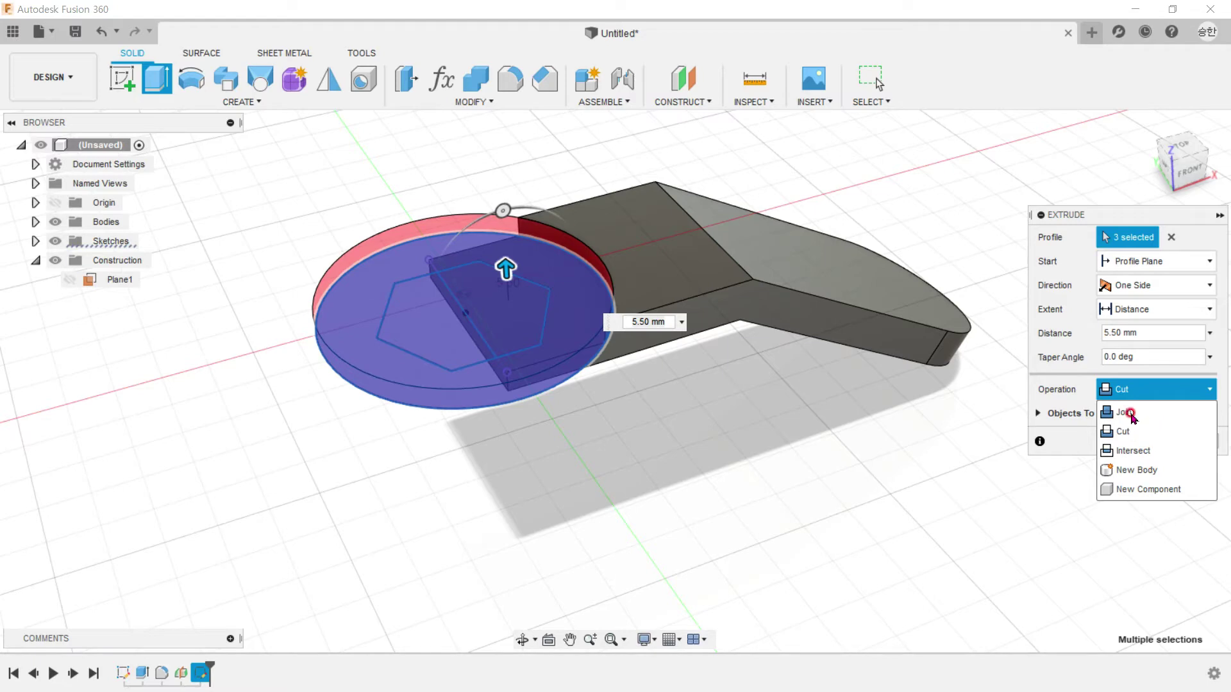
{"action": "left_click", "coordinate": [1129, 413]}
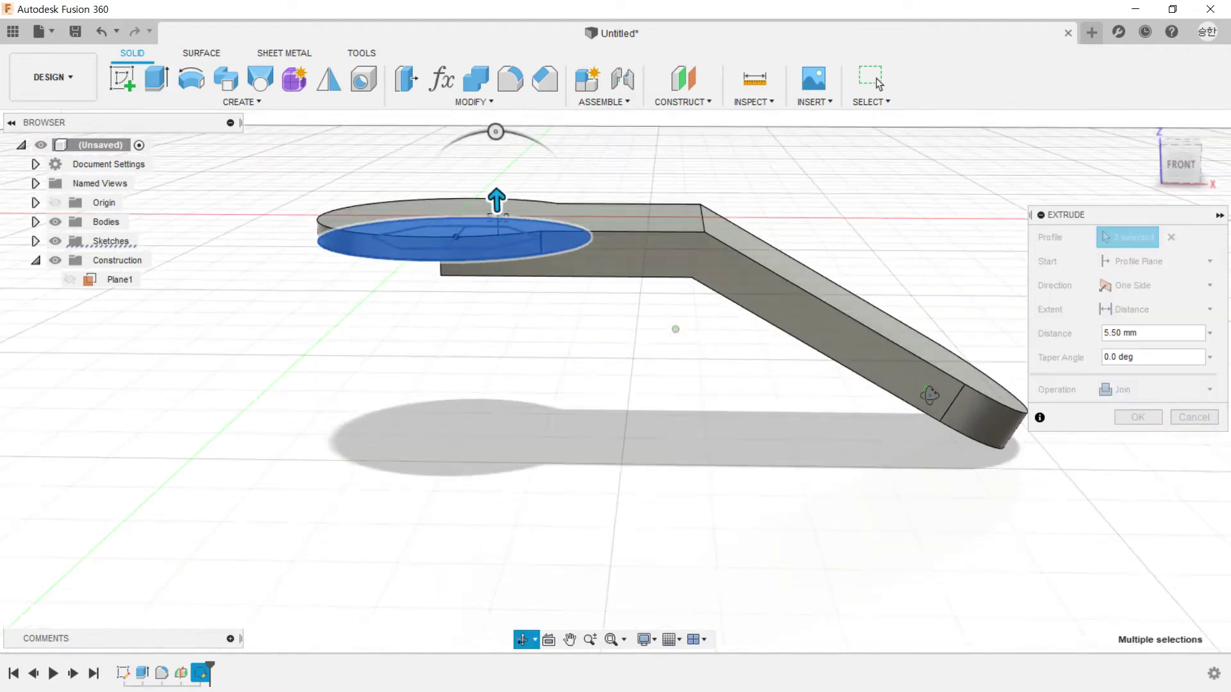
{"action": "left_click", "coordinate": [1147, 285]}
{"action": "left_click", "coordinate": [1148, 347]}
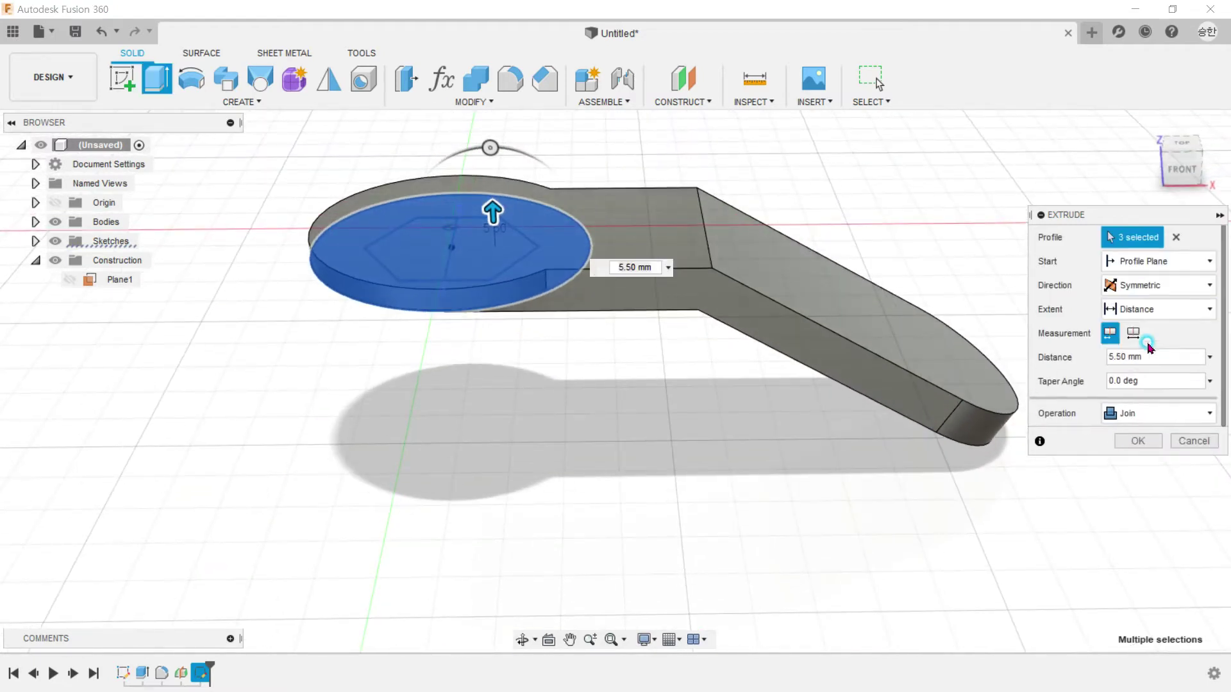
{"action": "double_click", "coordinate": [1128, 358]}
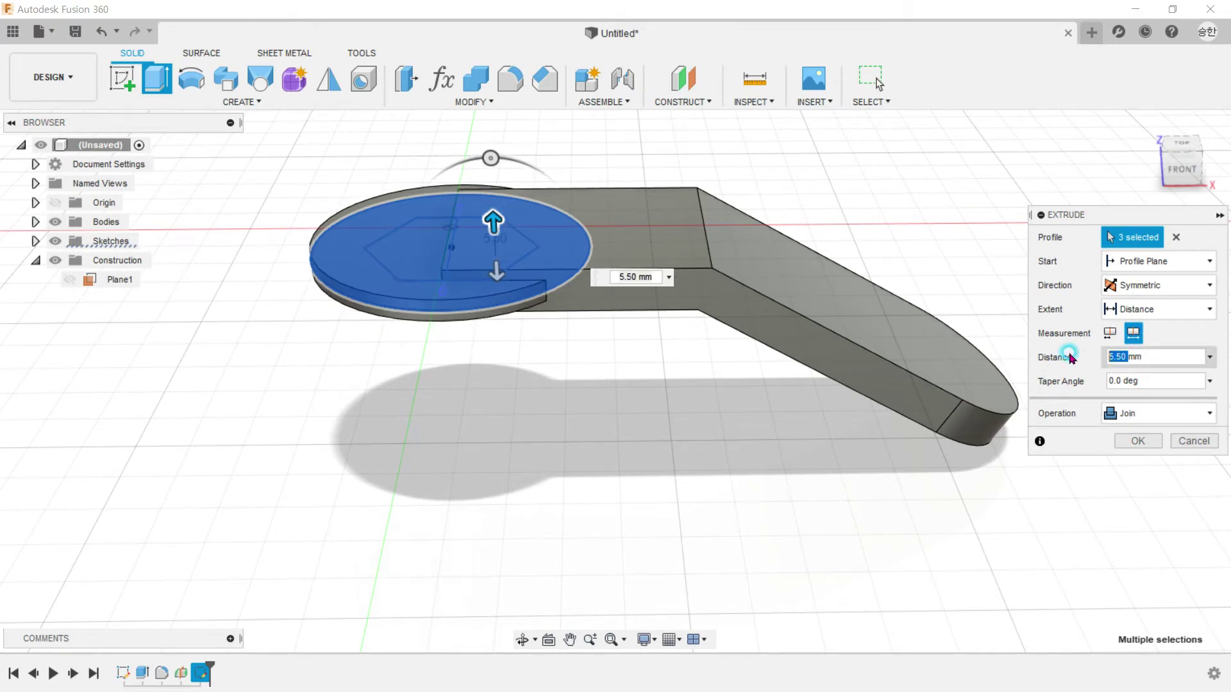
{"action": "type", "text": "19"}
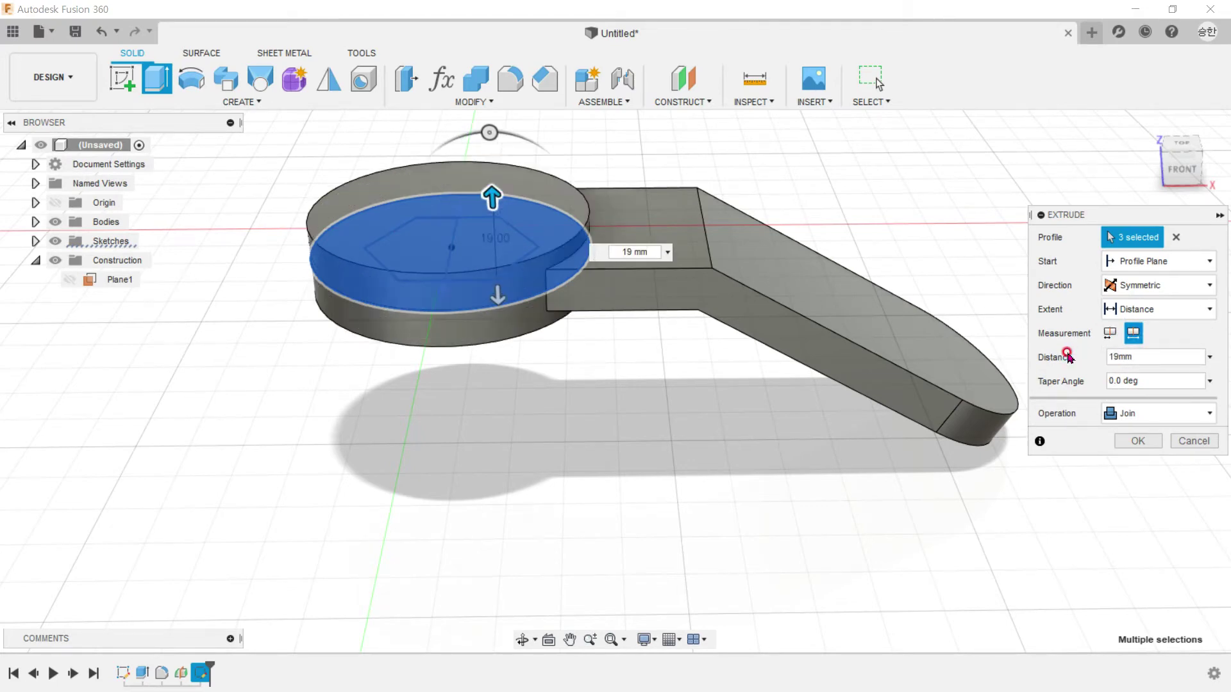
{"action": "left_click", "coordinate": [1157, 442]}
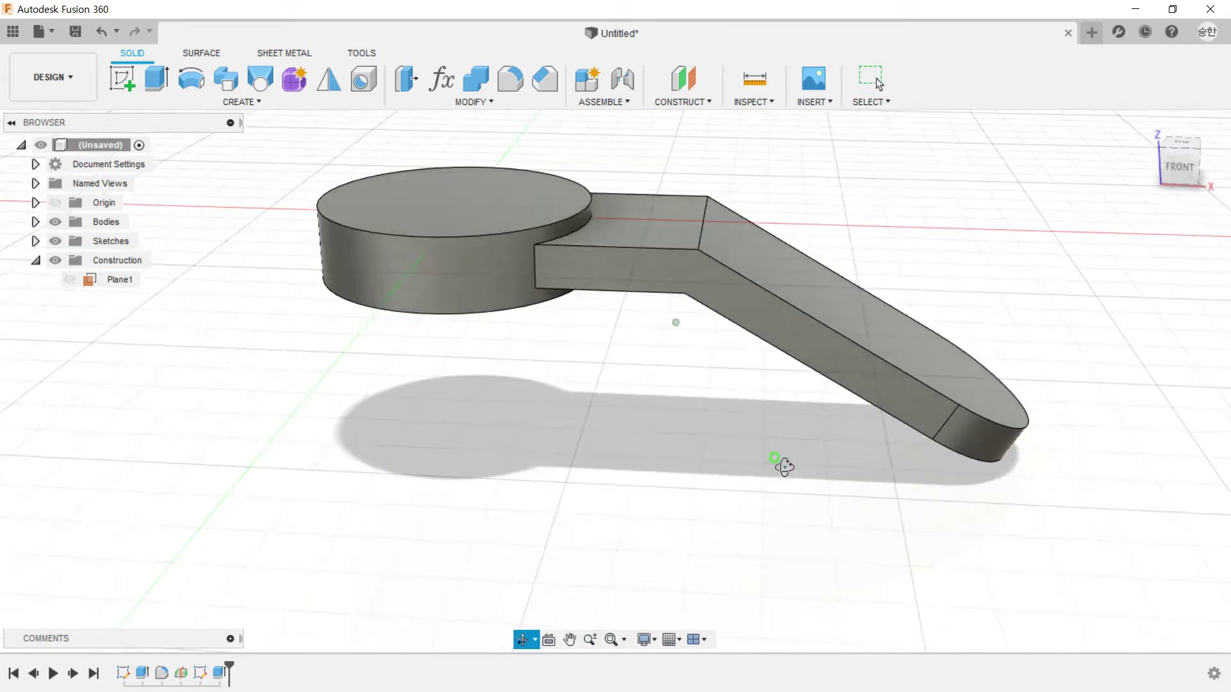
- Show the hexagon sketch and select its profiles for a new extrusion
{"action": "left_click", "coordinate": [36, 241]}
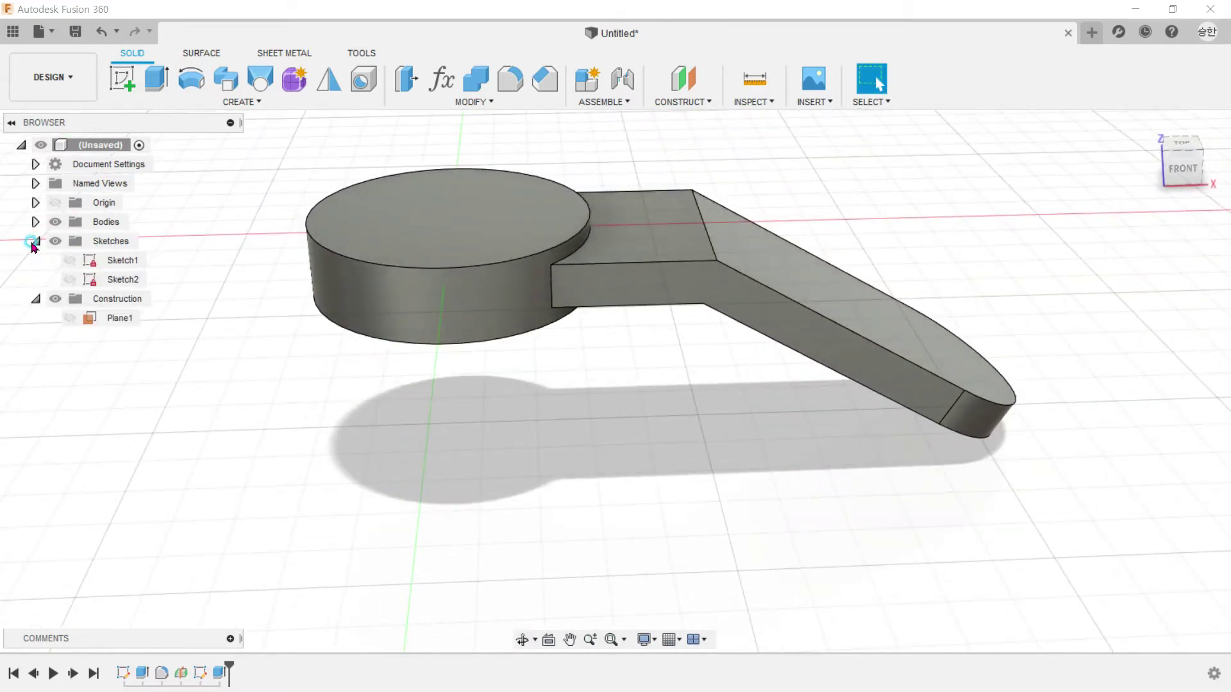
{"action": "left_click", "coordinate": [69, 279]}
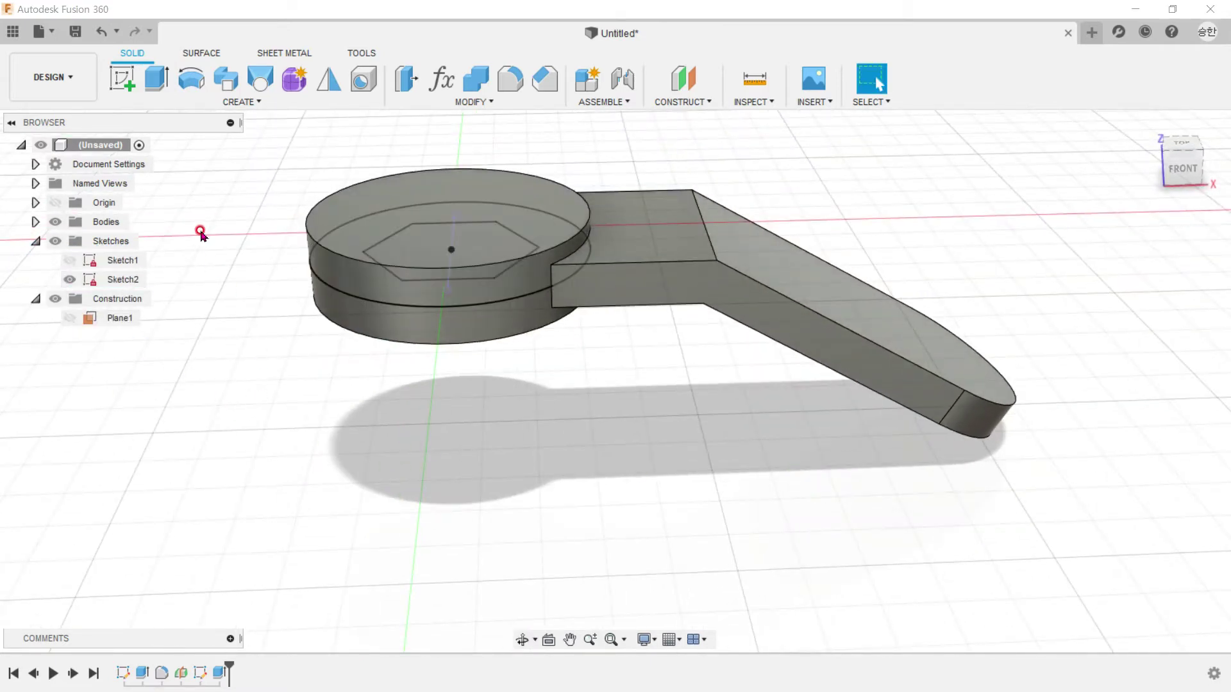
{"action": "left_click", "coordinate": [156, 78]}
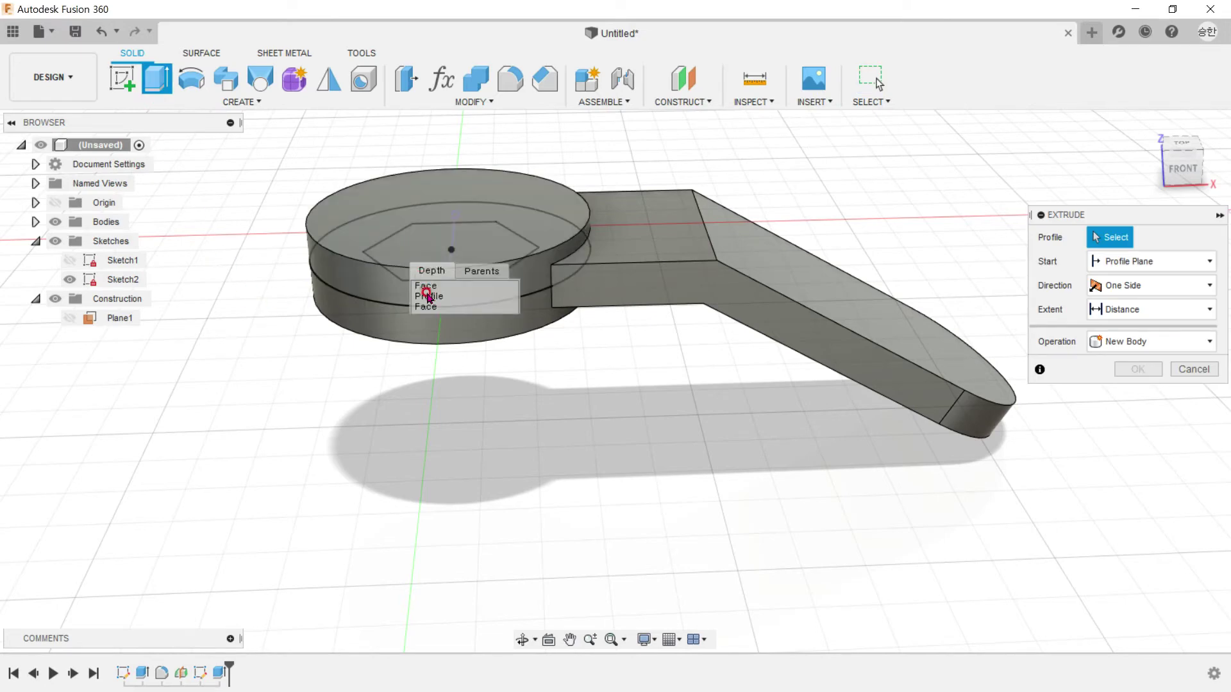
{"action": "left_click", "coordinate": [428, 299]}
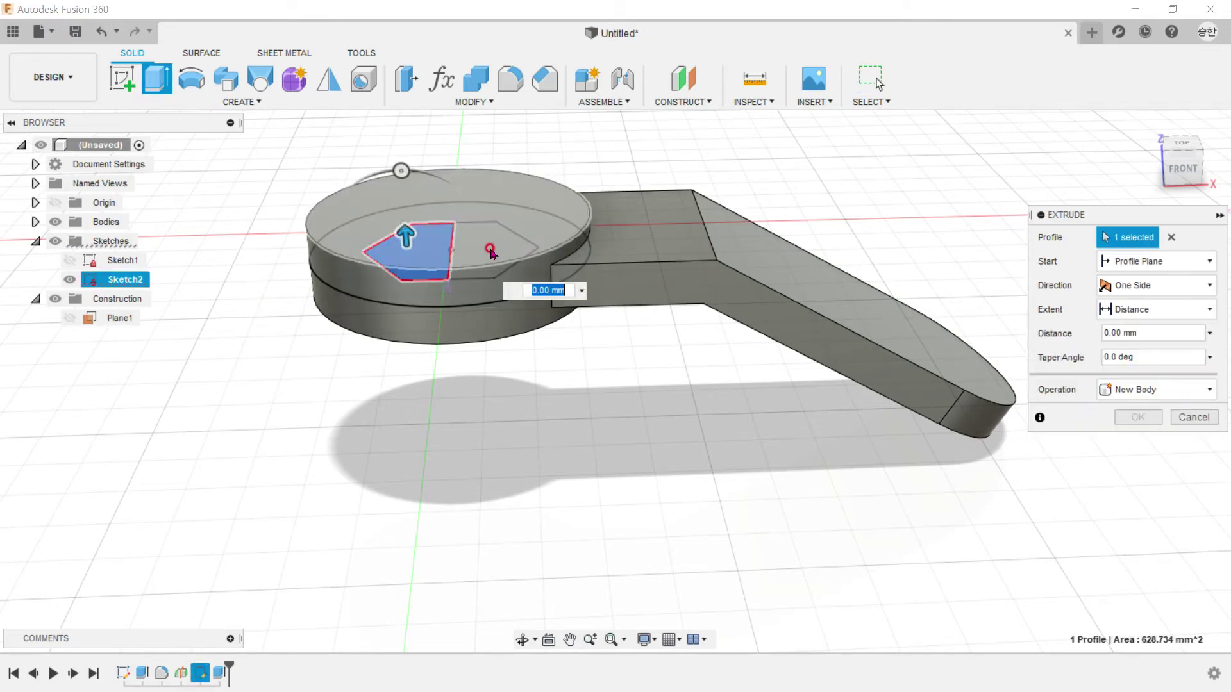
{"action": "left_click", "coordinate": [498, 285]}
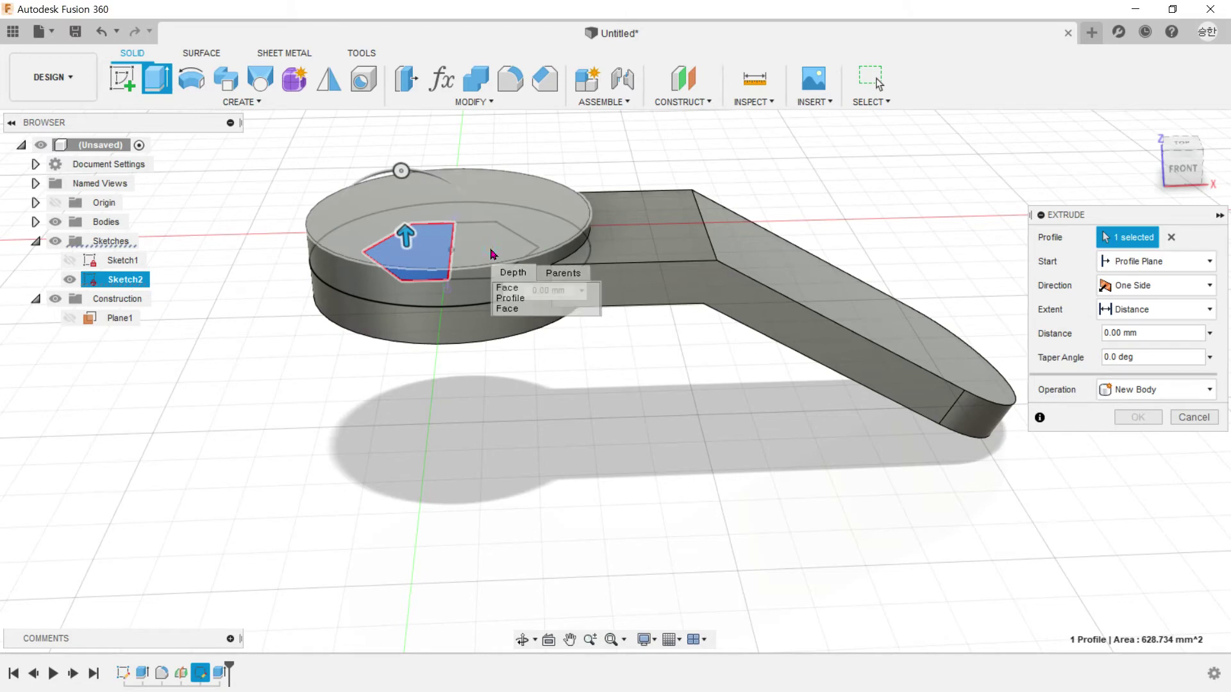
{"action": "left_click", "coordinate": [502, 300]}
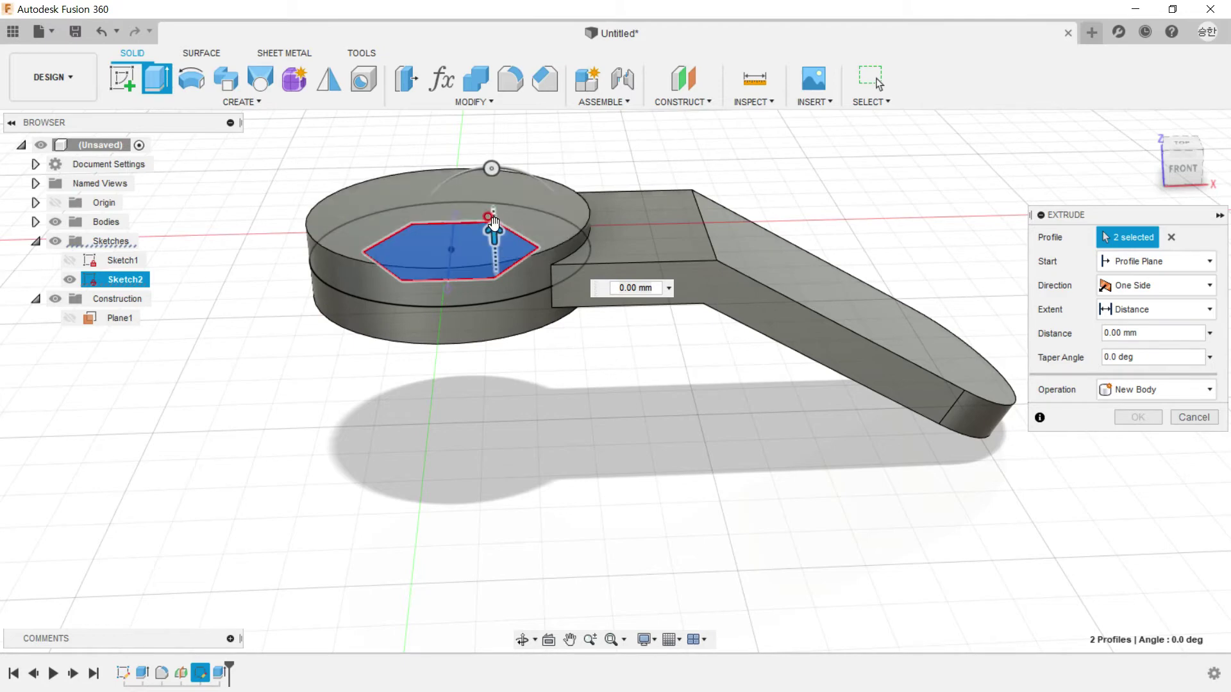
- Cut the hexagon 19 mm symmetrically through the boss
{"action": "left_click", "coordinate": [1143, 292]}
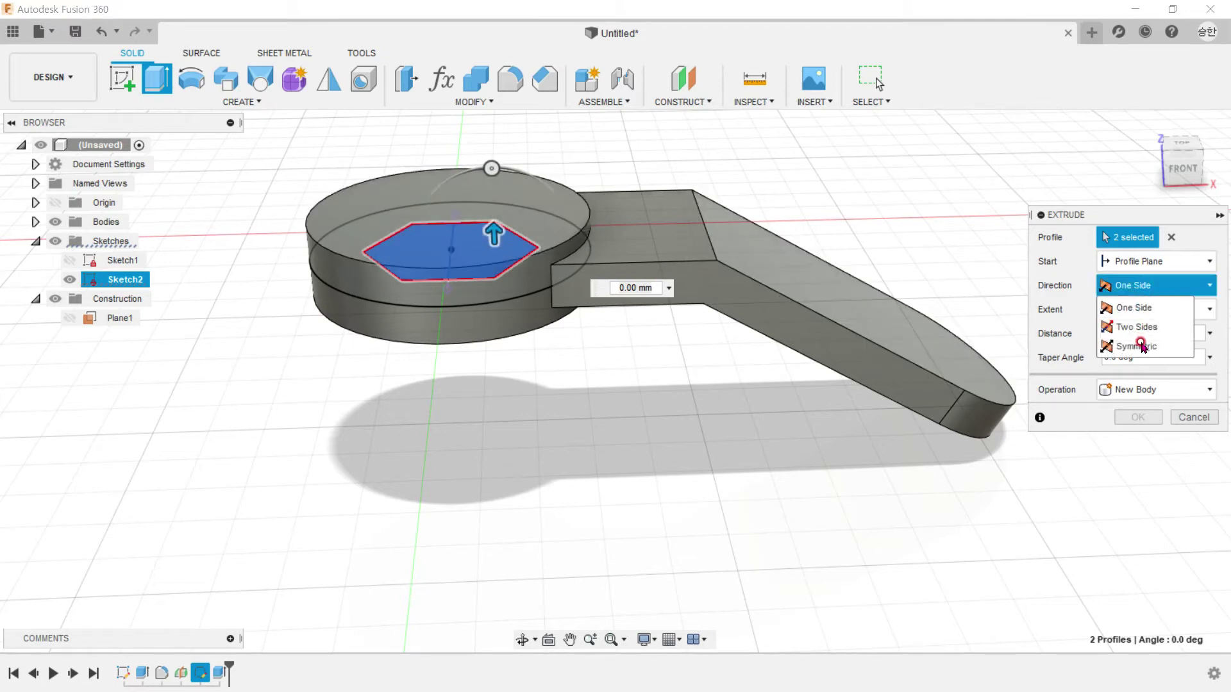
{"action": "left_click", "coordinate": [1141, 345]}
{"action": "left_click", "coordinate": [1121, 357]}
{"action": "type", "text": "19"}
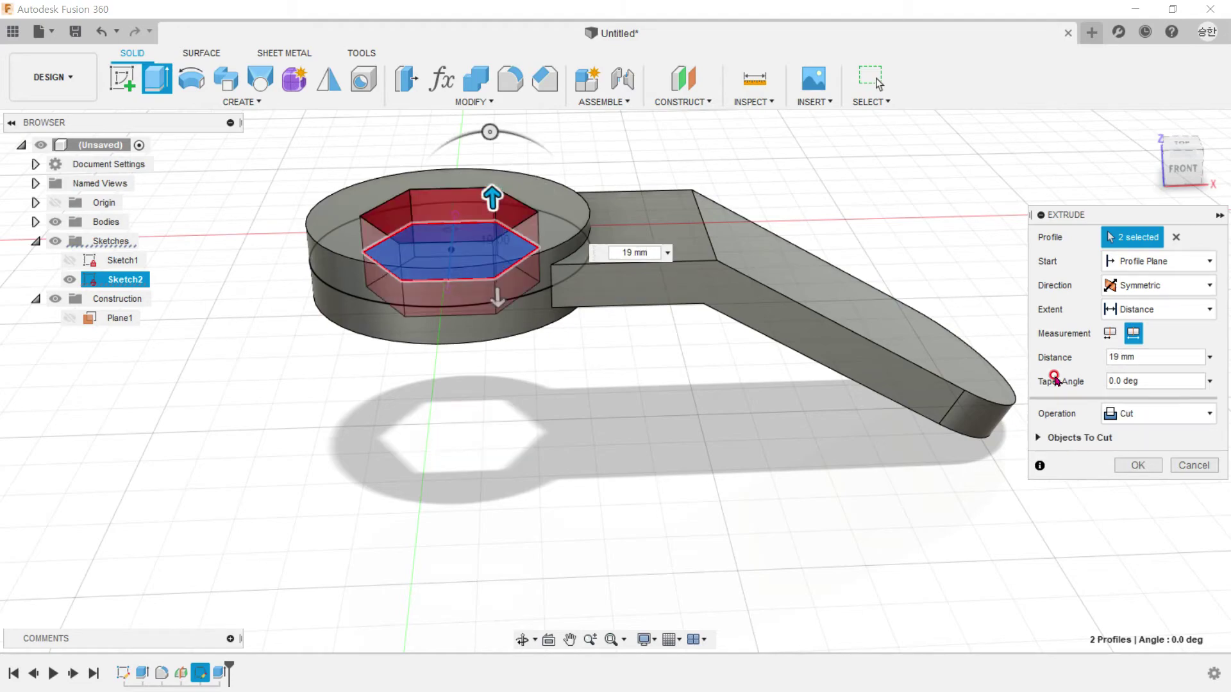
{"action": "left_click", "coordinate": [1136, 465]}
{"action": "middle_click_drag", "start_coordinate": [819, 432], "coordinate": [780, 445], "text": "shift"}
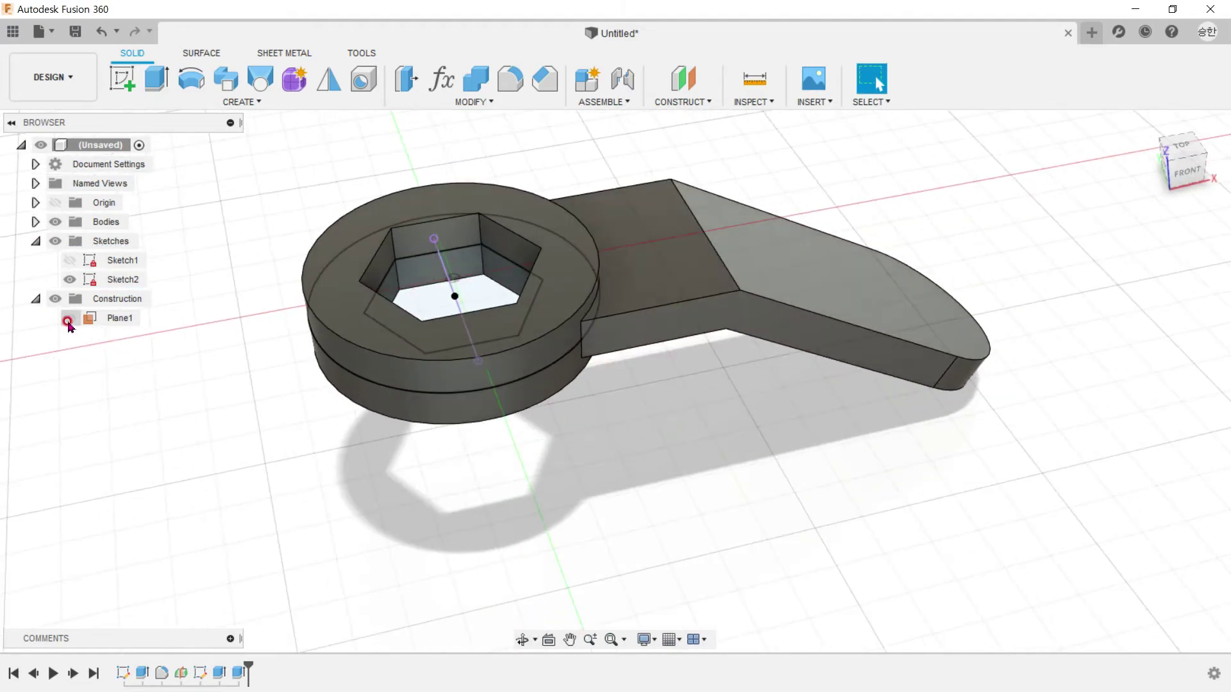
{"action": "left_click", "coordinate": [70, 281]}
{"action": "middle_click_drag", "start_coordinate": [275, 371], "coordinate": [272, 295], "text": "shift"}
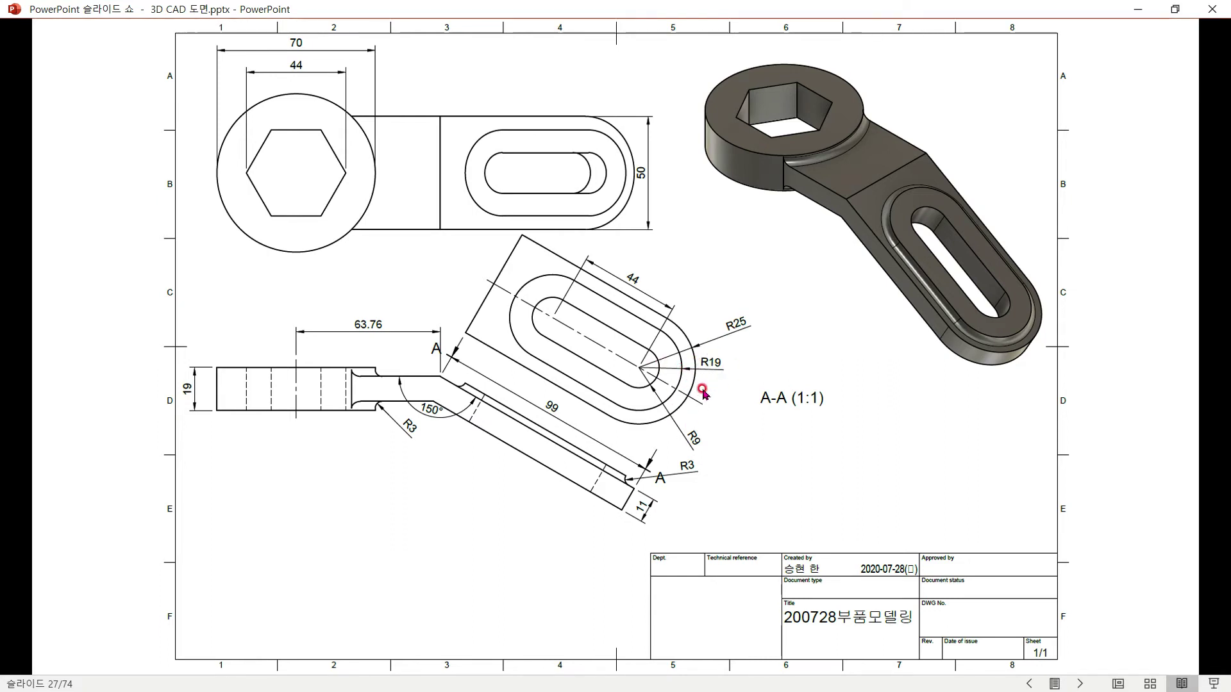
- Return to the Fusion 360 model after reviewing the slotted-end drawing
{"action": "key", "text": "alt+Tab"}
- Start a new sketch on the angled arm's top face
{"action": "middle_click_drag", "start_coordinate": [536, 297], "coordinate": [701, 321], "text": "shift"}
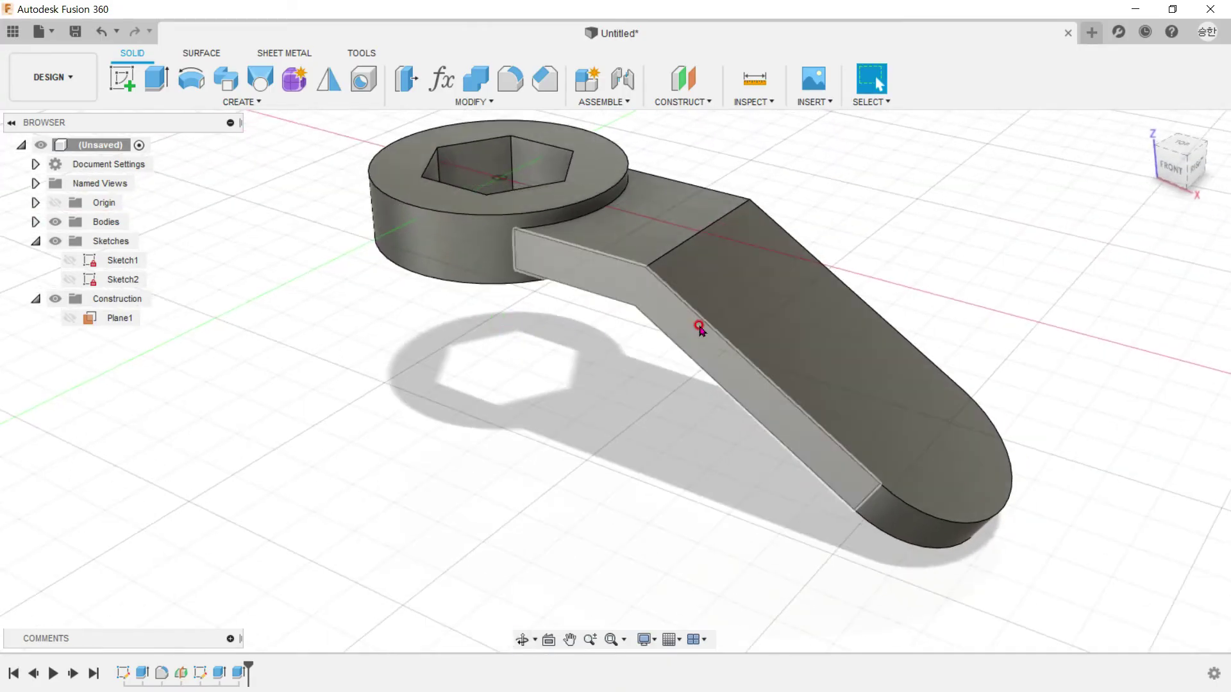
{"action": "left_click", "coordinate": [774, 314]}
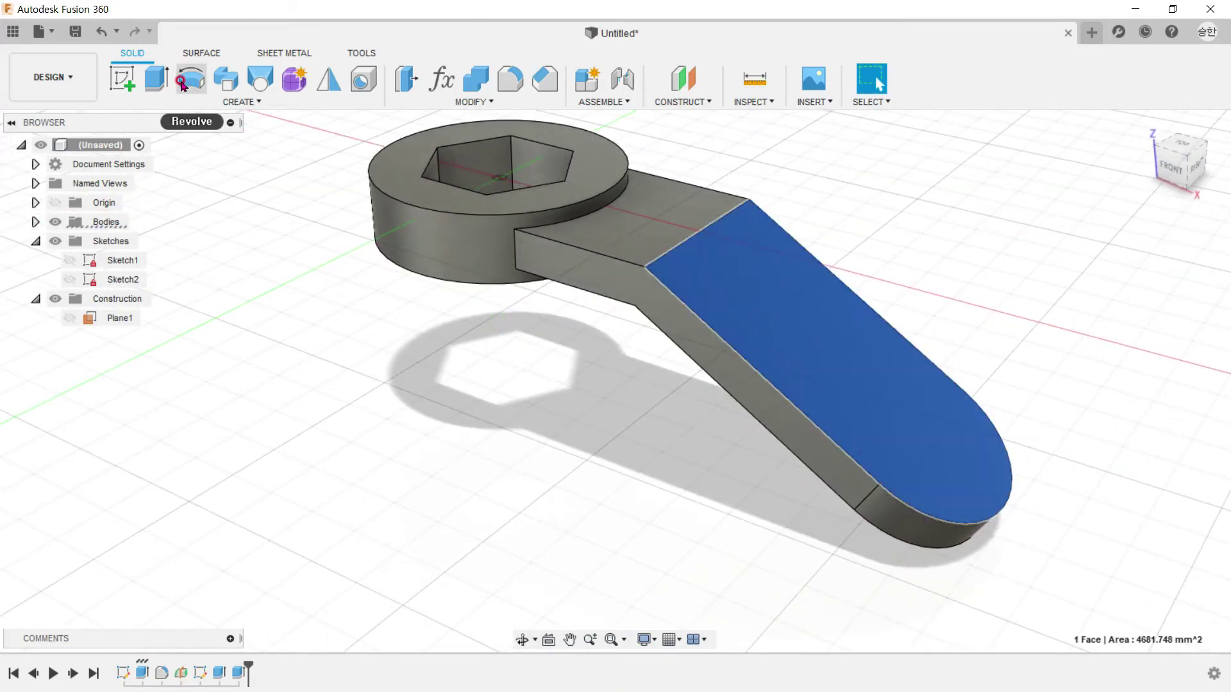
{"action": "left_click", "coordinate": [121, 78]}
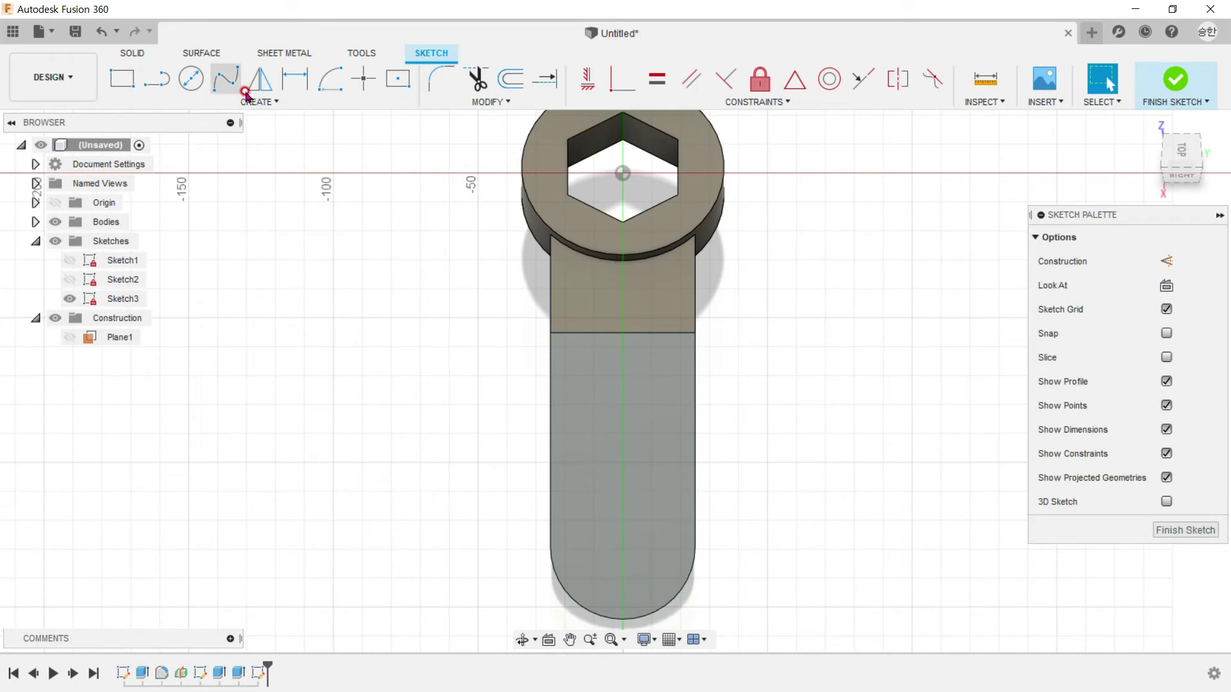
{"action": "left_click", "coordinate": [265, 102]}
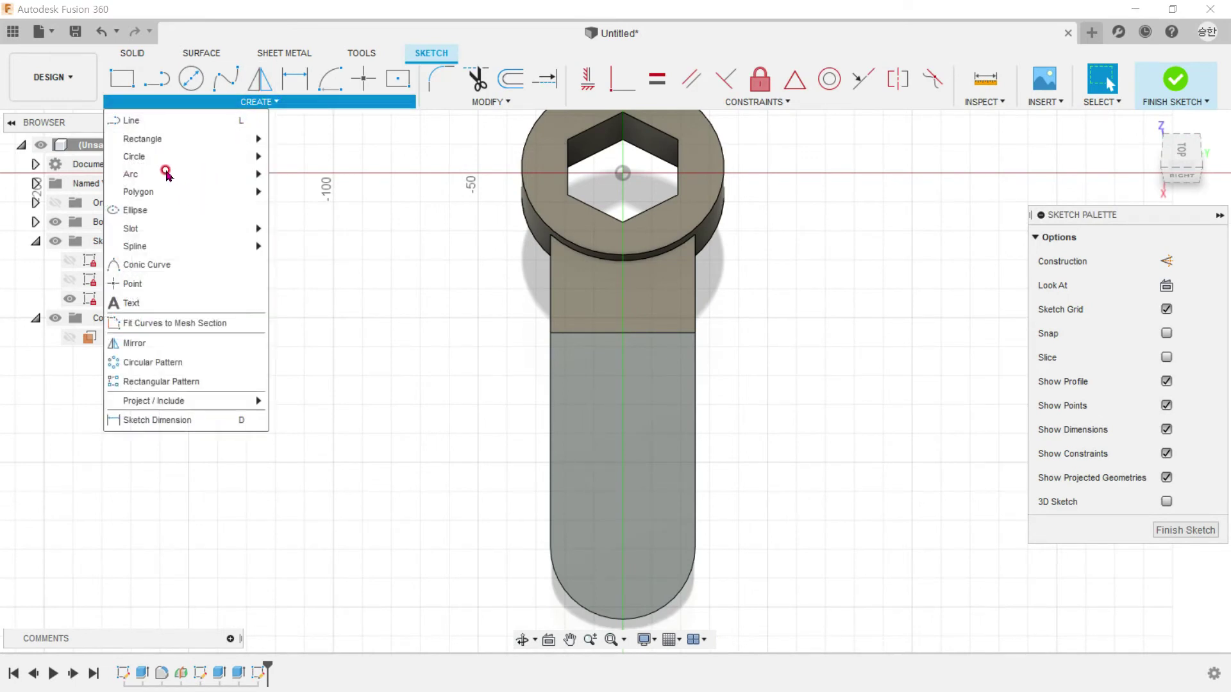
{"action": "mouse_move", "coordinate": [130, 229]}
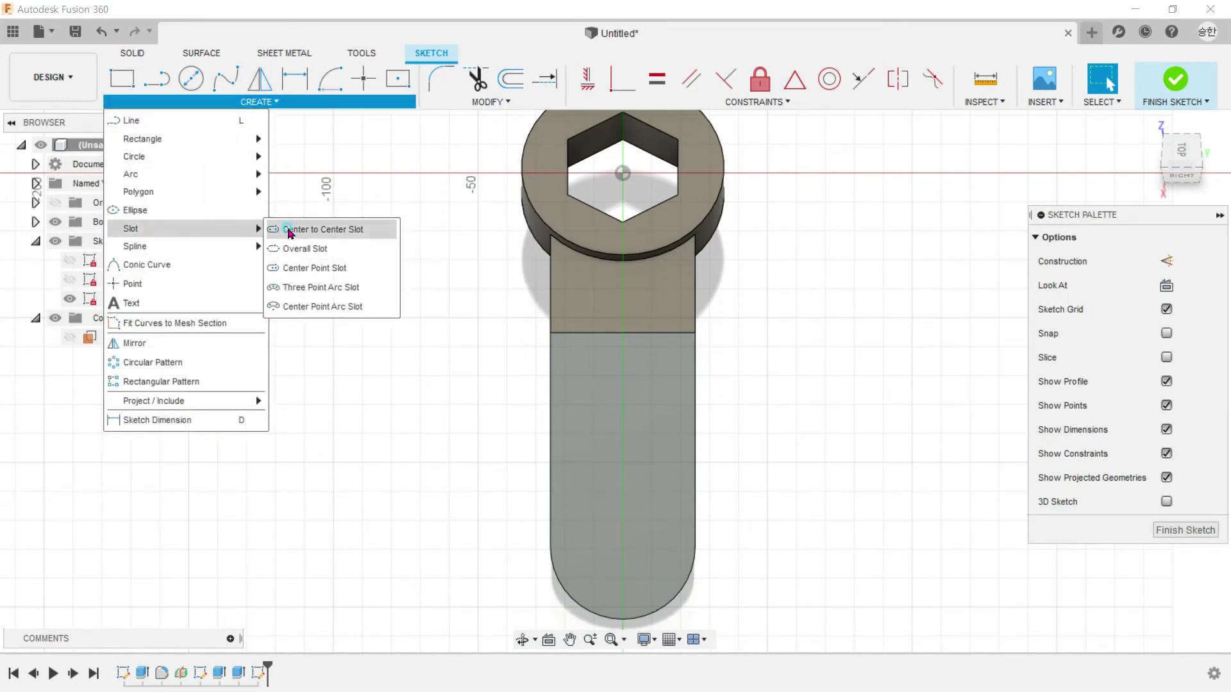
{"action": "left_click", "coordinate": [290, 232]}
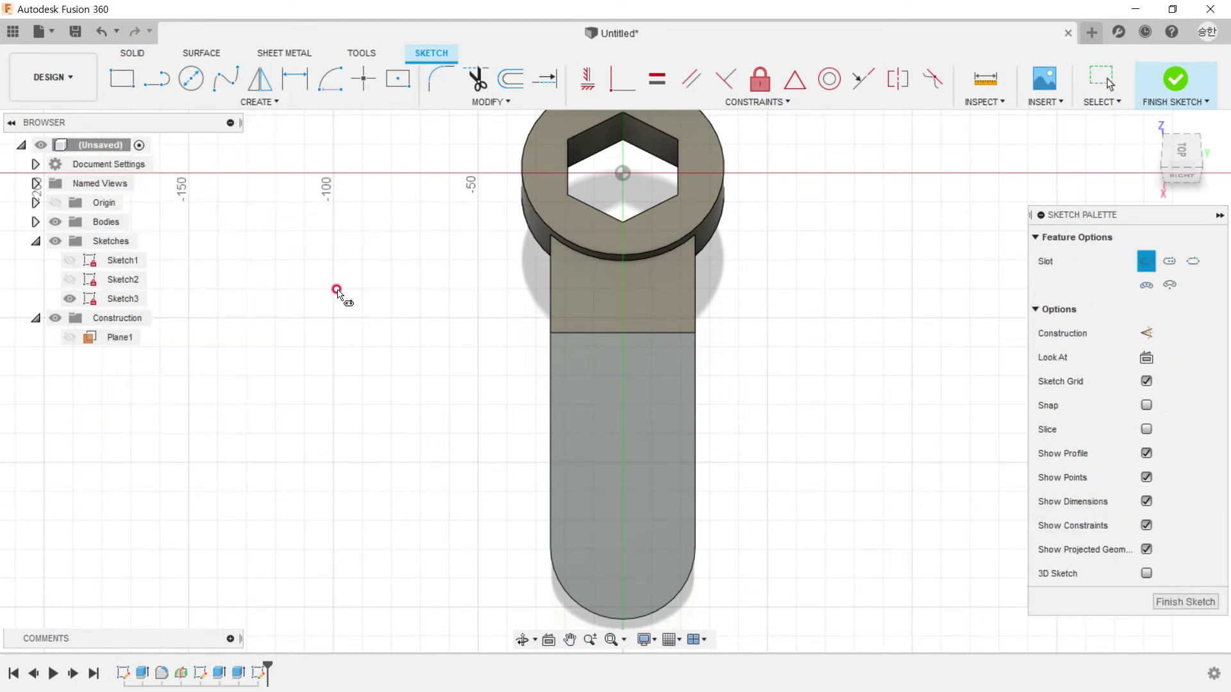
{"action": "left_click", "coordinate": [622, 555]}
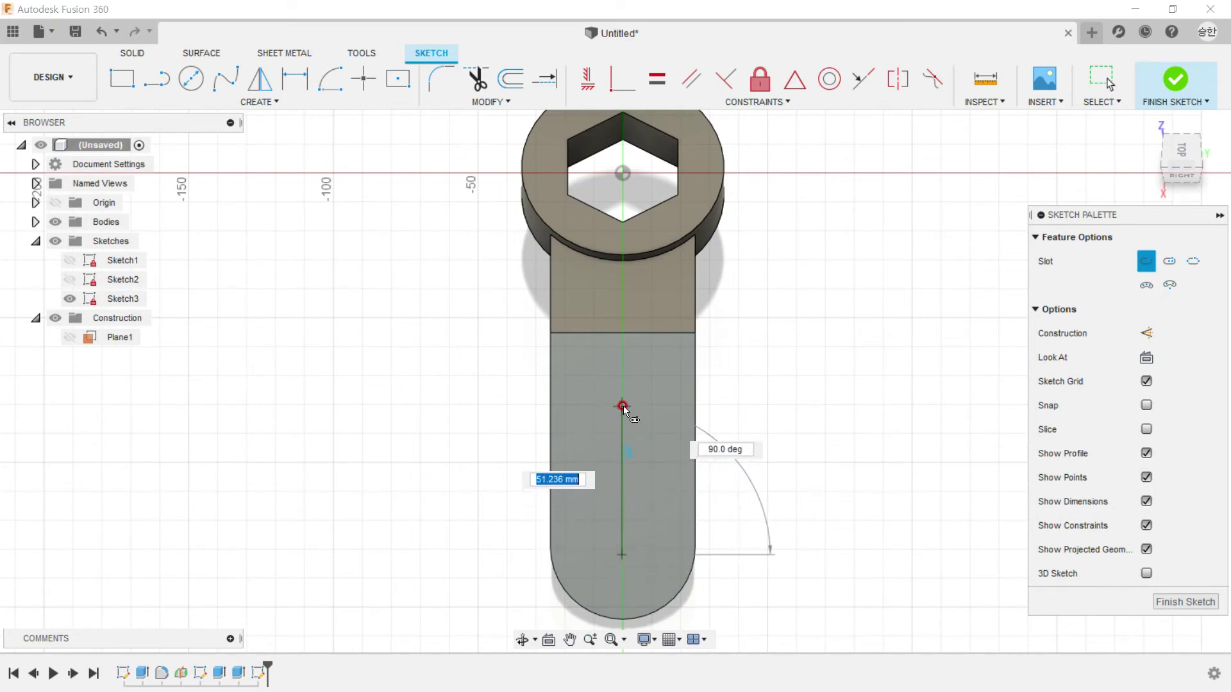
{"action": "key", "text": "Escape"}
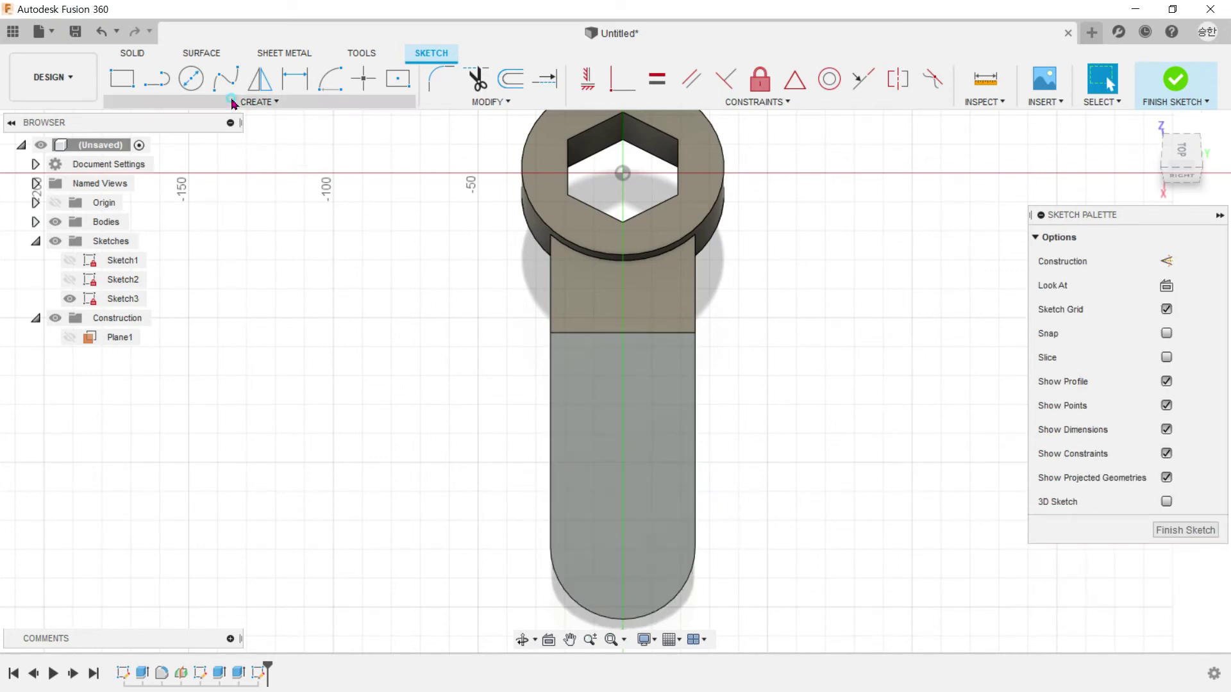
- Draw a centre-to-centre slot from the rounded end's centre with 44 mm length
{"action": "left_click", "coordinate": [230, 102]}
{"action": "mouse_move", "coordinate": [183, 229]}
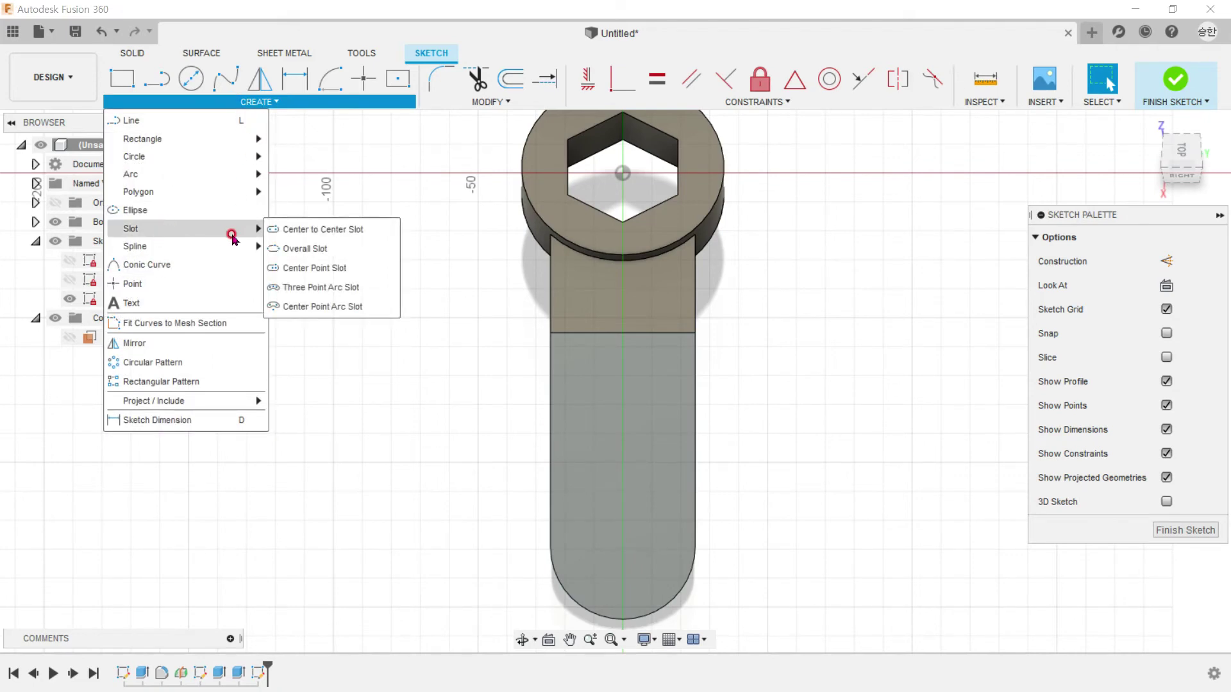
{"action": "left_click", "coordinate": [291, 230]}
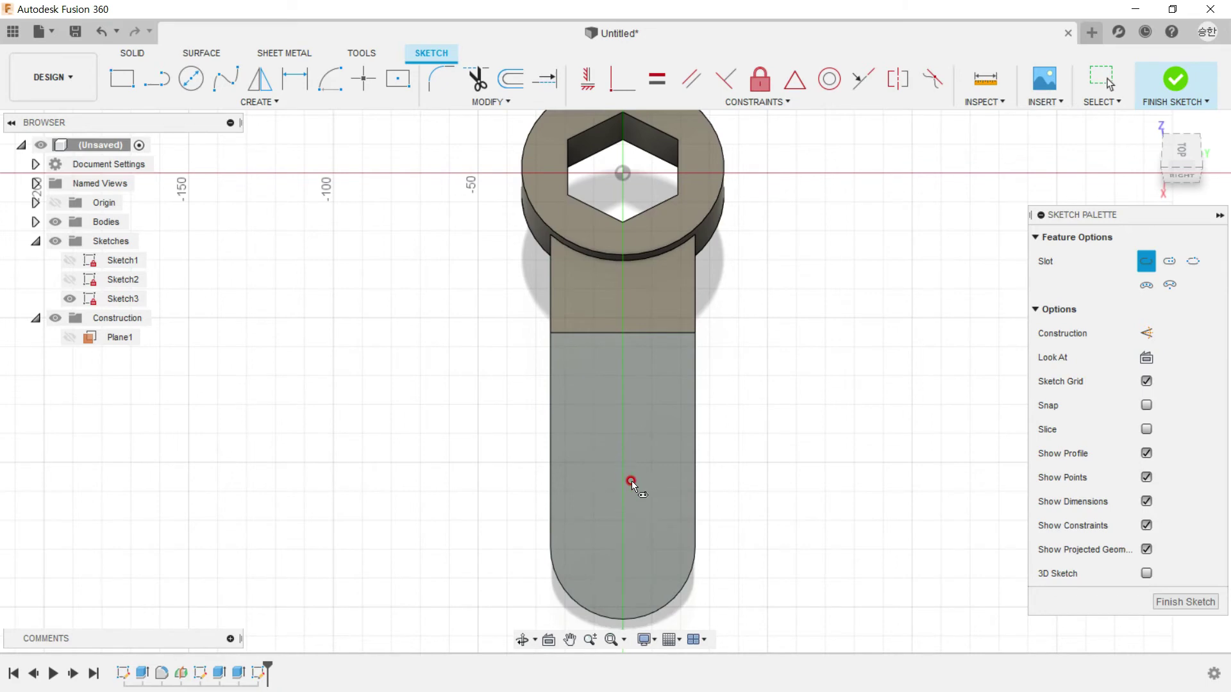
{"action": "scroll", "coordinate": [659, 511], "scroll_direction": "up", "scroll_amount": 2}
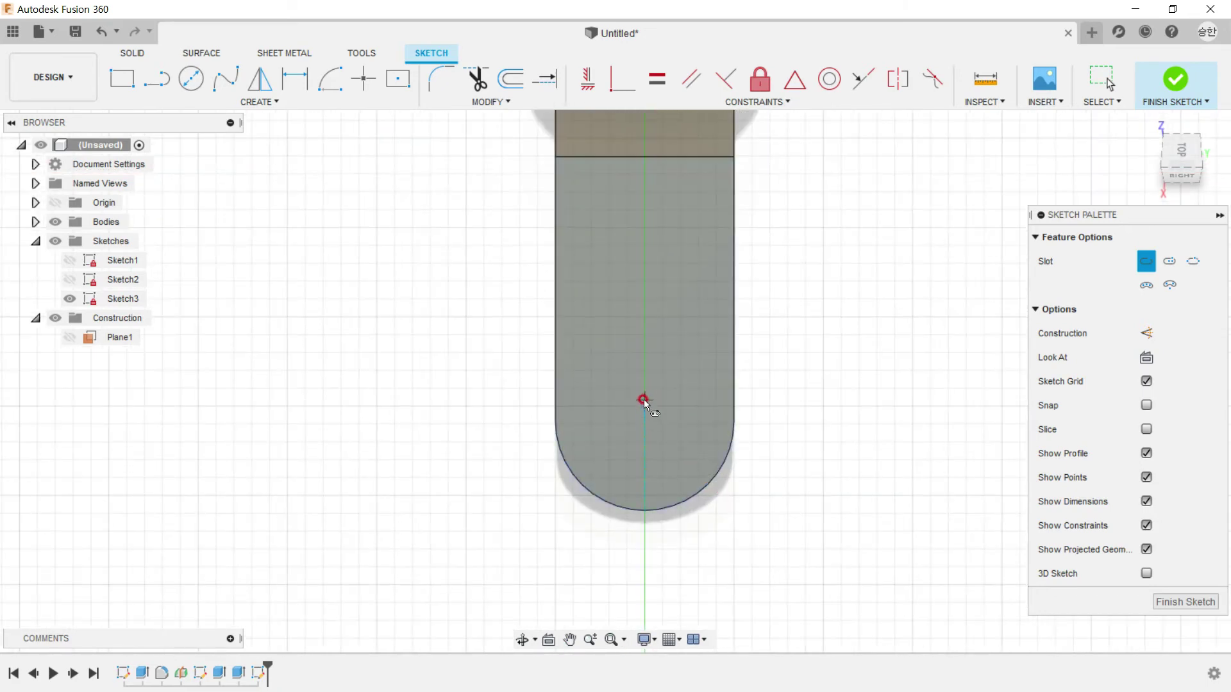
{"action": "left_click", "coordinate": [649, 421]}
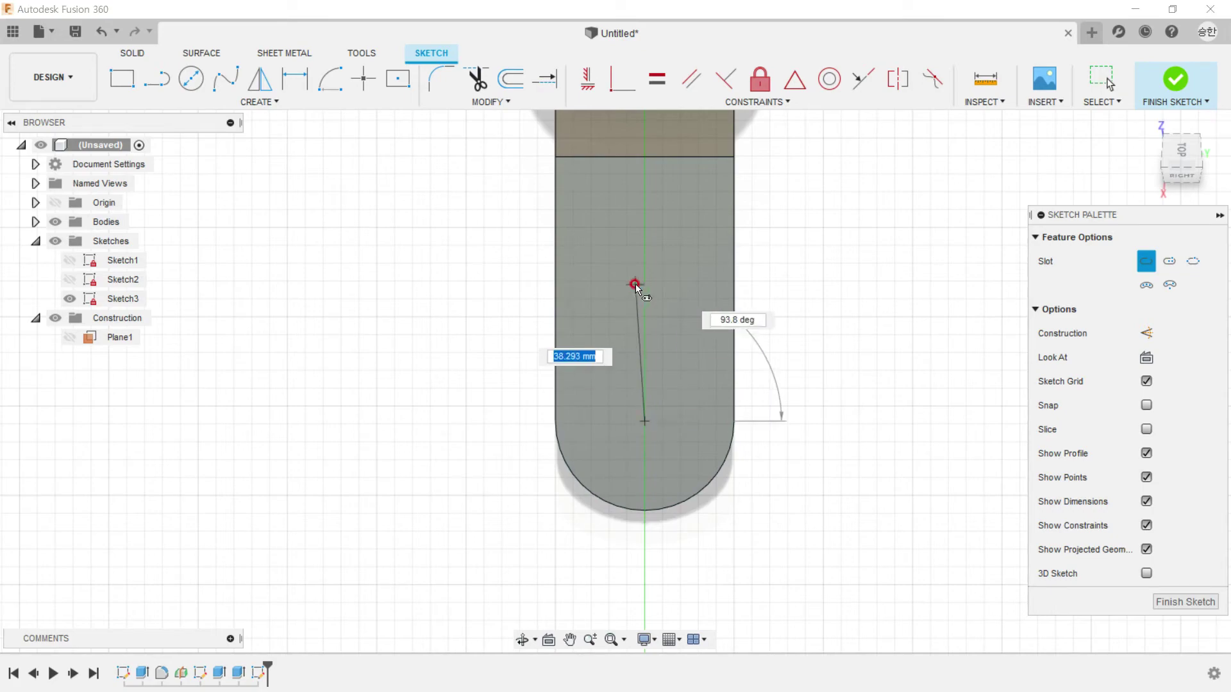
{"action": "key", "text": "alt+Tab"}
{"action": "key", "text": "alt+Tab"}
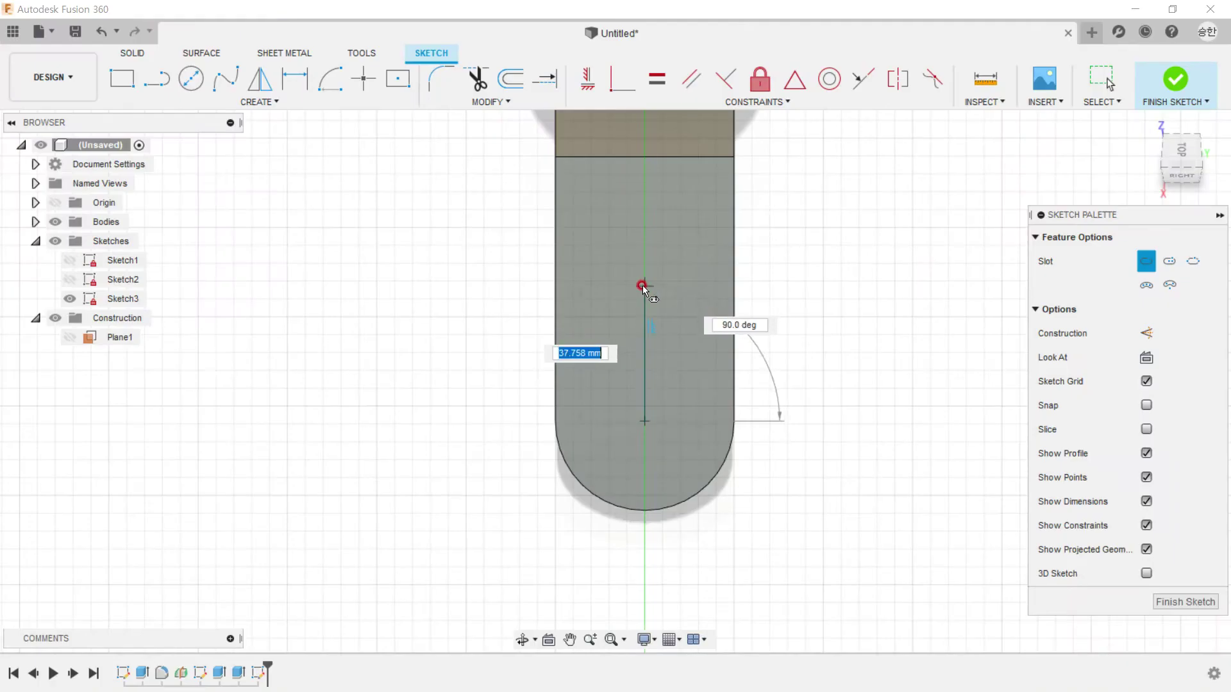
{"action": "type", "text": "44"}
{"action": "key", "text": "Tab"}
{"action": "left_click", "coordinate": [642, 286]}
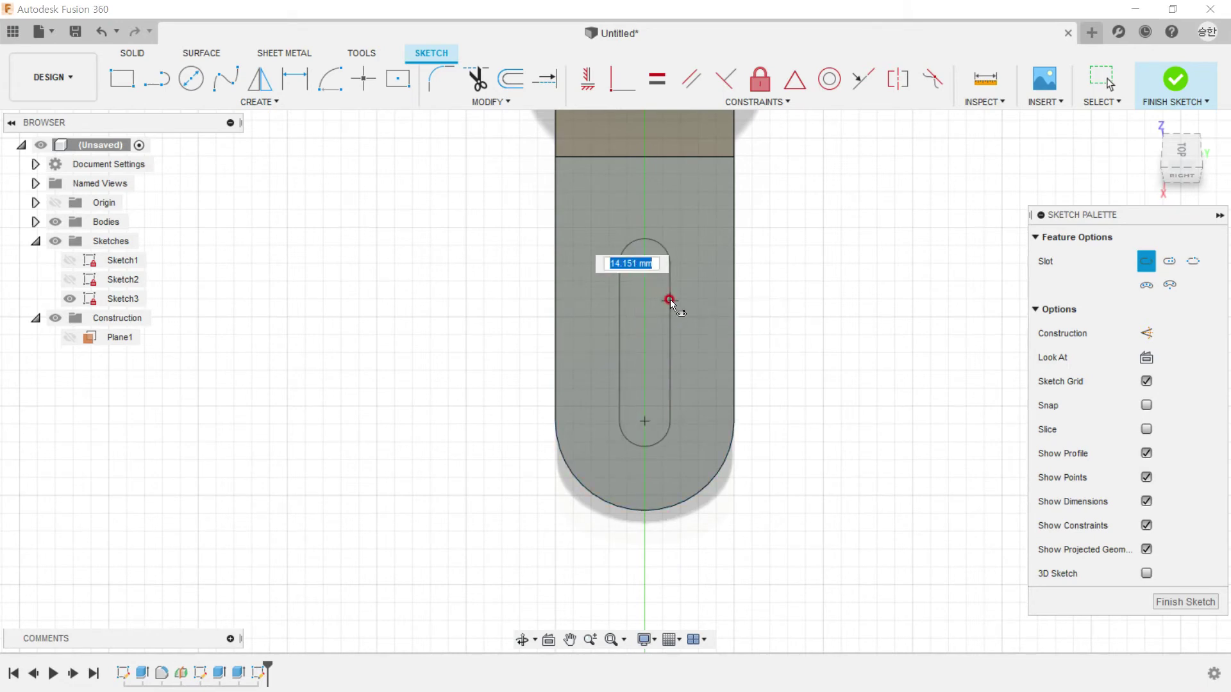
- Set the slot width to 19*2 (38 mm) and commit it
{"action": "key", "text": "alt+Tab"}
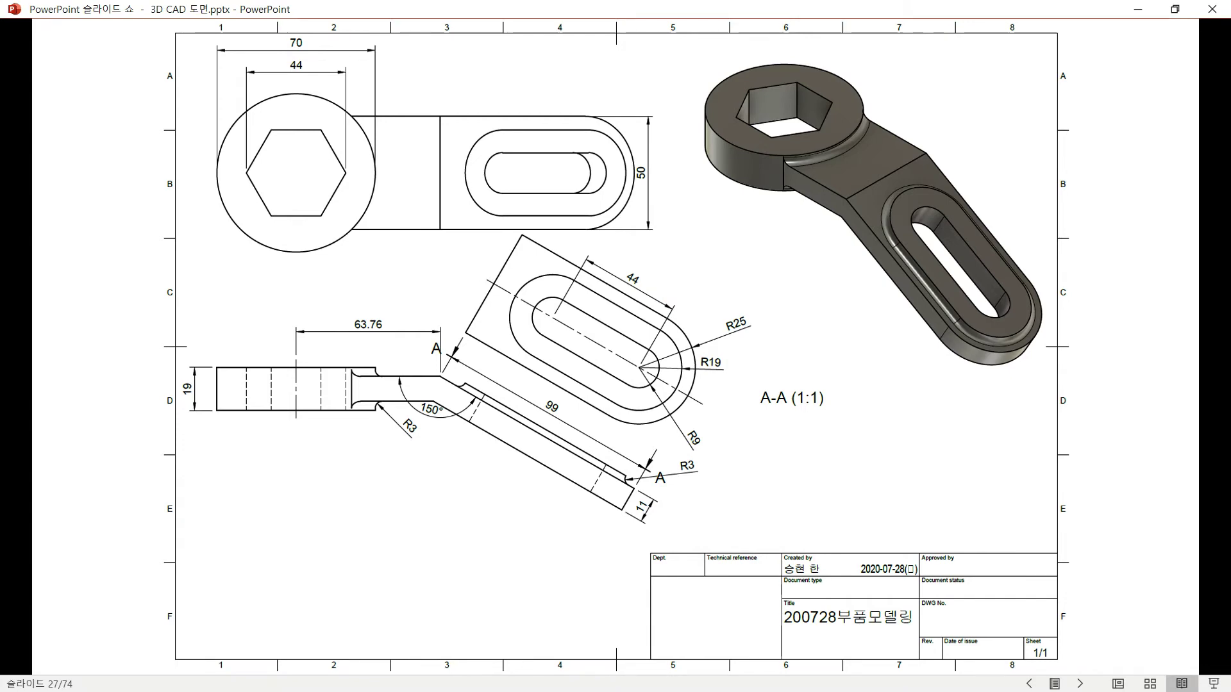
{"action": "key", "text": "alt+Tab"}
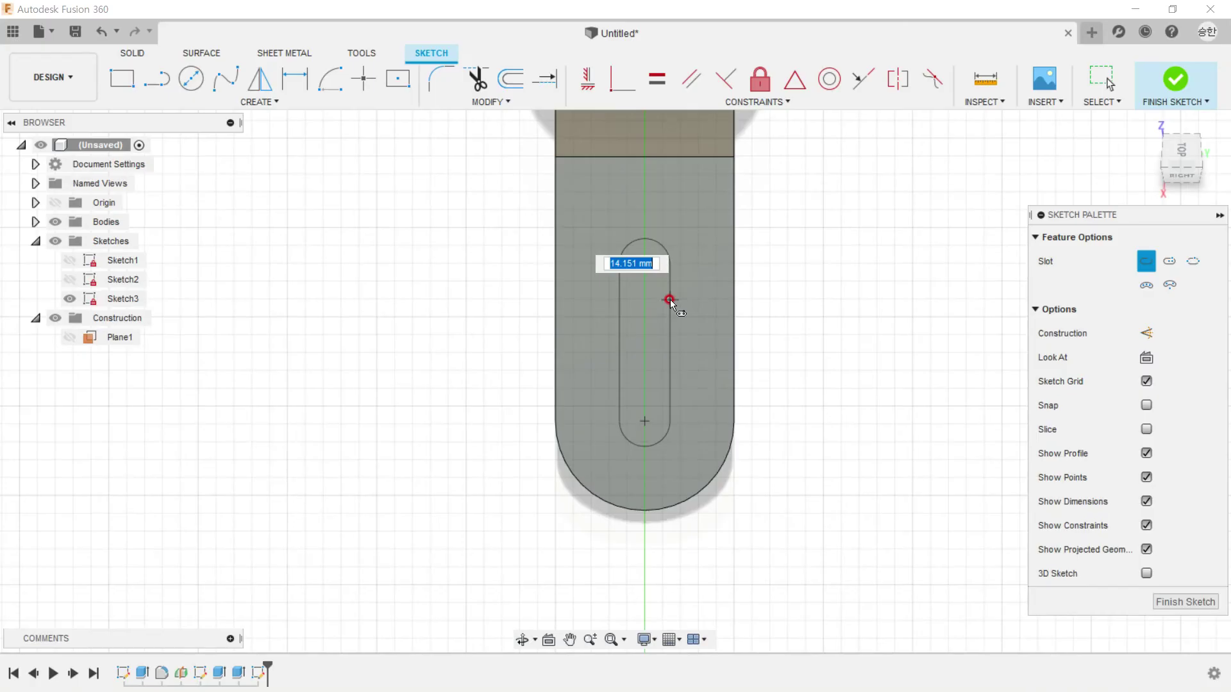
{"action": "type", "text": "19"}
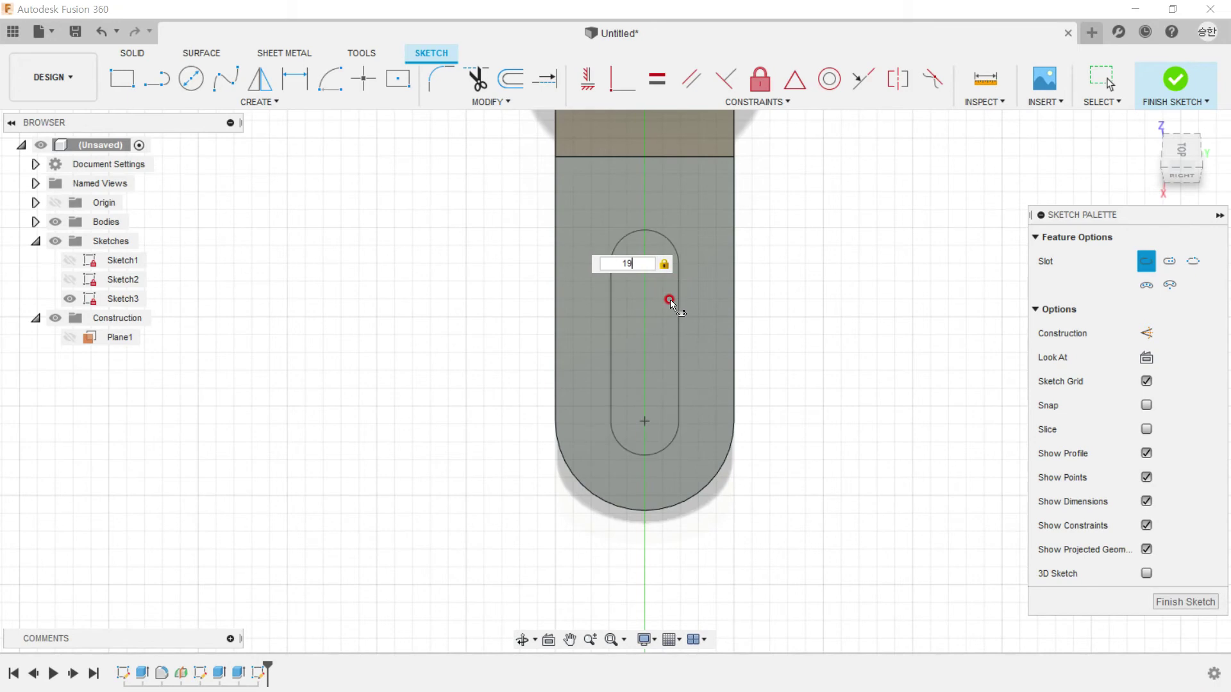
{"action": "type", "text": "*2"}
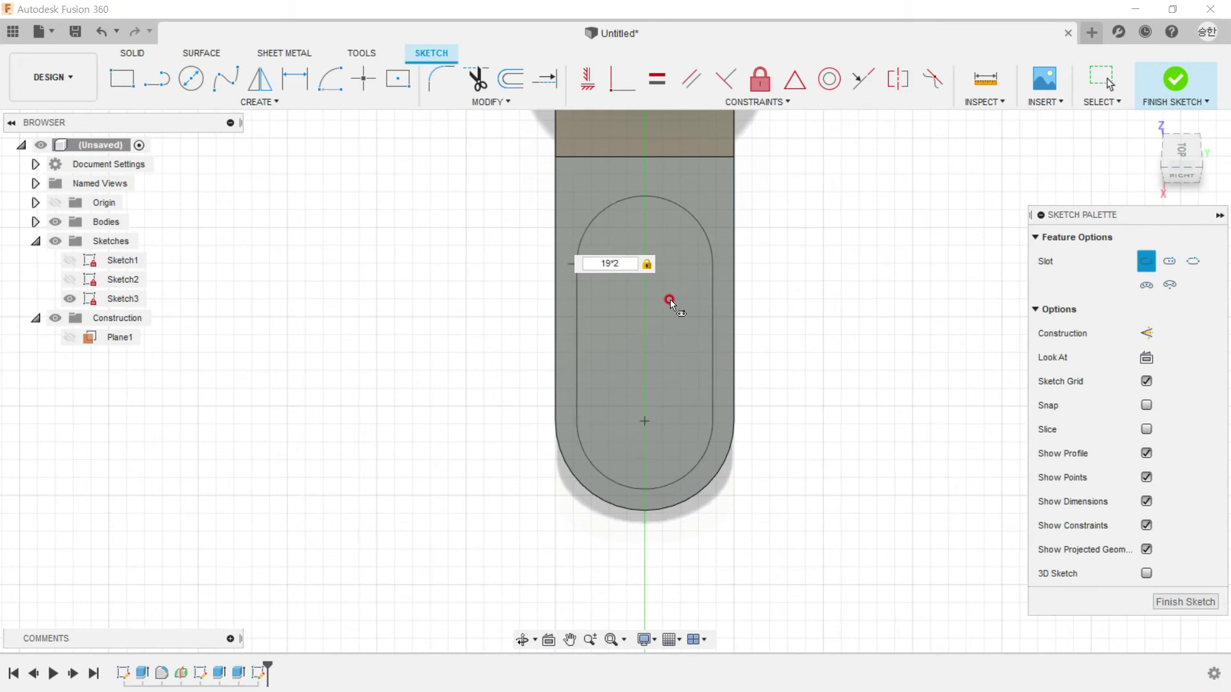
{"action": "key", "text": "alt+Tab"}
{"action": "key", "text": "alt+Tab"}
{"action": "key", "text": "Return"}
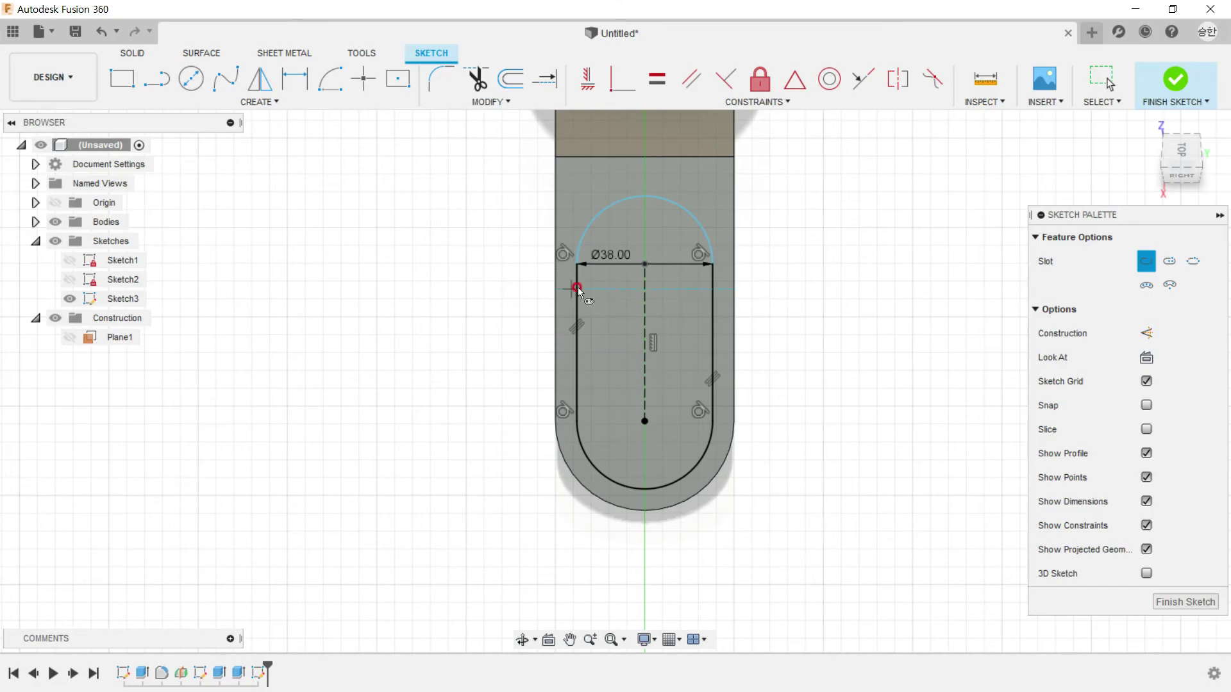
{"action": "key", "text": "alt+Tab"}
{"action": "key", "text": "alt+Tab"}
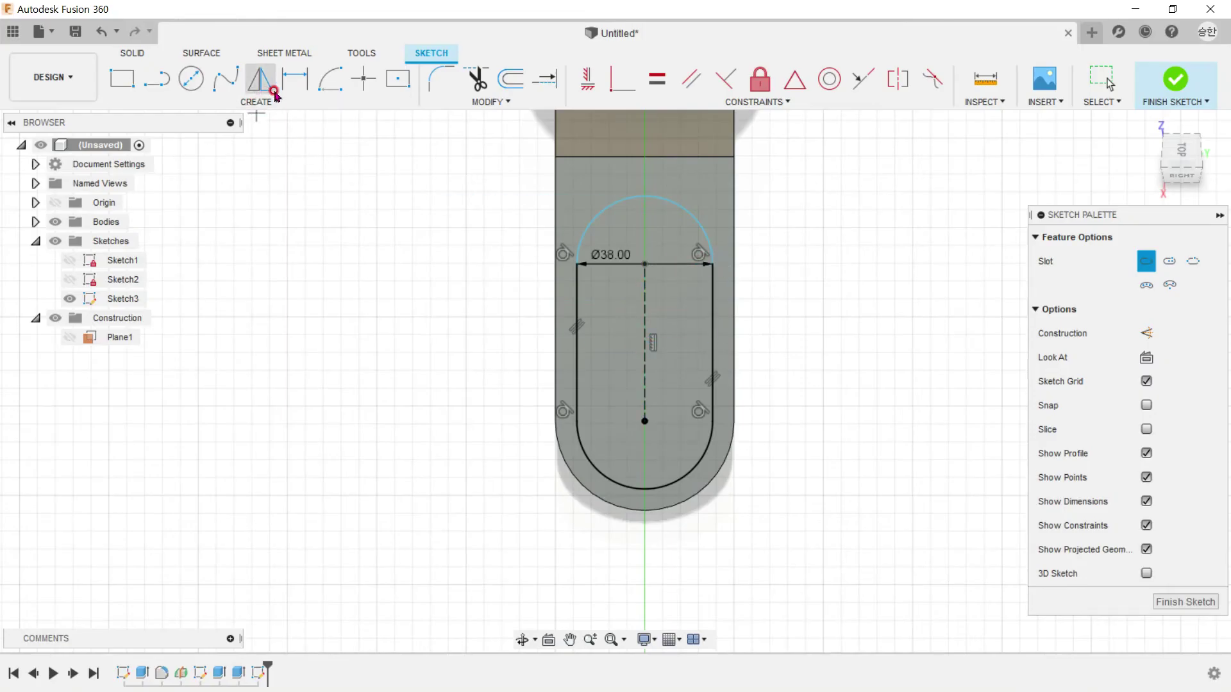
- Dimension the slot's centre line at 44 mm and move the Ø38 dimension to the upper right
{"action": "key", "text": "d"}
{"action": "left_click", "coordinate": [645, 366]}
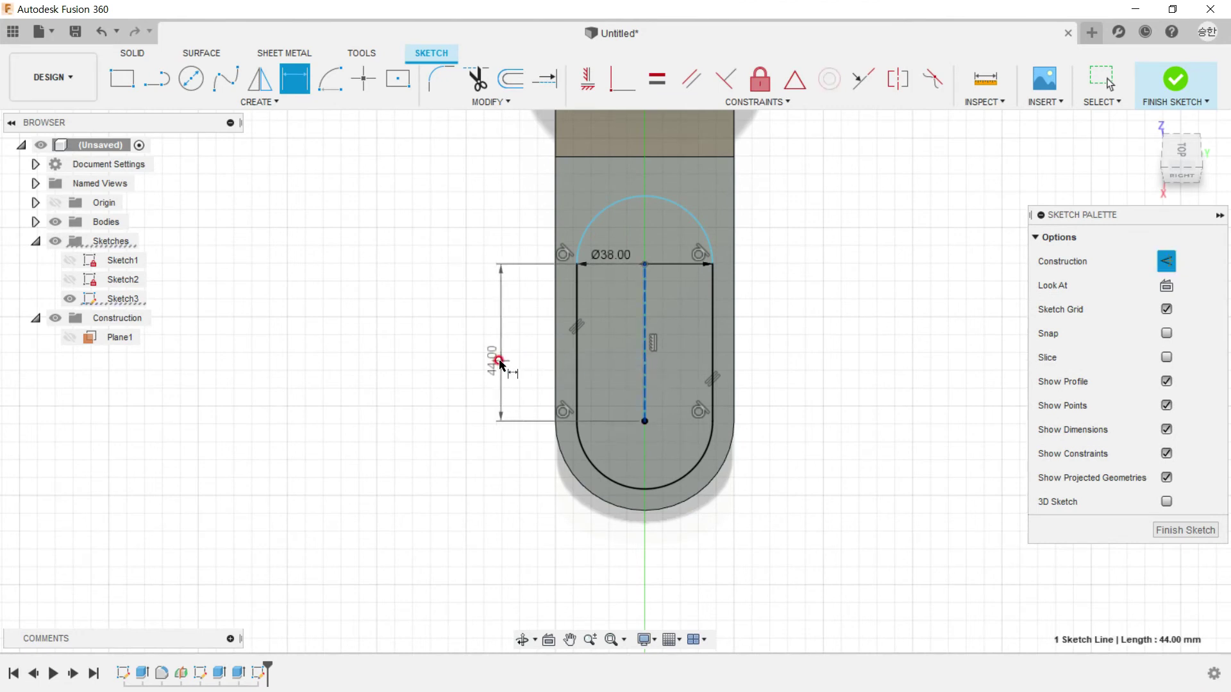
{"action": "left_click", "coordinate": [494, 363]}
{"action": "key", "text": "Return"}
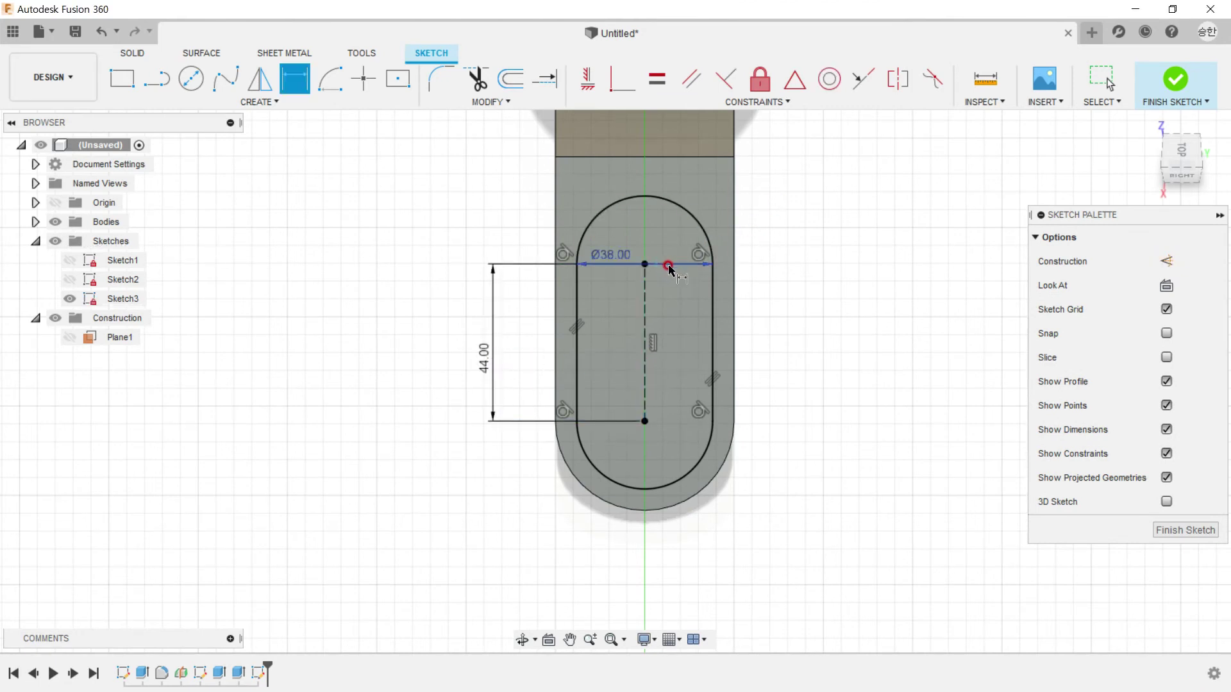
{"action": "left_click_drag", "start_coordinate": [668, 266], "coordinate": [817, 172]}
{"action": "key", "text": "alt+Tab"}
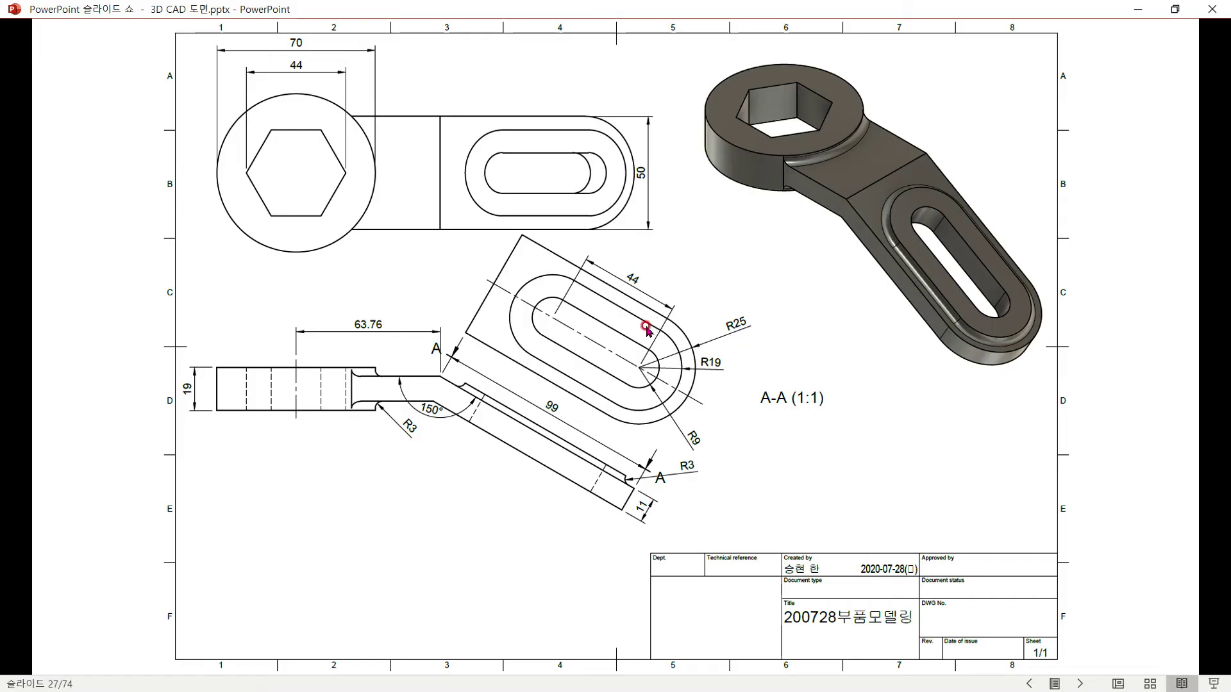
{"action": "key", "text": "alt+Tab"}
- Draw an 18 mm wide centre-to-centre slot between the bottom and top points, then finish the sketch
{"action": "left_click", "coordinate": [239, 102]}
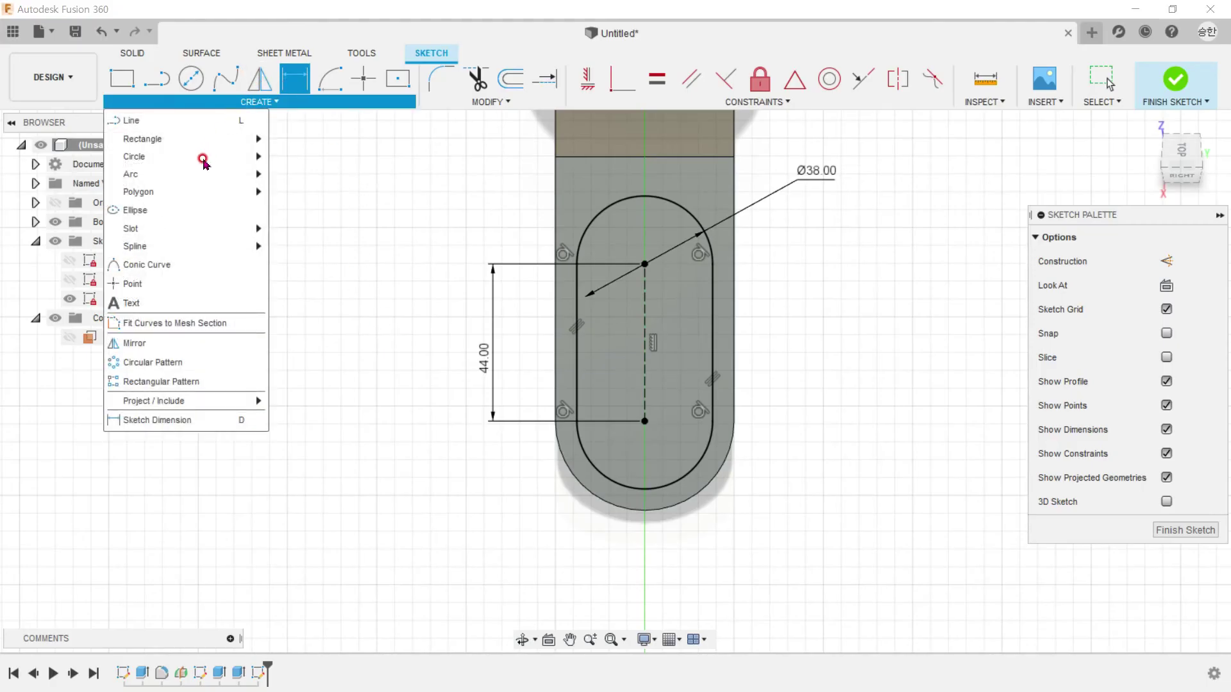
{"action": "mouse_move", "coordinate": [131, 229]}
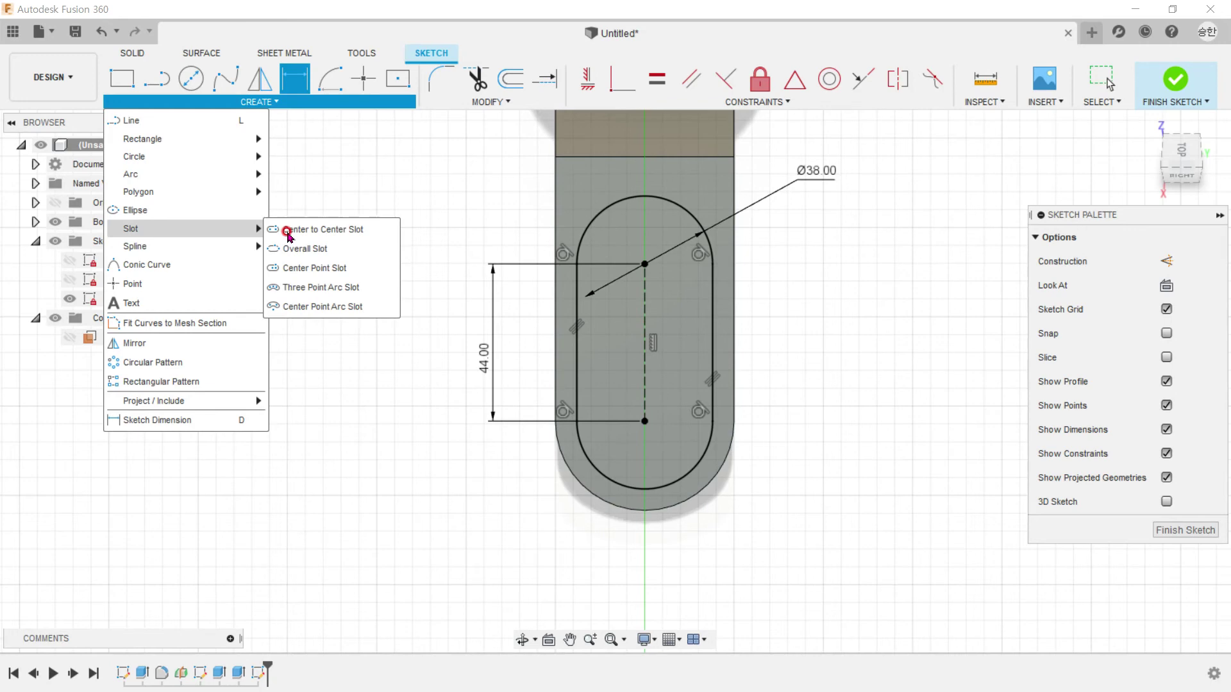
{"action": "left_click", "coordinate": [287, 230]}
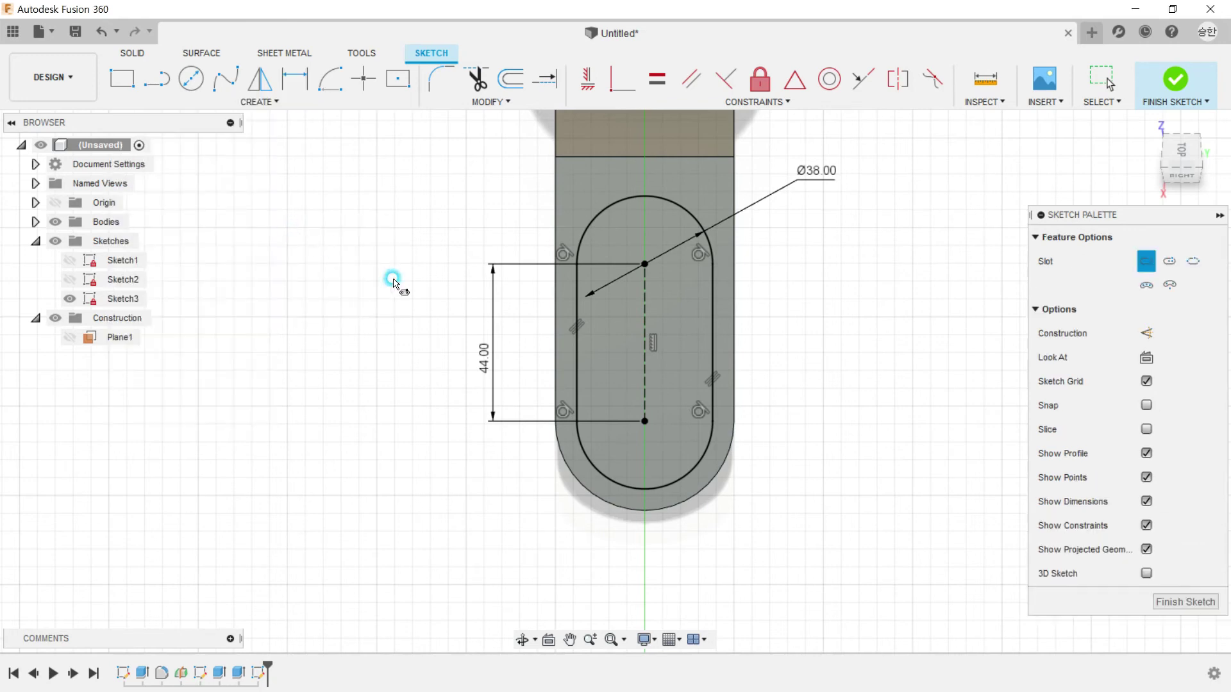
{"action": "left_click", "coordinate": [644, 421]}
{"action": "left_click", "coordinate": [644, 263]}
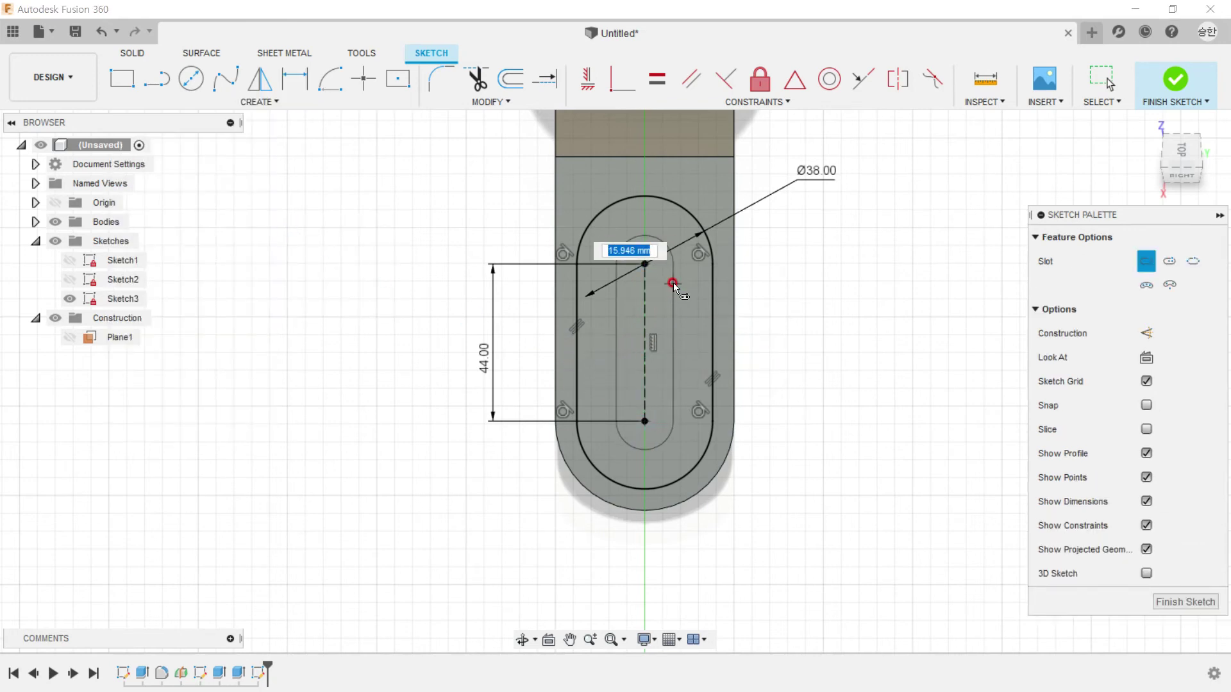
{"action": "type", "text": "18"}
{"action": "key", "text": "Tab"}
{"action": "key", "text": "Return"}
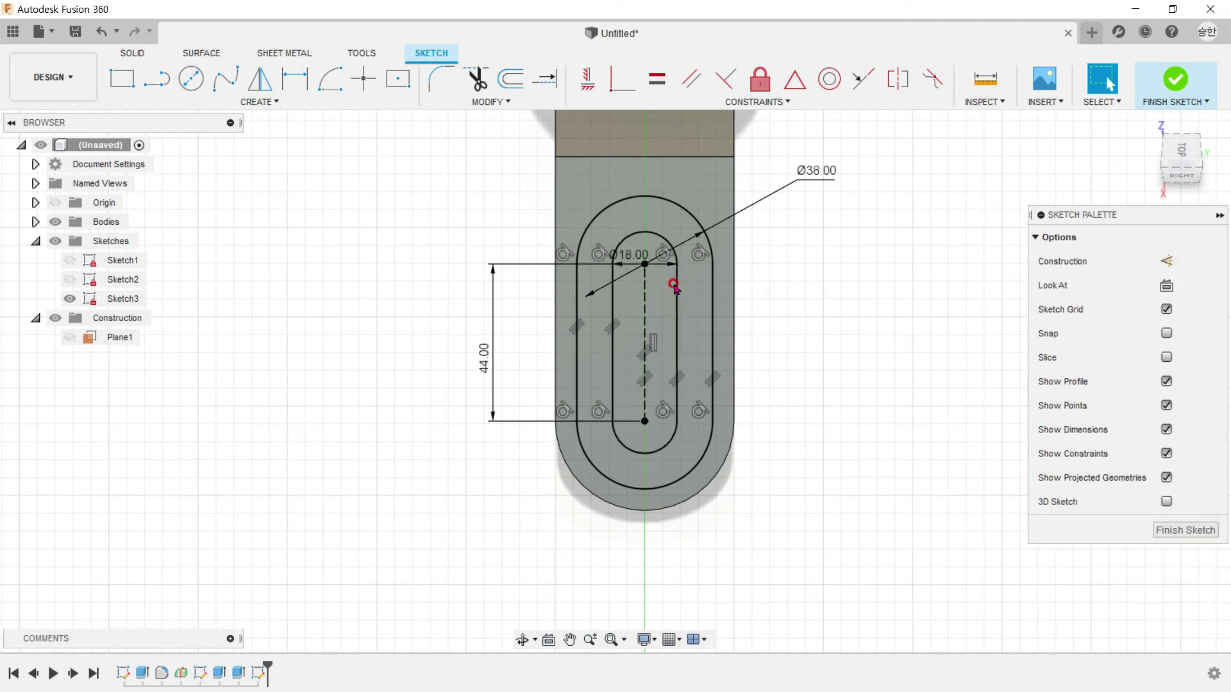
{"action": "left_click", "coordinate": [1178, 82]}
{"action": "key", "text": "alt+Tab"}
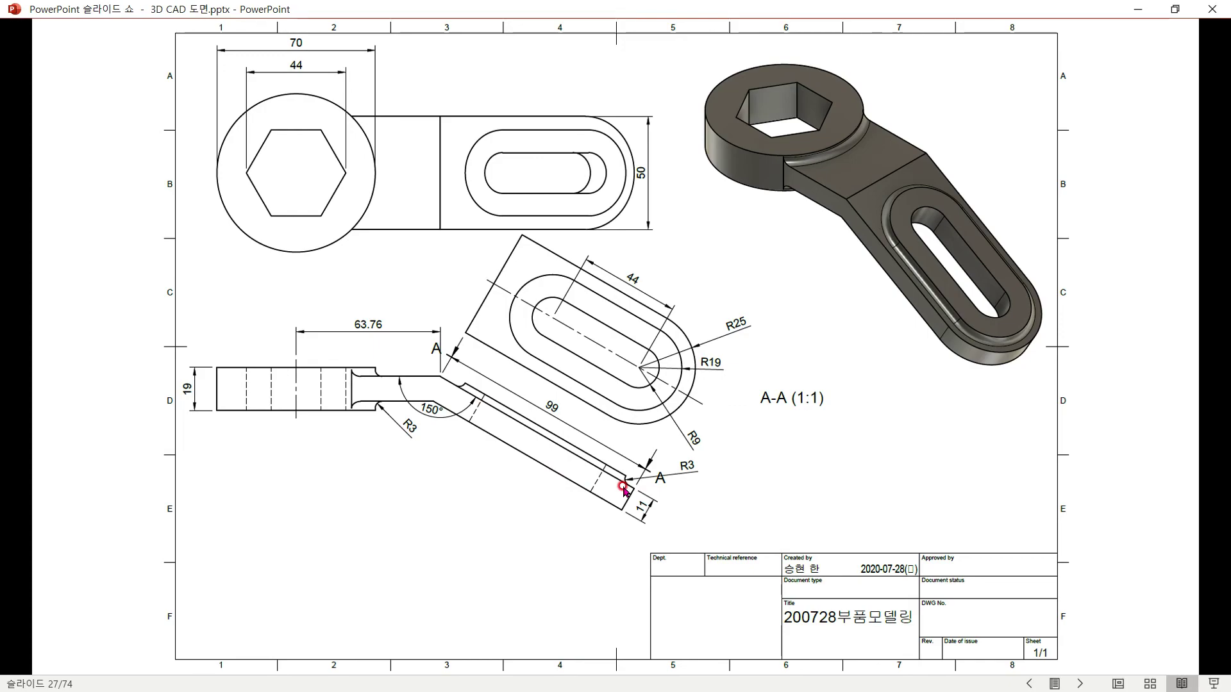
{"action": "key", "text": "alt+Tab"}
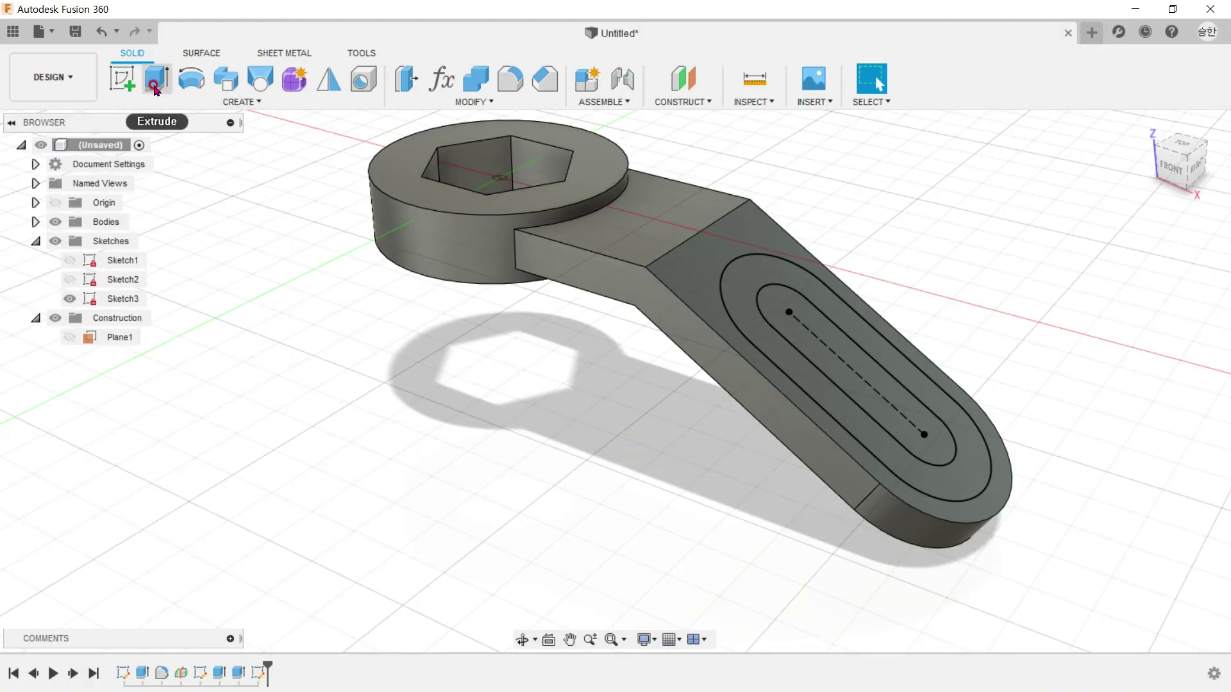
- Extrude the ring between the two slot outlines 3 mm to form a raised rim
{"action": "left_click", "coordinate": [156, 78]}
{"action": "left_click", "coordinate": [808, 387]}
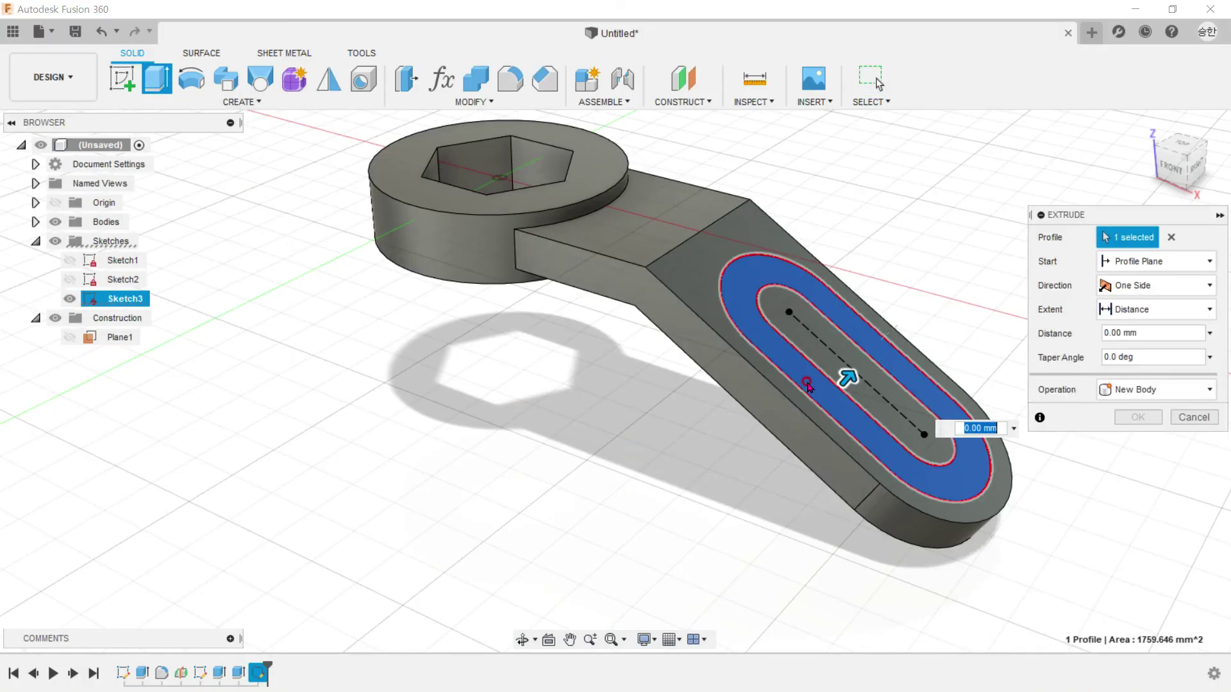
{"action": "type", "text": "3"}
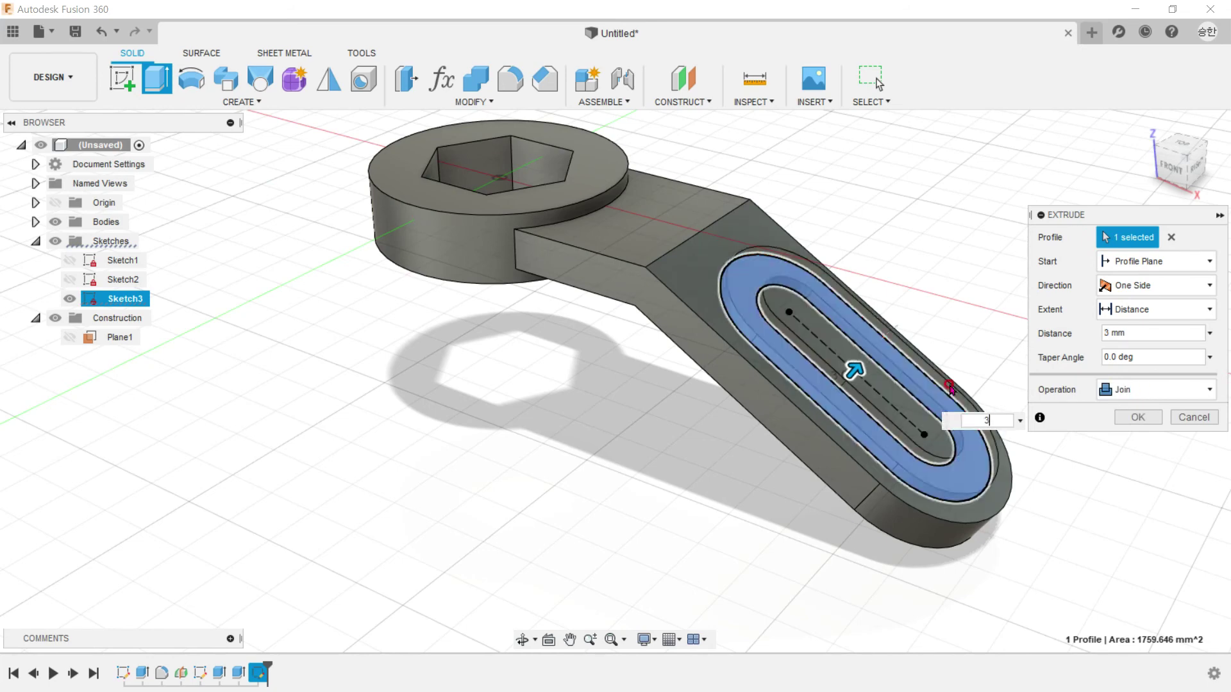
{"action": "left_click", "coordinate": [1130, 417]}
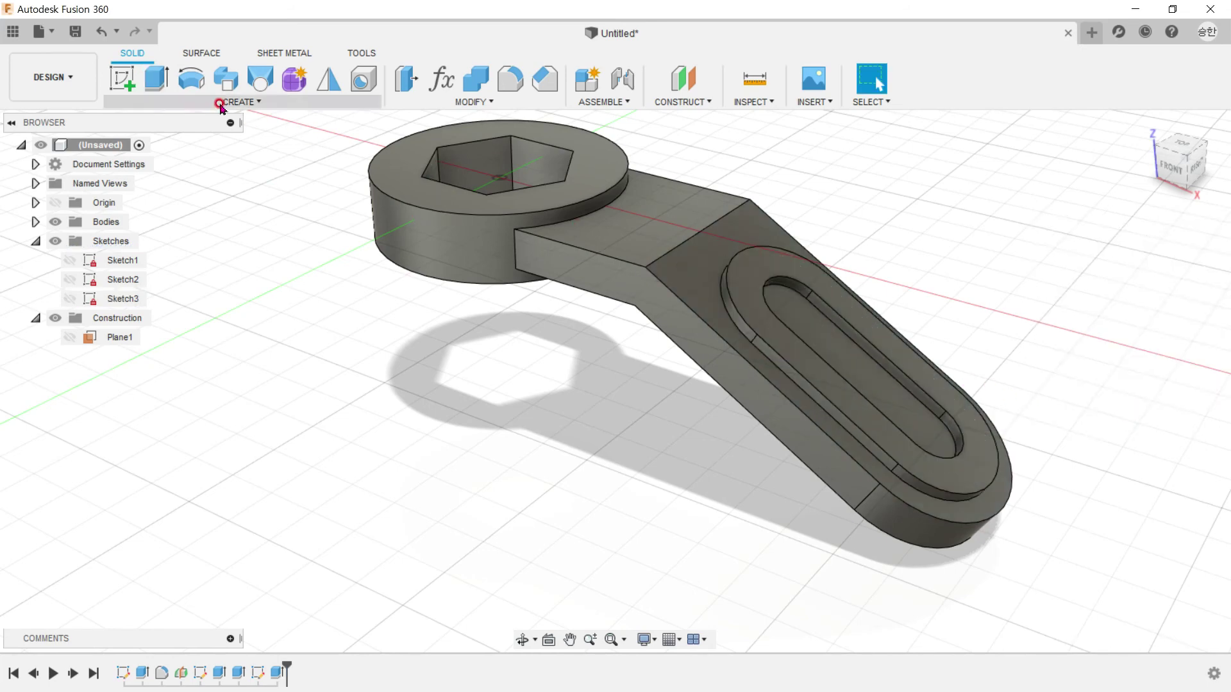
- Cut the inner slot through the arm, extruding to the arm's underside face
{"action": "left_click", "coordinate": [156, 78]}
{"action": "left_click", "coordinate": [839, 363]}
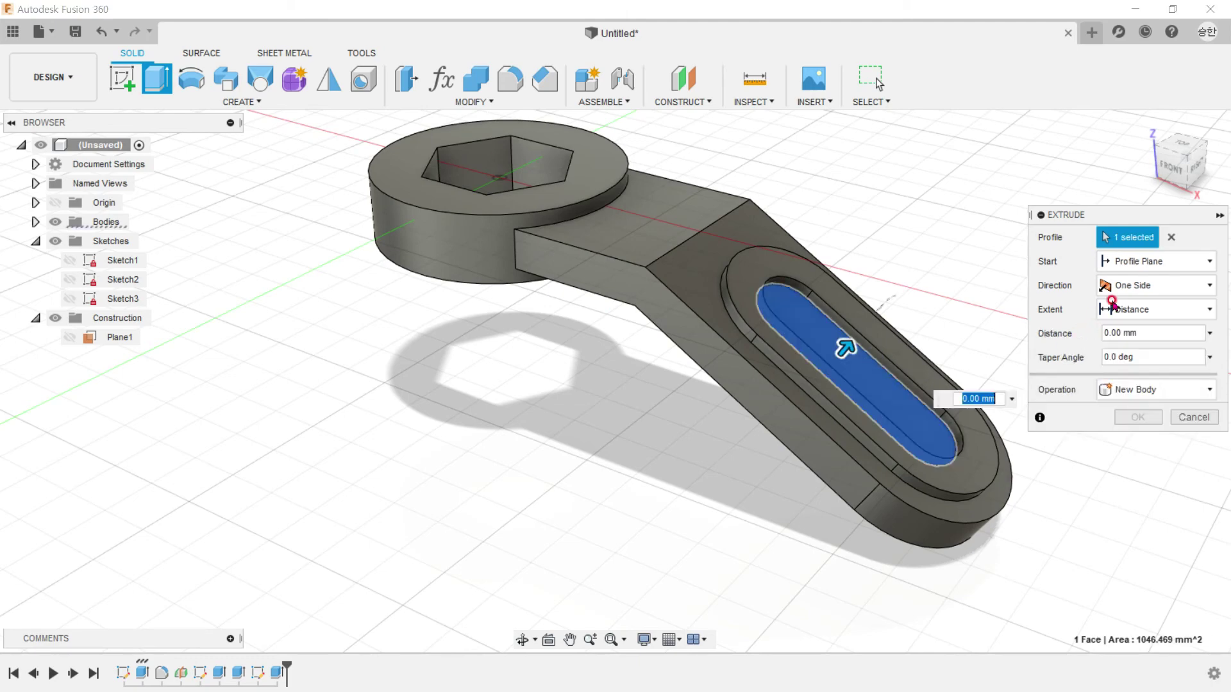
{"action": "left_click", "coordinate": [1147, 320]}
{"action": "left_click", "coordinate": [1129, 351]}
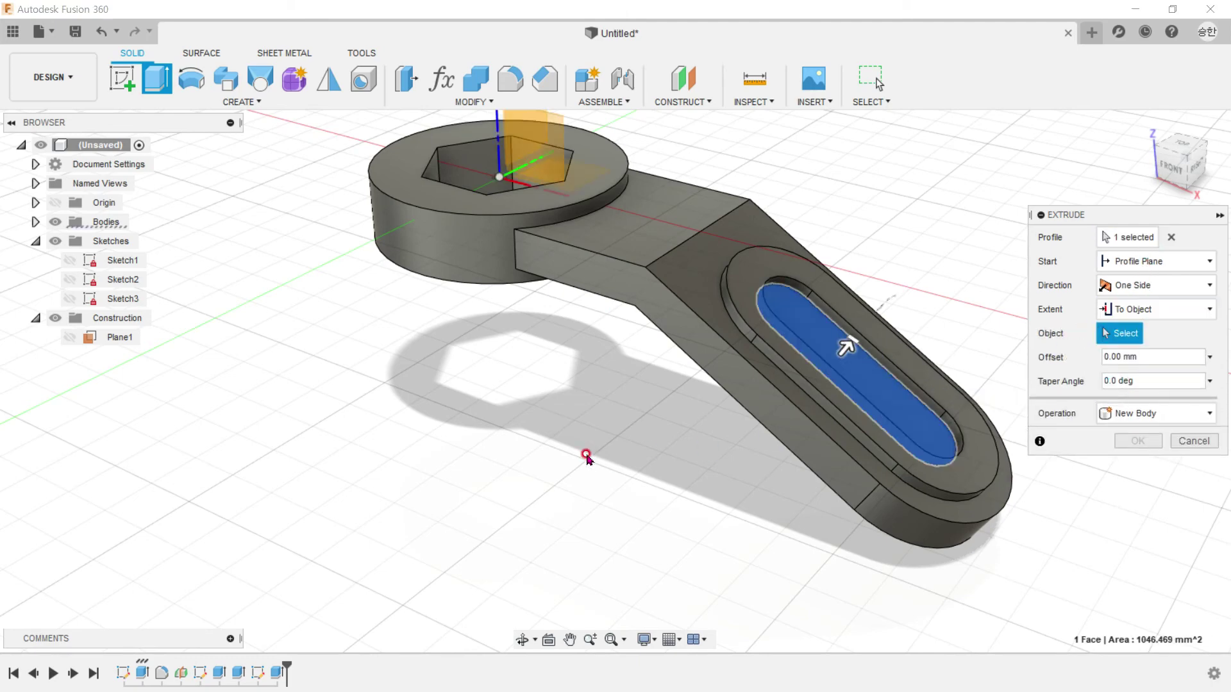
{"action": "middle_click_drag", "start_coordinate": [1130, 355], "coordinate": [765, 296], "text": "shift"}
{"action": "left_click", "coordinate": [765, 297]}
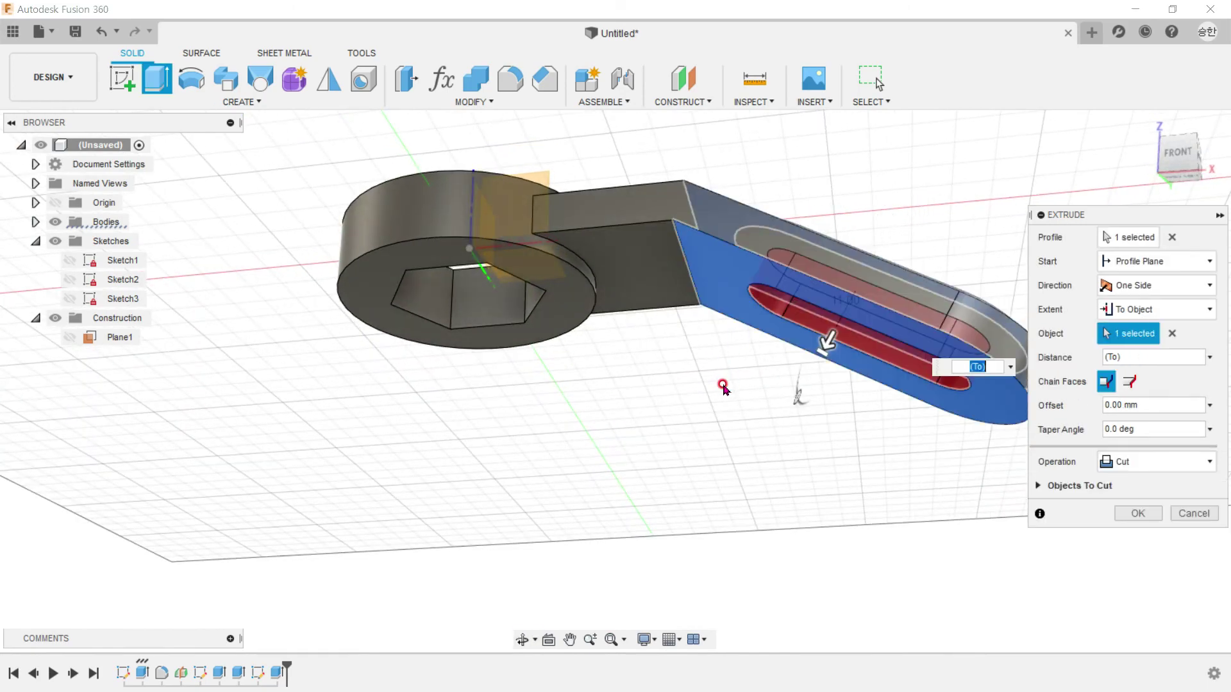
{"action": "left_click", "coordinate": [1120, 510]}
{"action": "middle_click_drag", "start_coordinate": [758, 432], "coordinate": [697, 489], "text": "shift"}
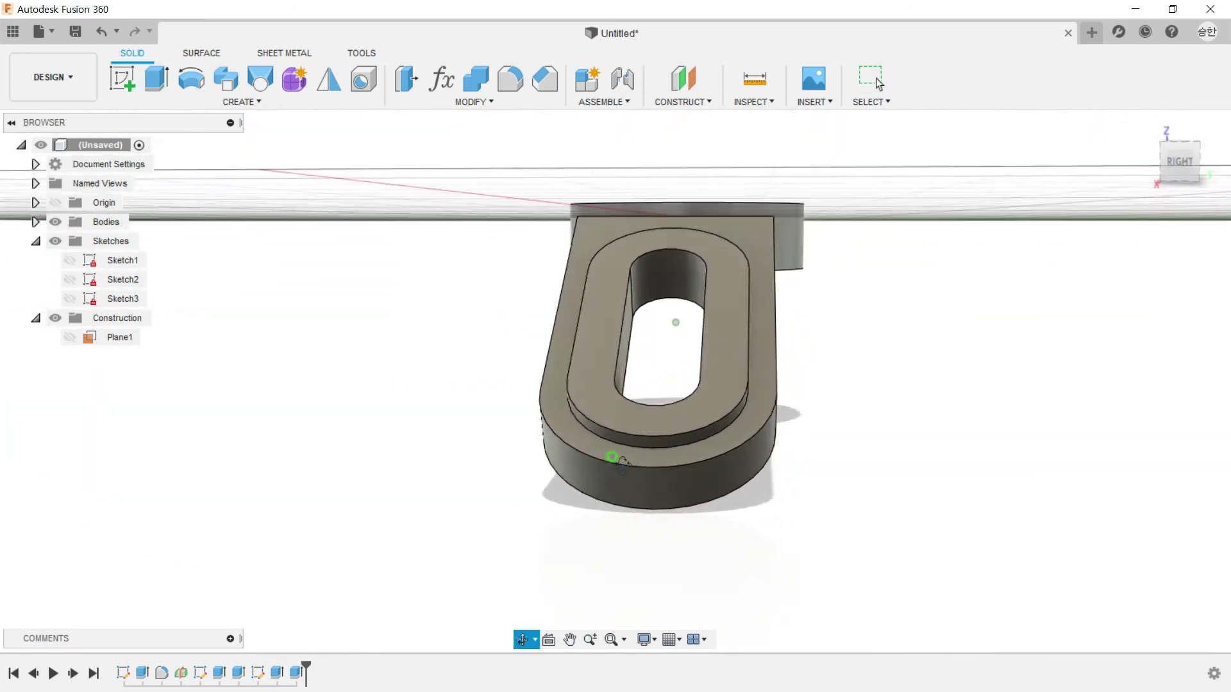
{"action": "key", "text": "Escape"}
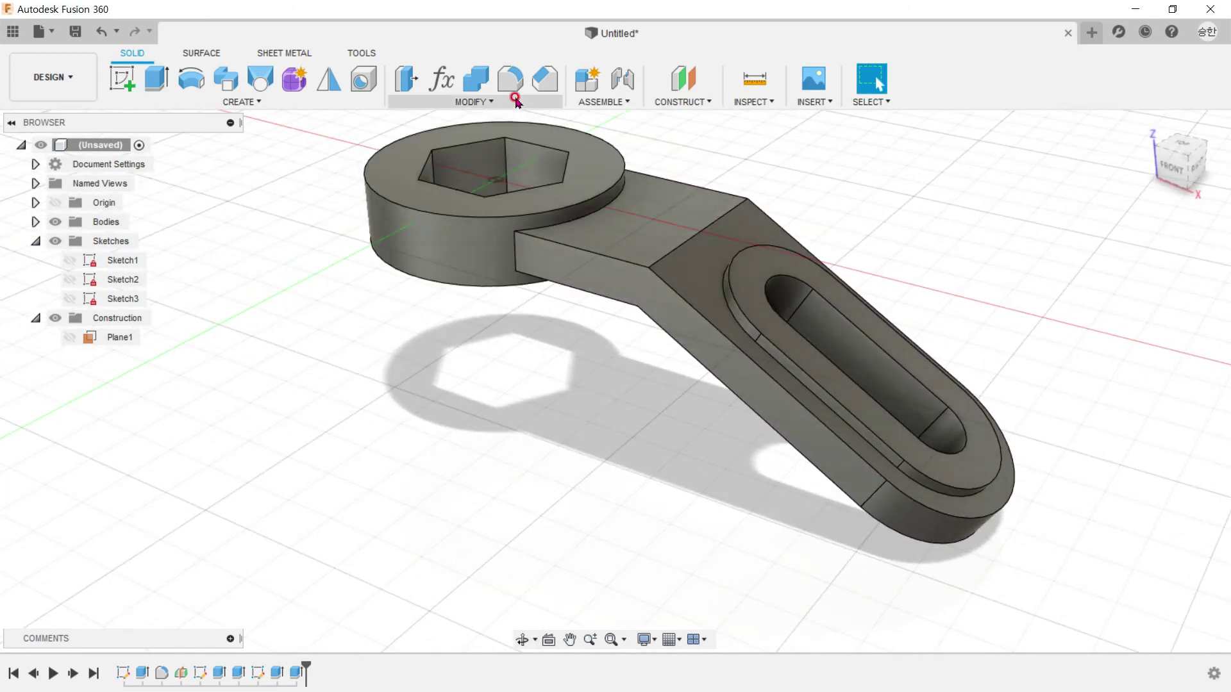
- Set a 3 mm fillet on the rim's outer edge loop, with the boss-to-arm edges as a second set
{"action": "left_click", "coordinate": [513, 80]}
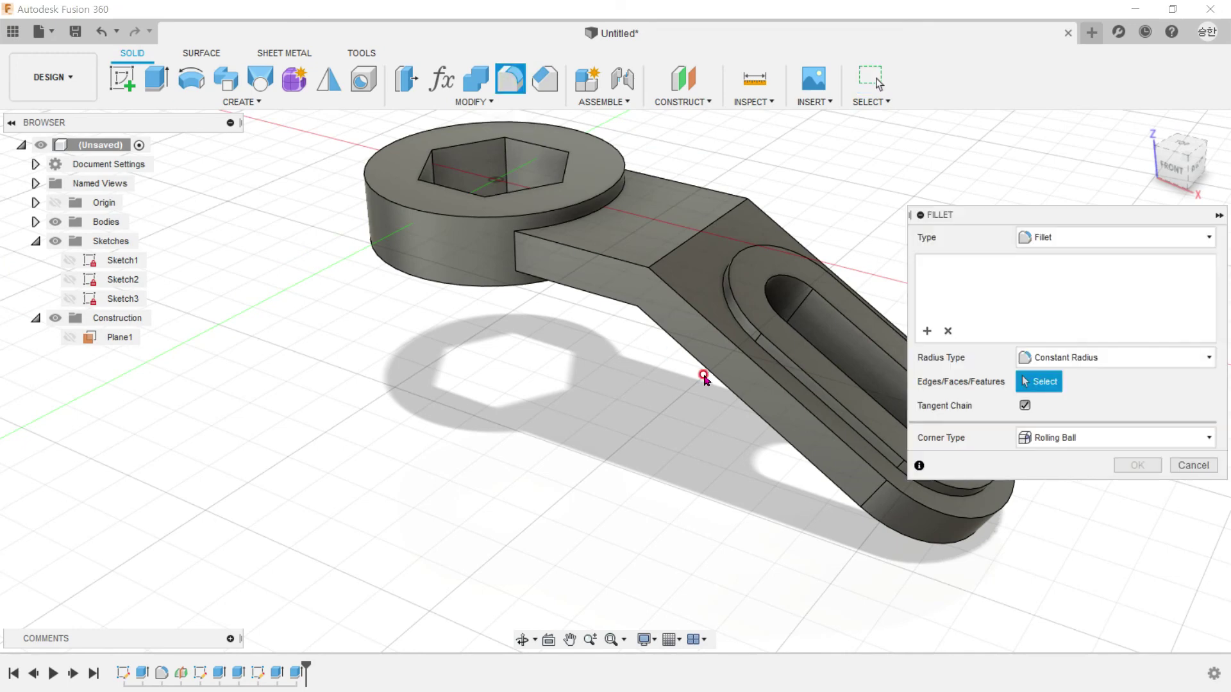
{"action": "left_click", "coordinate": [734, 319]}
{"action": "type", "text": "3"}
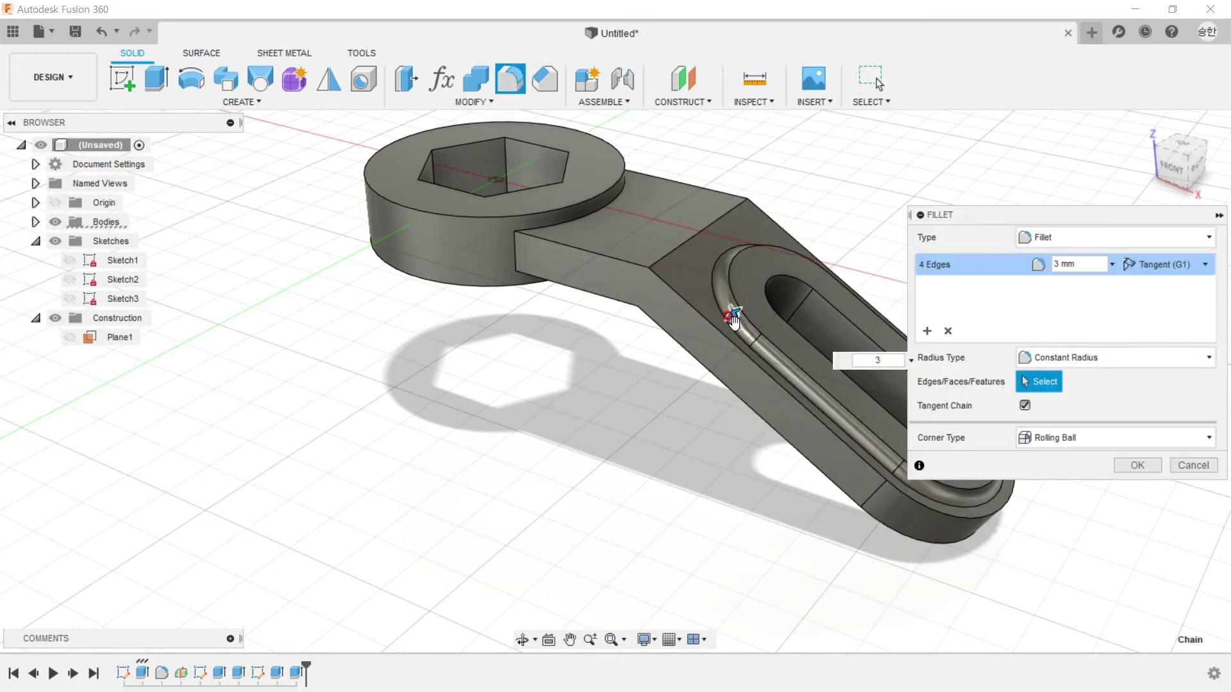
{"action": "key", "text": "alt+Tab"}
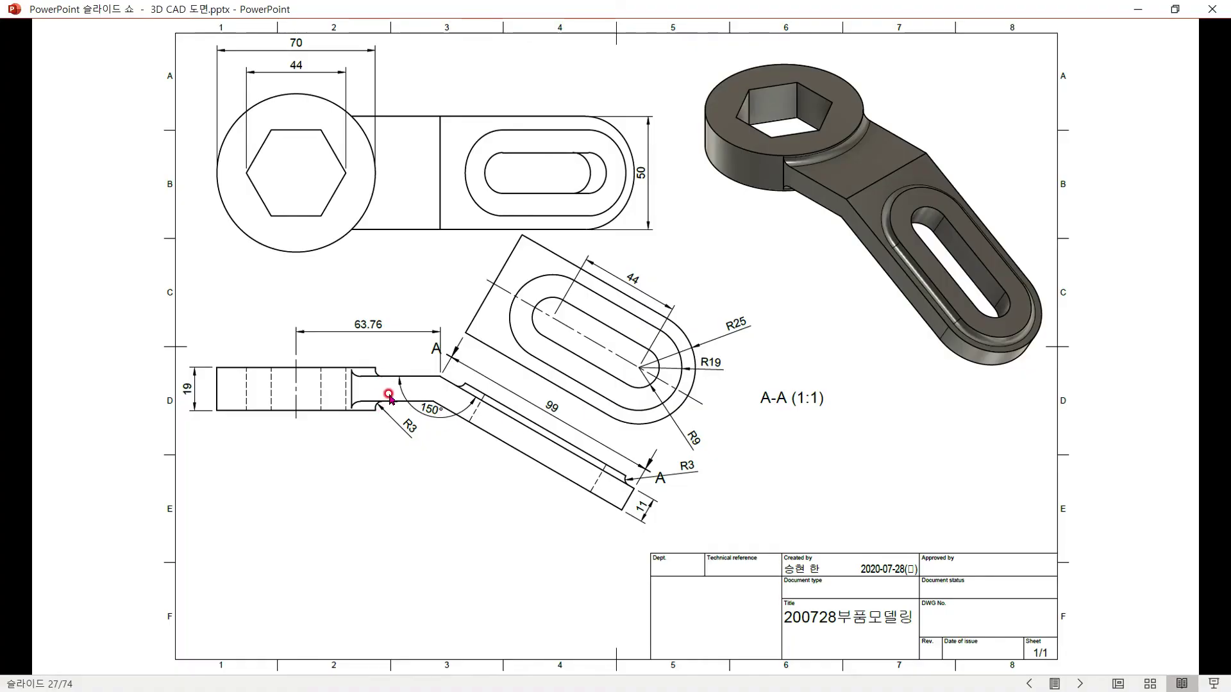
{"action": "key", "text": "alt+Tab"}
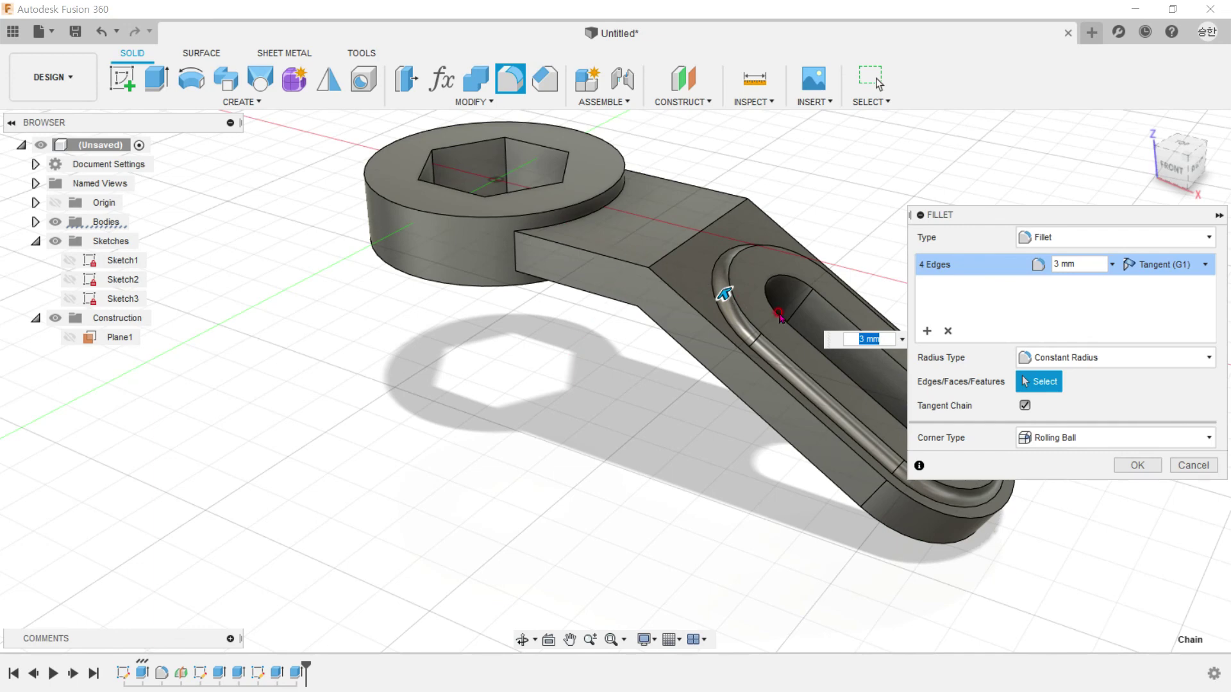
{"action": "left_click", "coordinate": [927, 331]}
{"action": "left_click", "coordinate": [582, 214]}
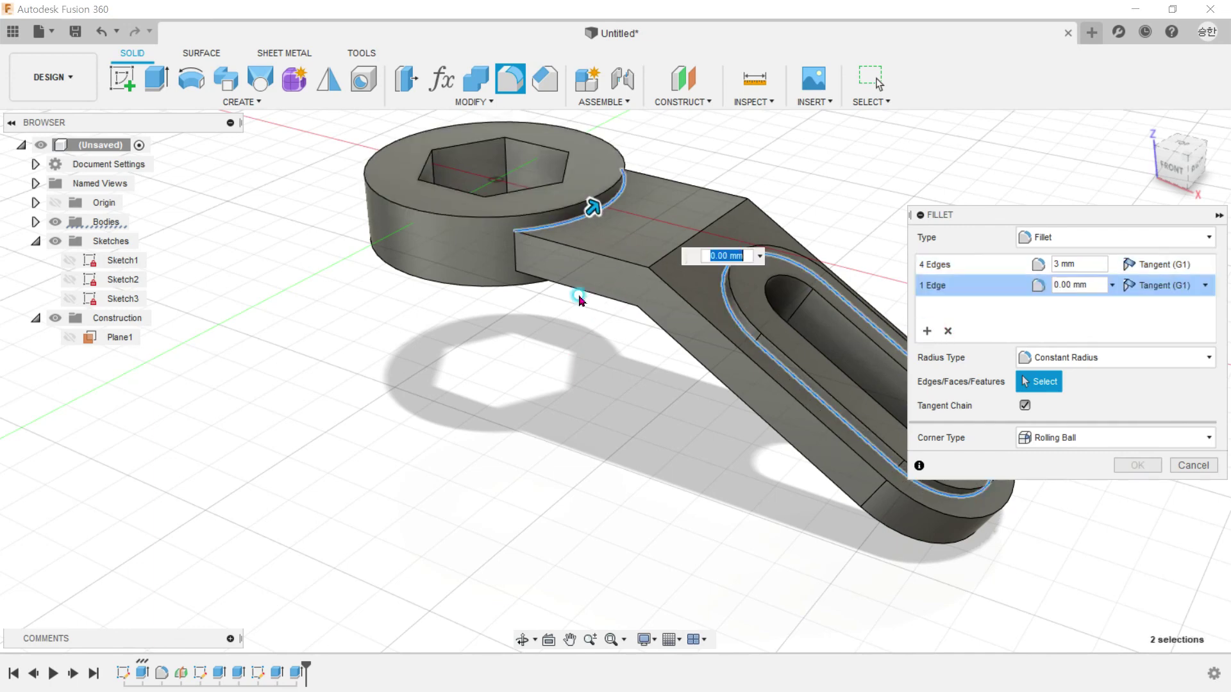
{"action": "mouse_move", "coordinate": [559, 337]}
{"action": "middle_mouse_down", "text": "shift"}
{"action": "mouse_move", "coordinate": [568, 346]}
{"action": "mouse_move", "coordinate": [585, 294]}
{"action": "middle_mouse_up", "text": "shift"}
{"action": "left_click", "coordinate": [603, 299]}
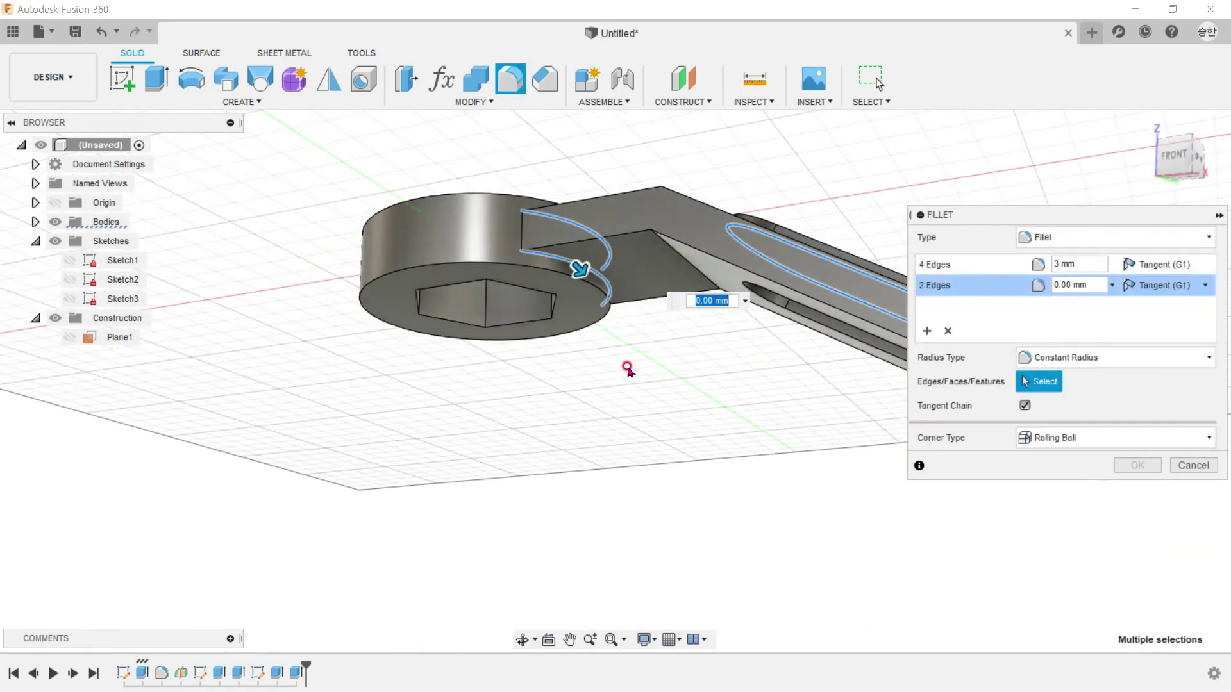
{"action": "type", "text": "3"}
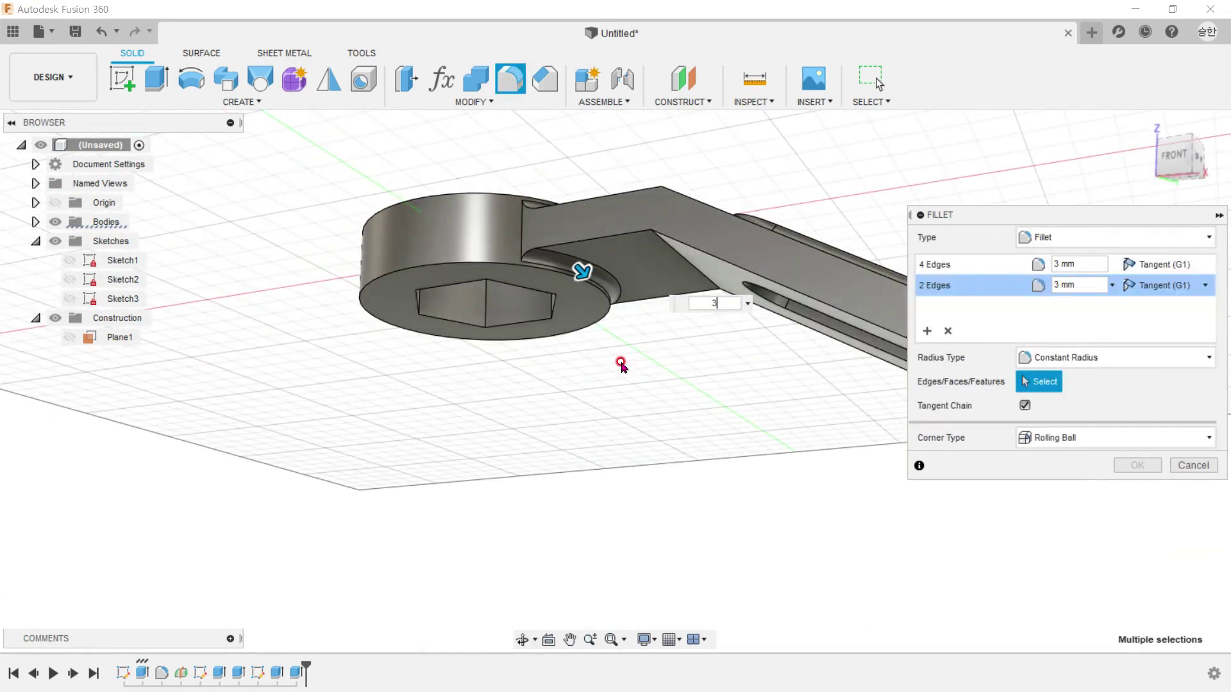
{"action": "mouse_move", "coordinate": [625, 369]}
{"action": "middle_mouse_down", "text": "shift"}
{"action": "mouse_move", "coordinate": [600, 391]}
{"action": "mouse_move", "coordinate": [606, 424]}
{"action": "mouse_move", "coordinate": [647, 424]}
{"action": "middle_mouse_up", "text": "shift"}
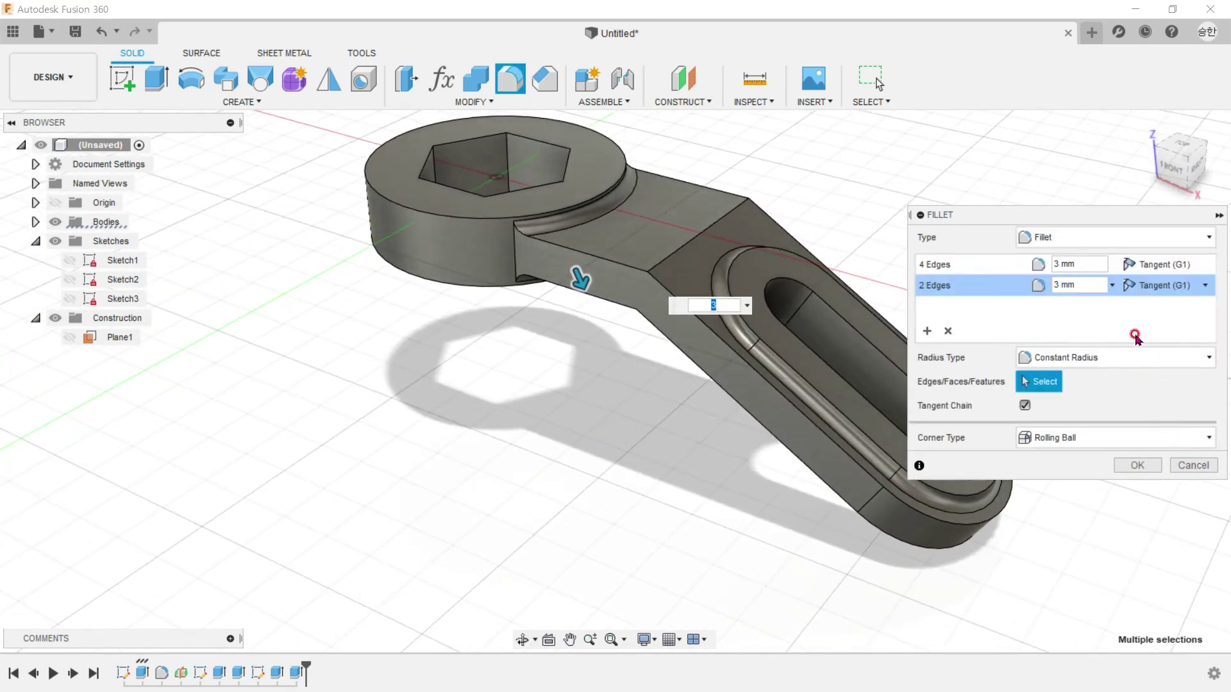
- Reselect the rim edge loop and both boss-to-arm edges as one 3 mm fillet and apply it
{"action": "left_click", "coordinate": [948, 331]}
{"action": "left_click", "coordinate": [948, 330]}
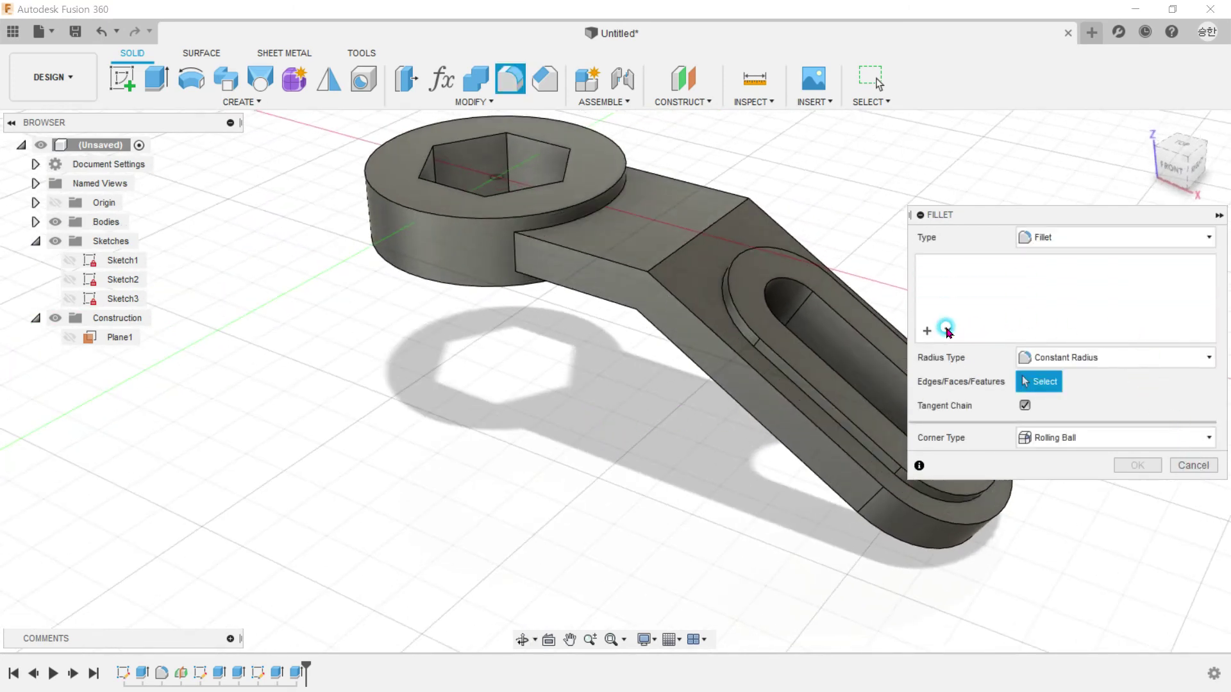
{"action": "left_click", "coordinate": [726, 313]}
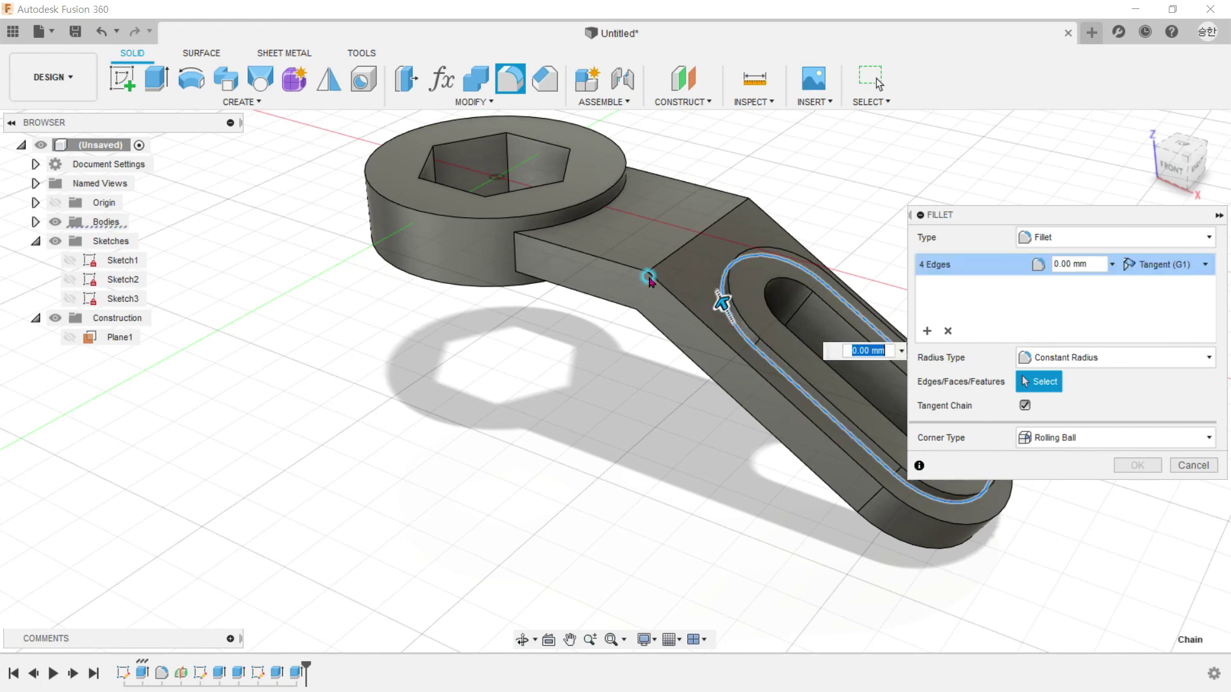
{"action": "left_click", "coordinate": [563, 237]}
{"action": "middle_click_drag", "start_coordinate": [563, 237], "coordinate": [585, 274], "text": "shift"}
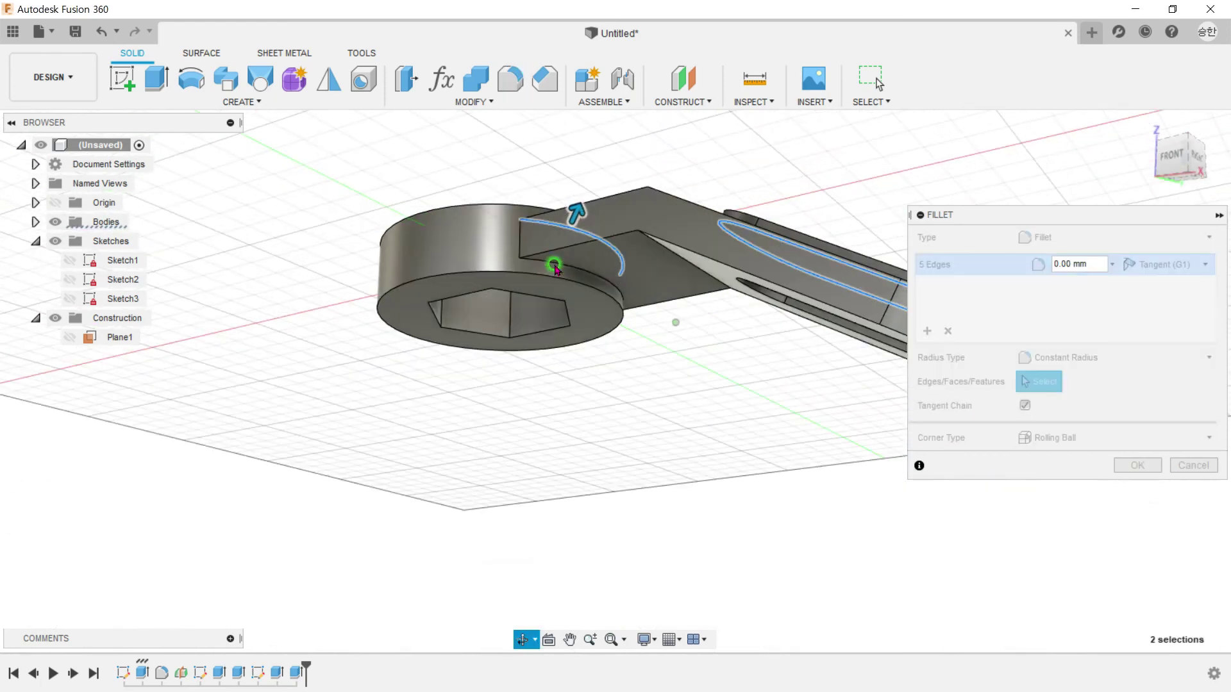
{"action": "left_click", "coordinate": [585, 275]}
{"action": "type", "text": "3"}
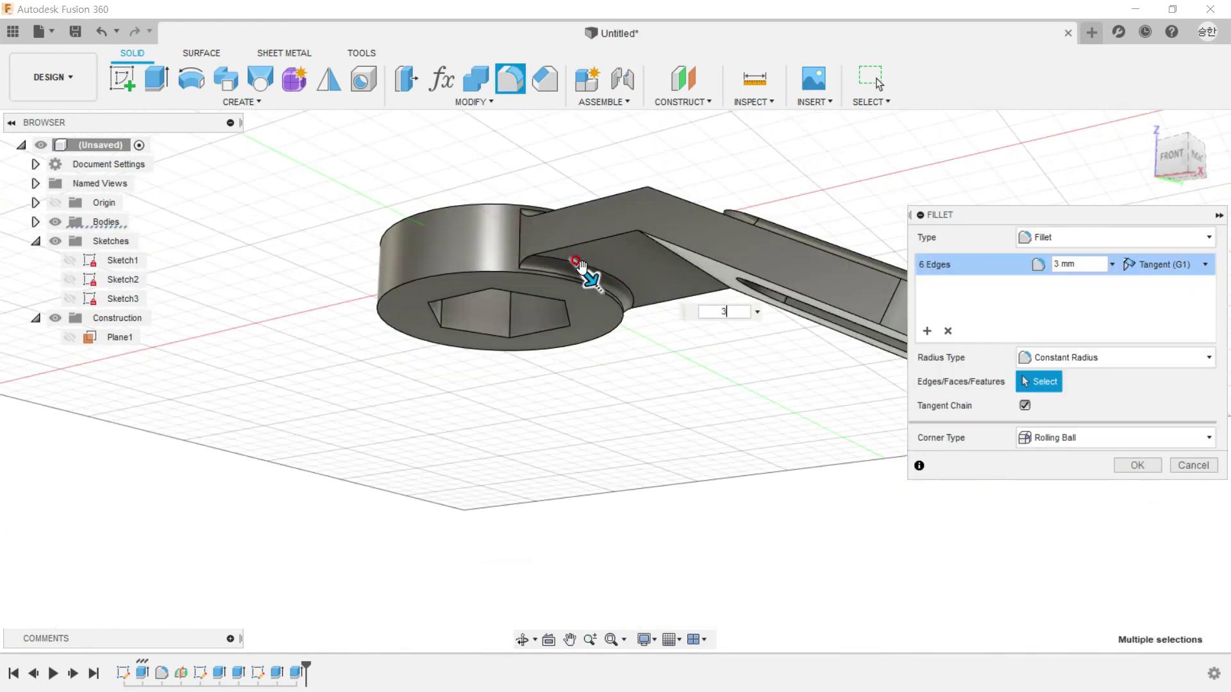
{"action": "middle_click_drag", "start_coordinate": [580, 265], "coordinate": [614, 372], "text": "shift"}
{"action": "left_click", "coordinate": [1114, 470]}
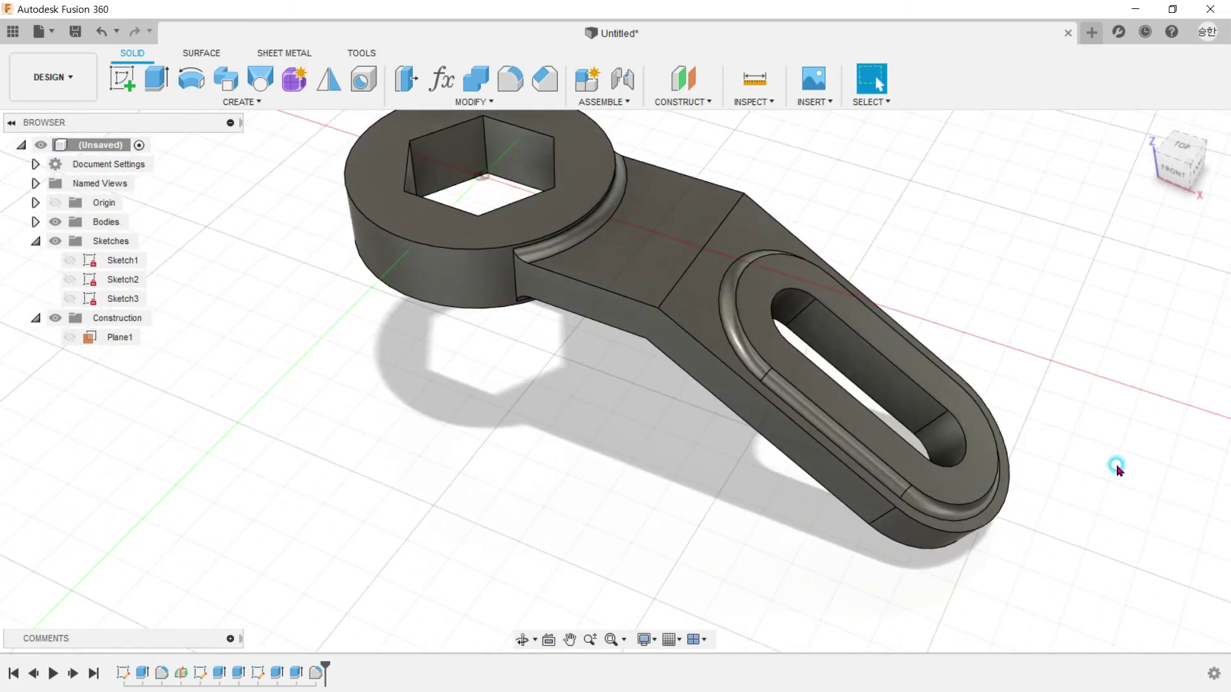
{"action": "middle_click_drag", "start_coordinate": [794, 437], "coordinate": [797, 407], "text": "shift"}
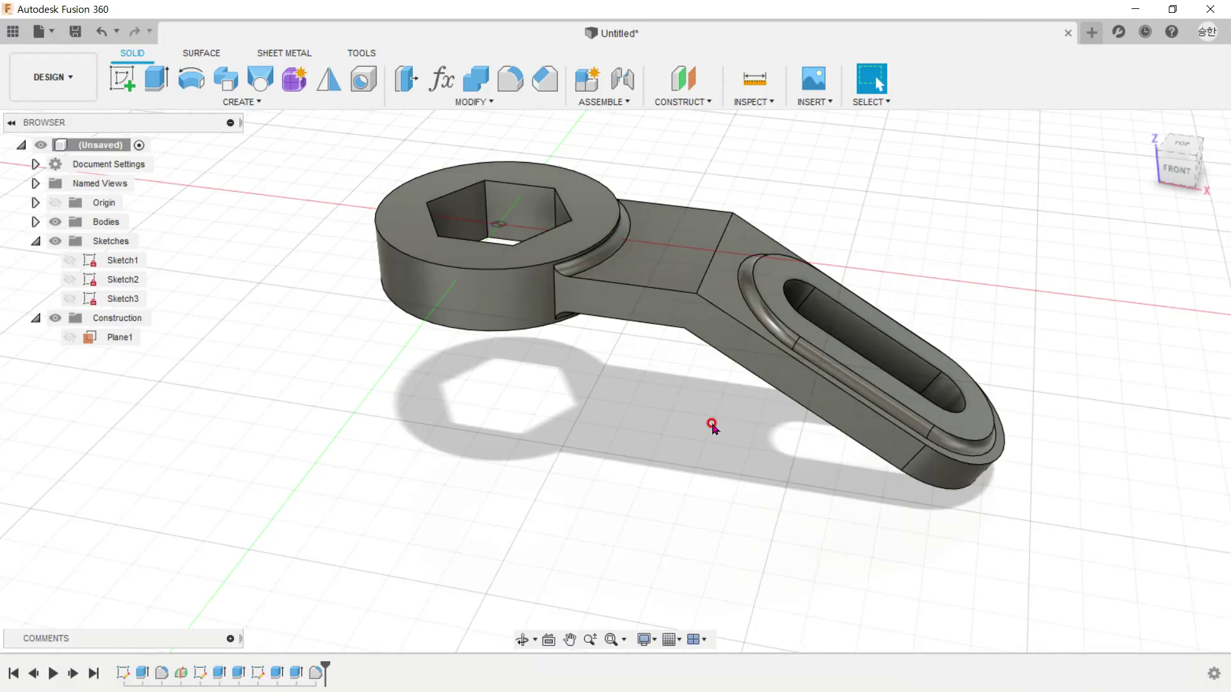
{"action": "mouse_move", "coordinate": [712, 426]}
{"action": "middle_mouse_down", "text": "shift"}
{"action": "mouse_move", "coordinate": [558, 382]}
{"action": "mouse_move", "coordinate": [791, 412]}
{"action": "mouse_move", "coordinate": [725, 359]}
{"action": "mouse_move", "coordinate": [725, 327]}
{"action": "mouse_move", "coordinate": [701, 399]}
{"action": "mouse_move", "coordinate": [622, 405]}
{"action": "mouse_move", "coordinate": [555, 343]}
{"action": "mouse_move", "coordinate": [709, 406]}
{"action": "mouse_move", "coordinate": [692, 417]}
{"action": "middle_mouse_up", "text": "shift"}
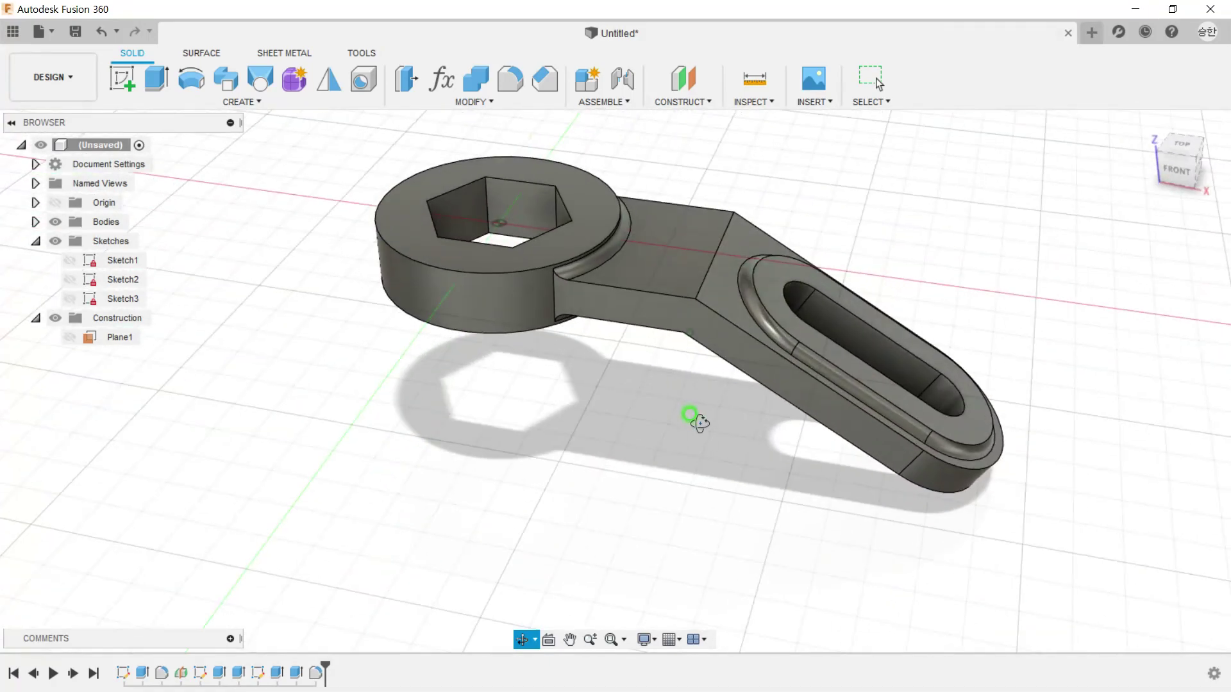